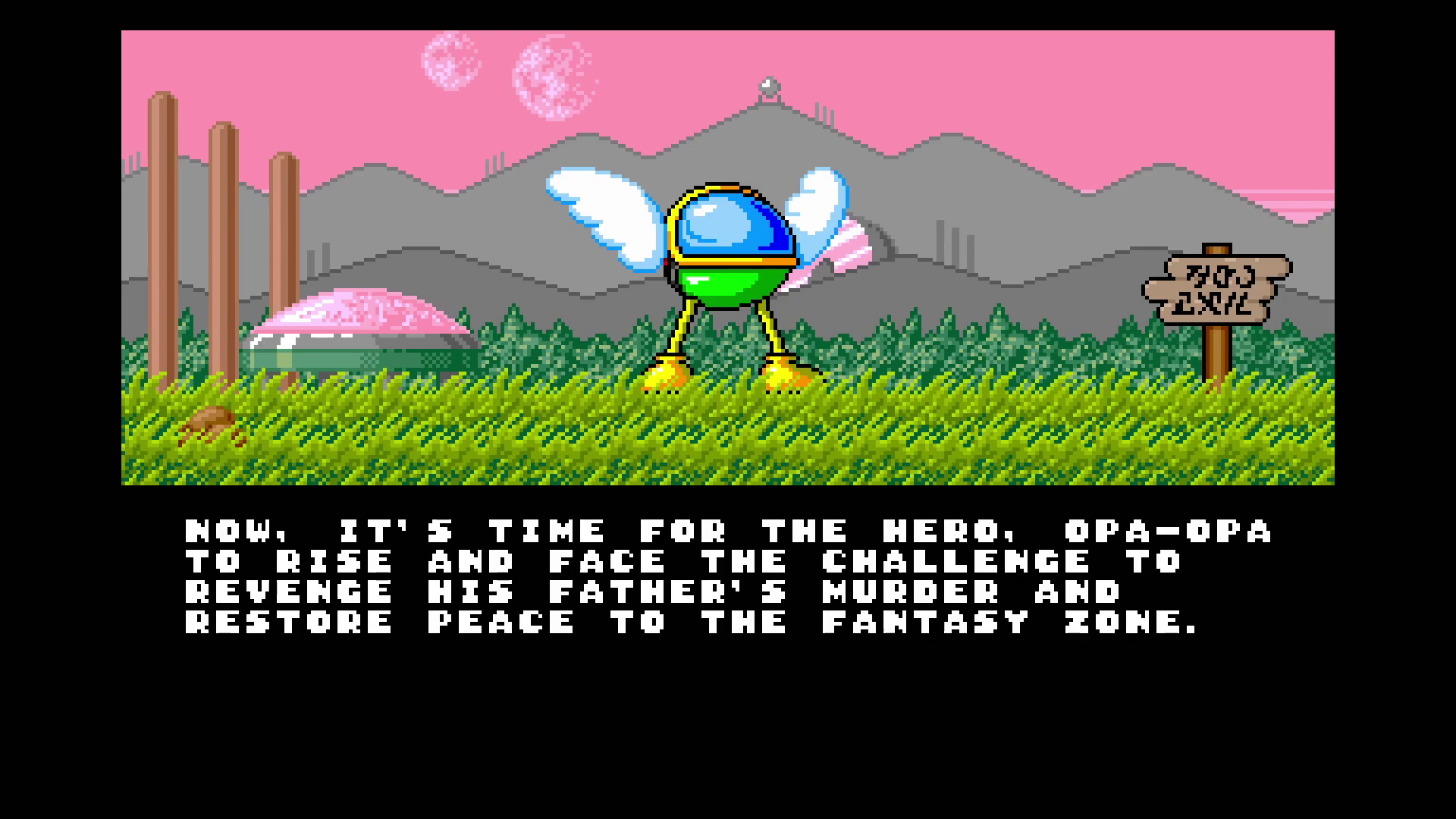
Open the OSD and browse the System, Core and miscellaneous option pages
key("Escape")
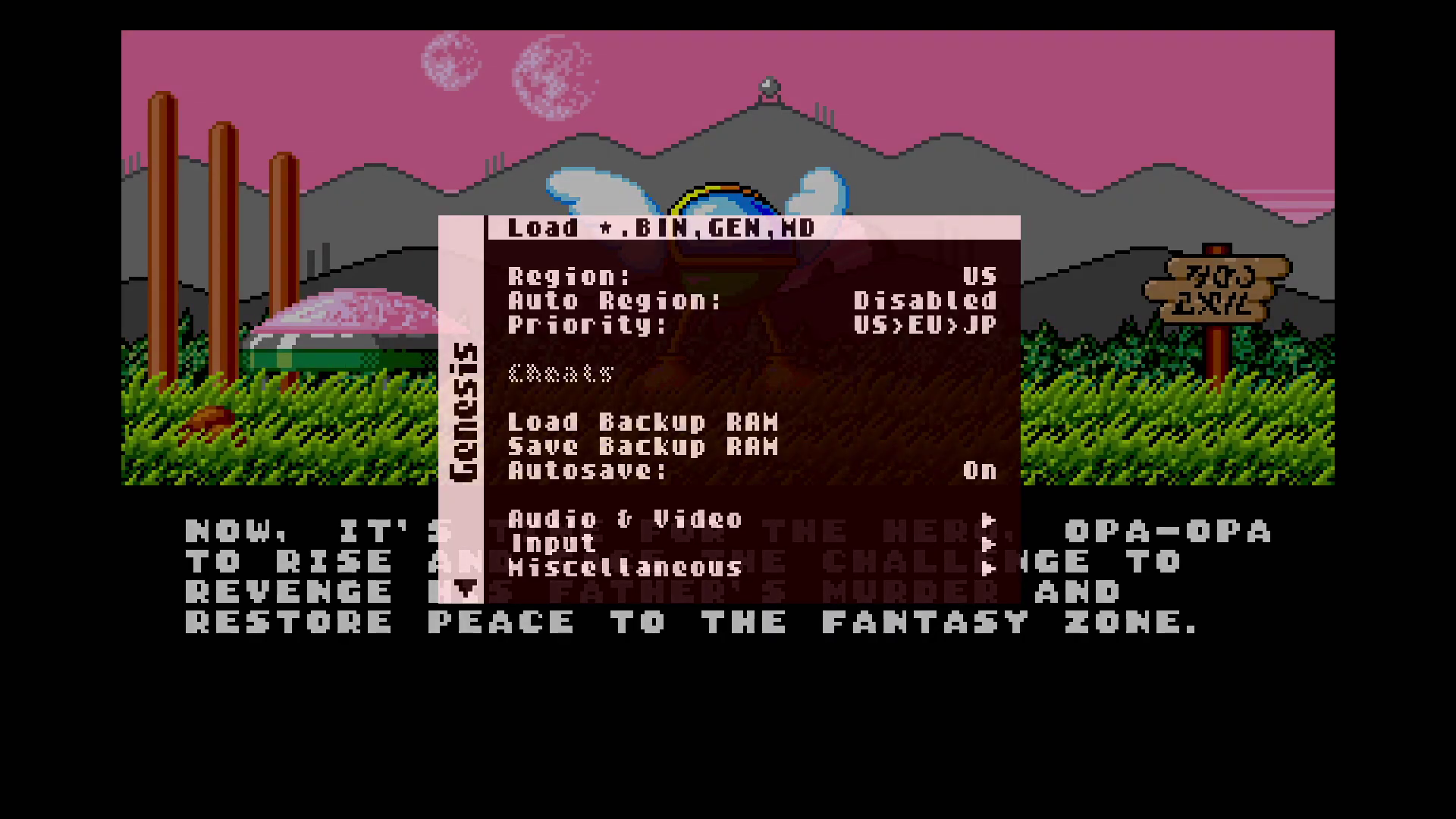
key("Right")
key("Down")
key("Up")
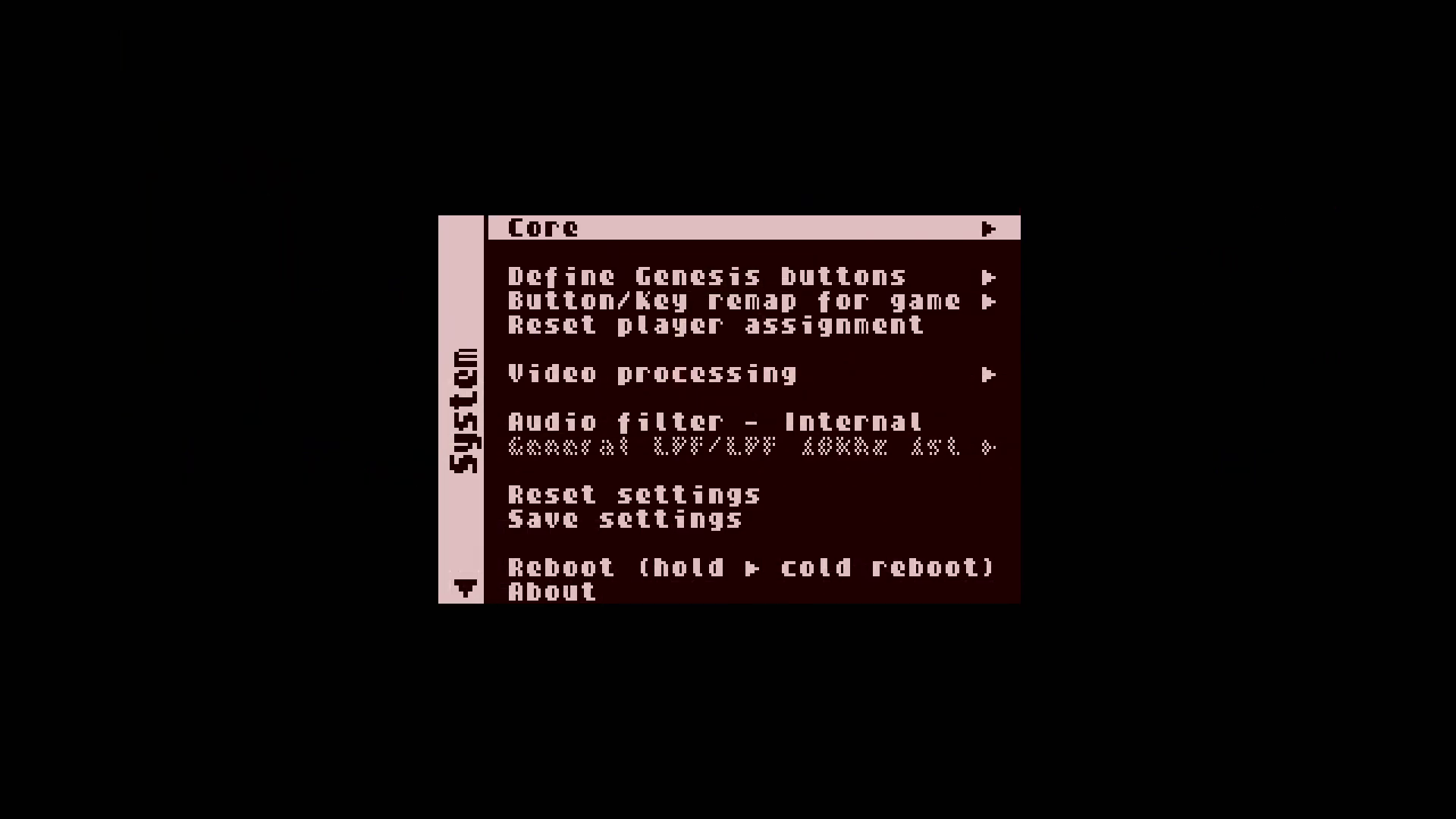
key("Left")
key("Up")
key("Left")
key("Up")
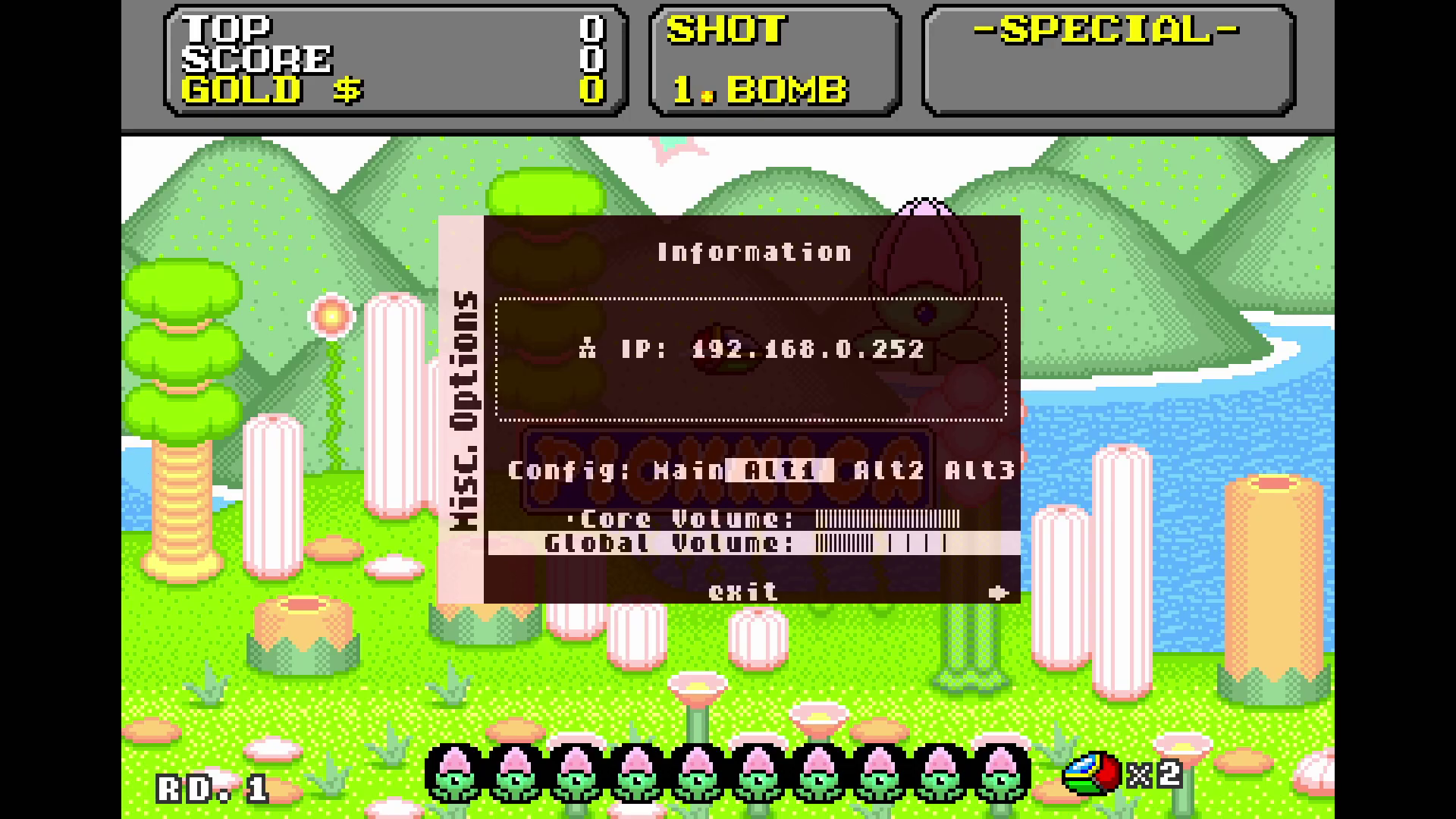
Reopen the menu with F12 and enter Video processing from the System page
key("F12")
key("F12")
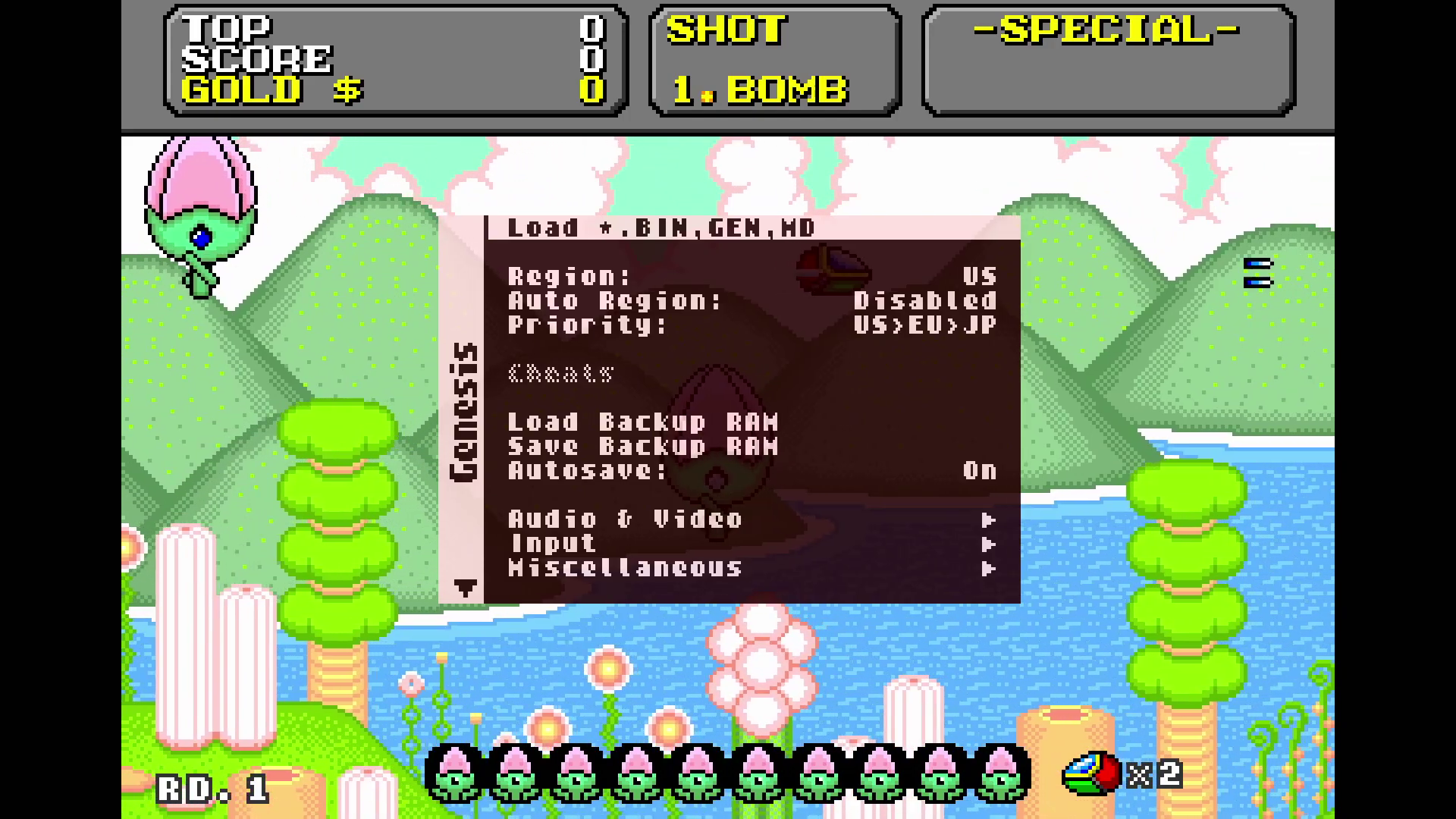
key("Right")
key("Down")
key("Down")
key("Down")
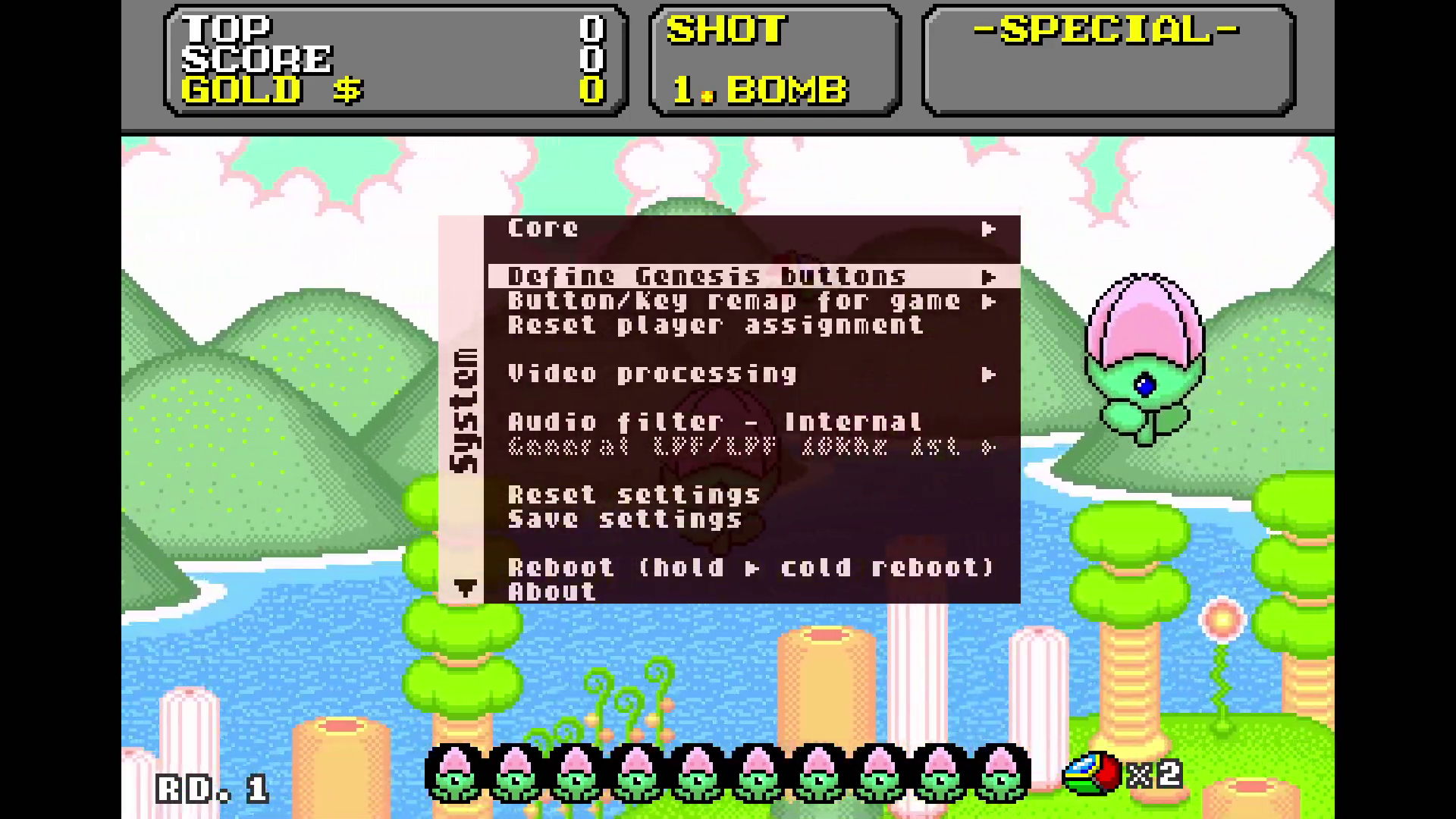
key("Down")
key("Return")
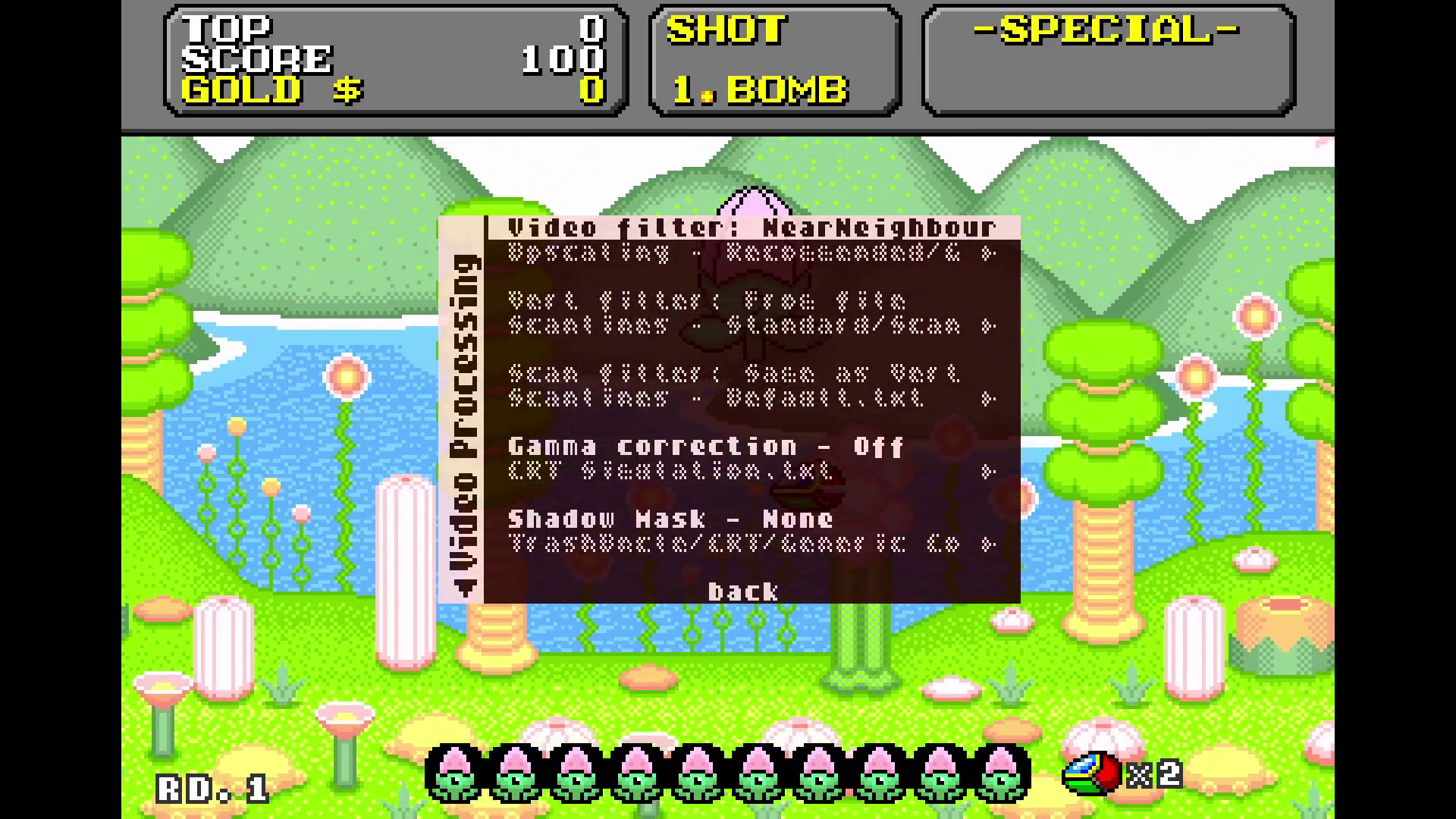
Switch the video filter from NearNeighbour to From file and return to the horizontal filter row
key("Return")
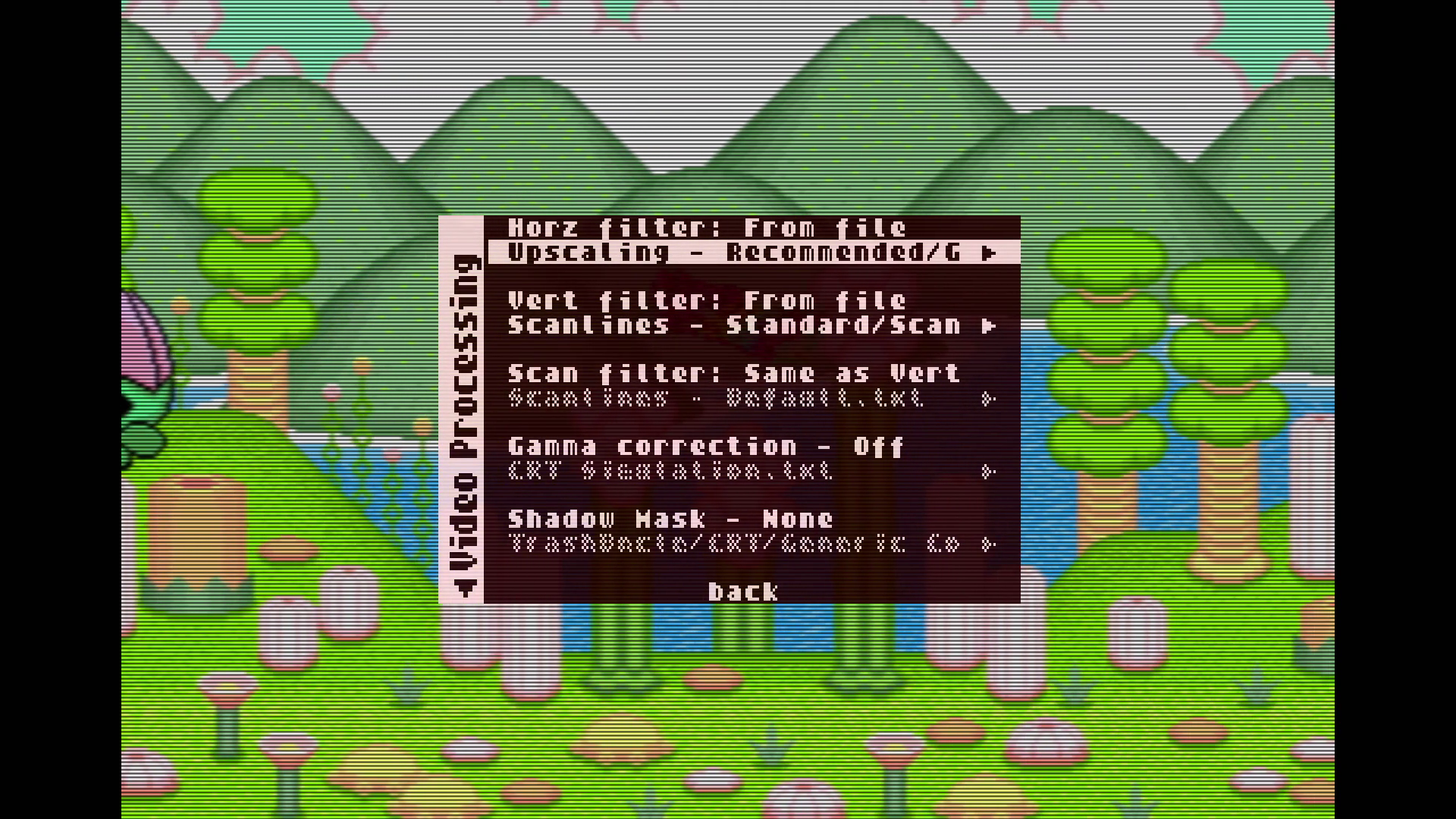
key("Up")
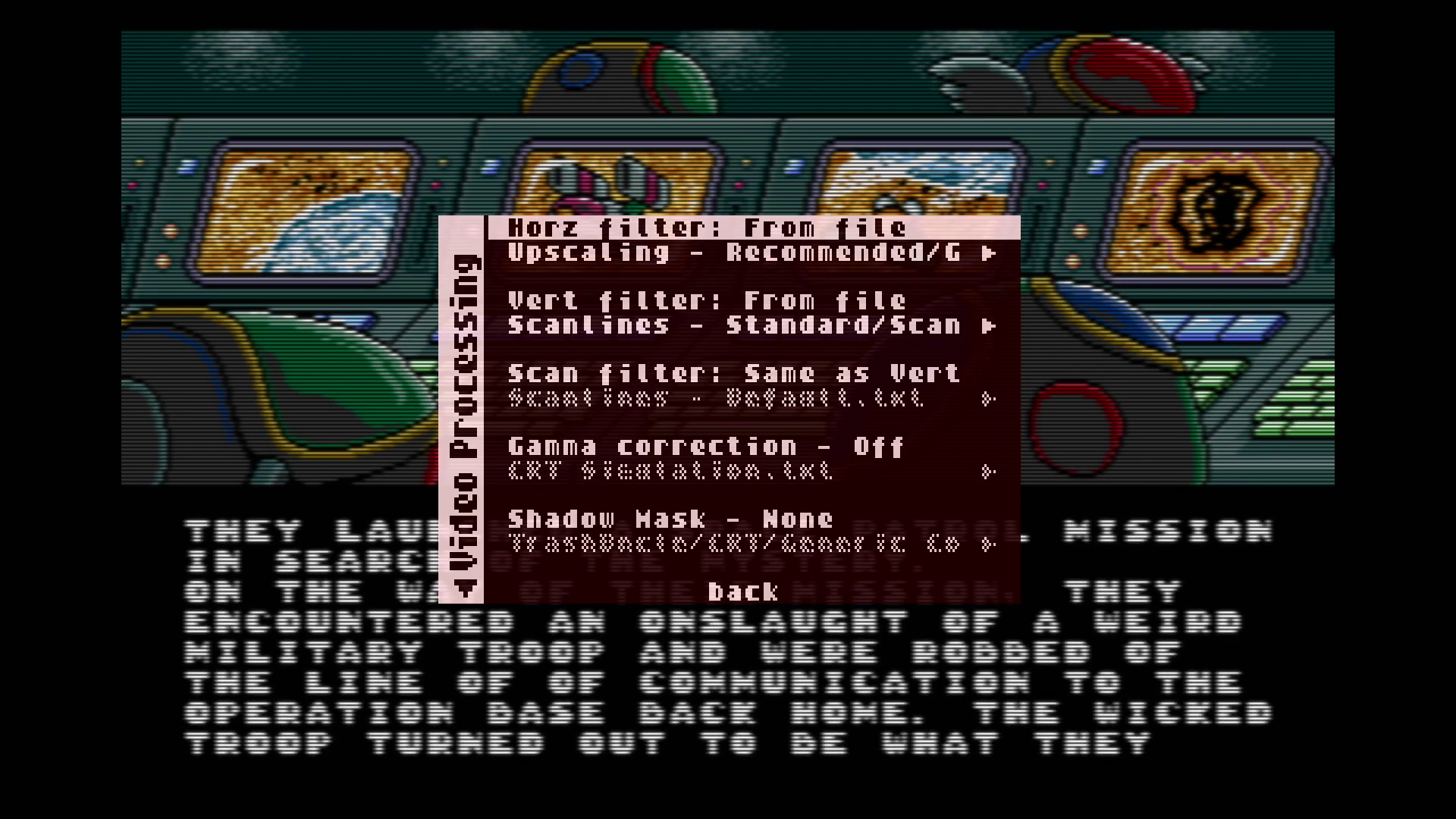
Browse the horizontal filter files up to the categories and open CRT - Simulation
key("Down")
key("Return")
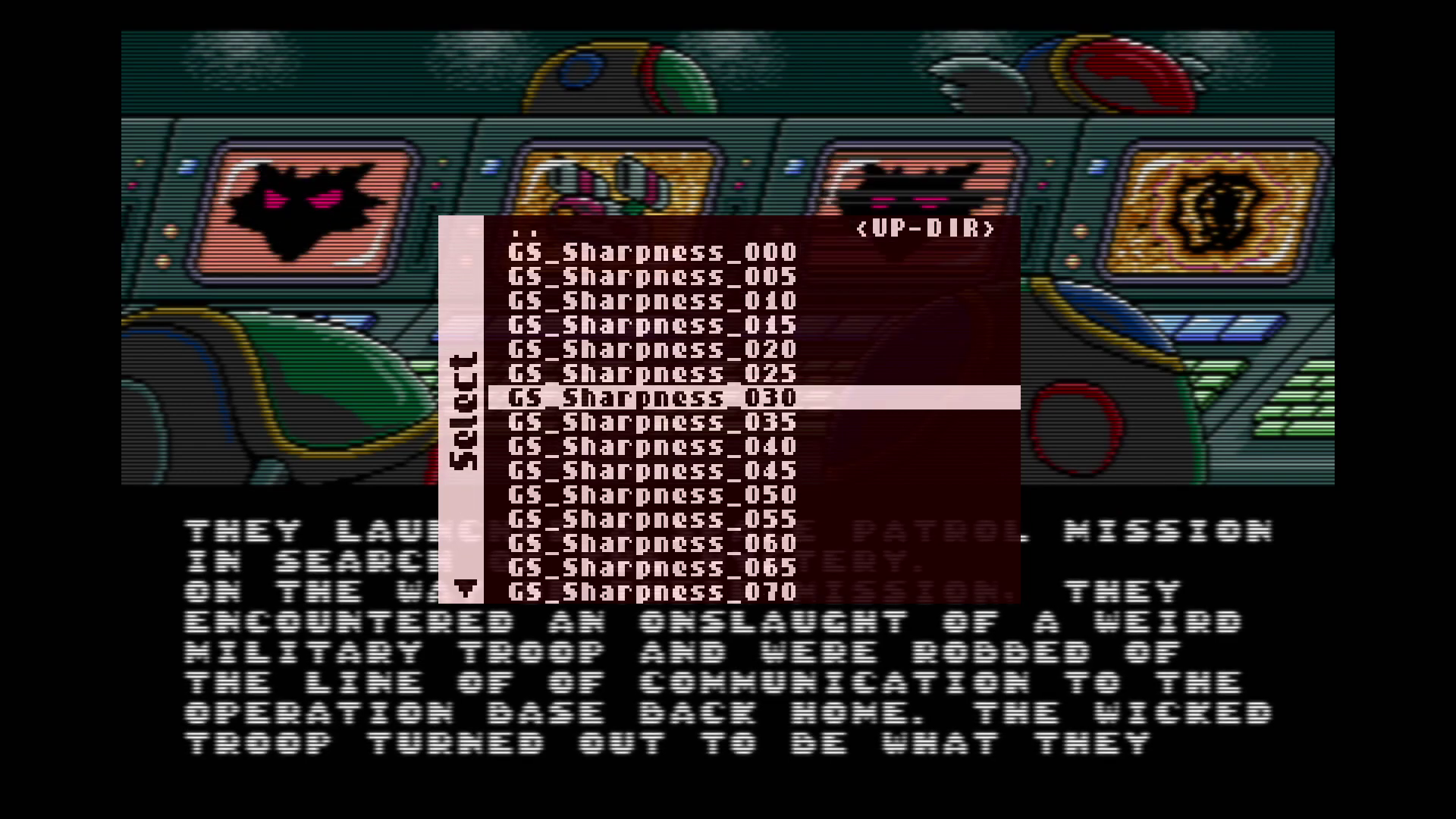
key("Left")
key("Return")
key("Up")
key("Up")
key("Up")
key("Up")
key("Up")
key("Up")
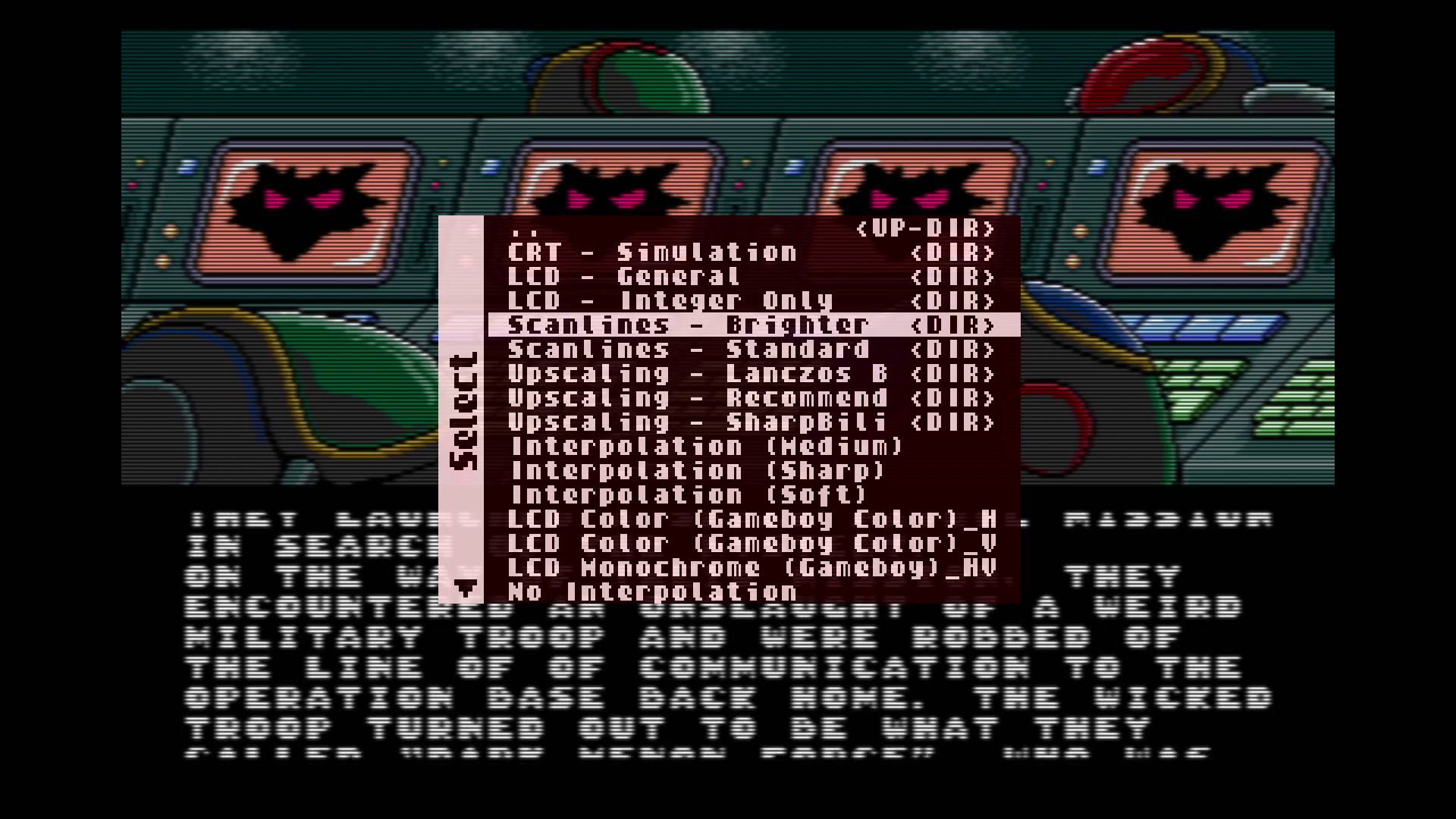
key("Up")
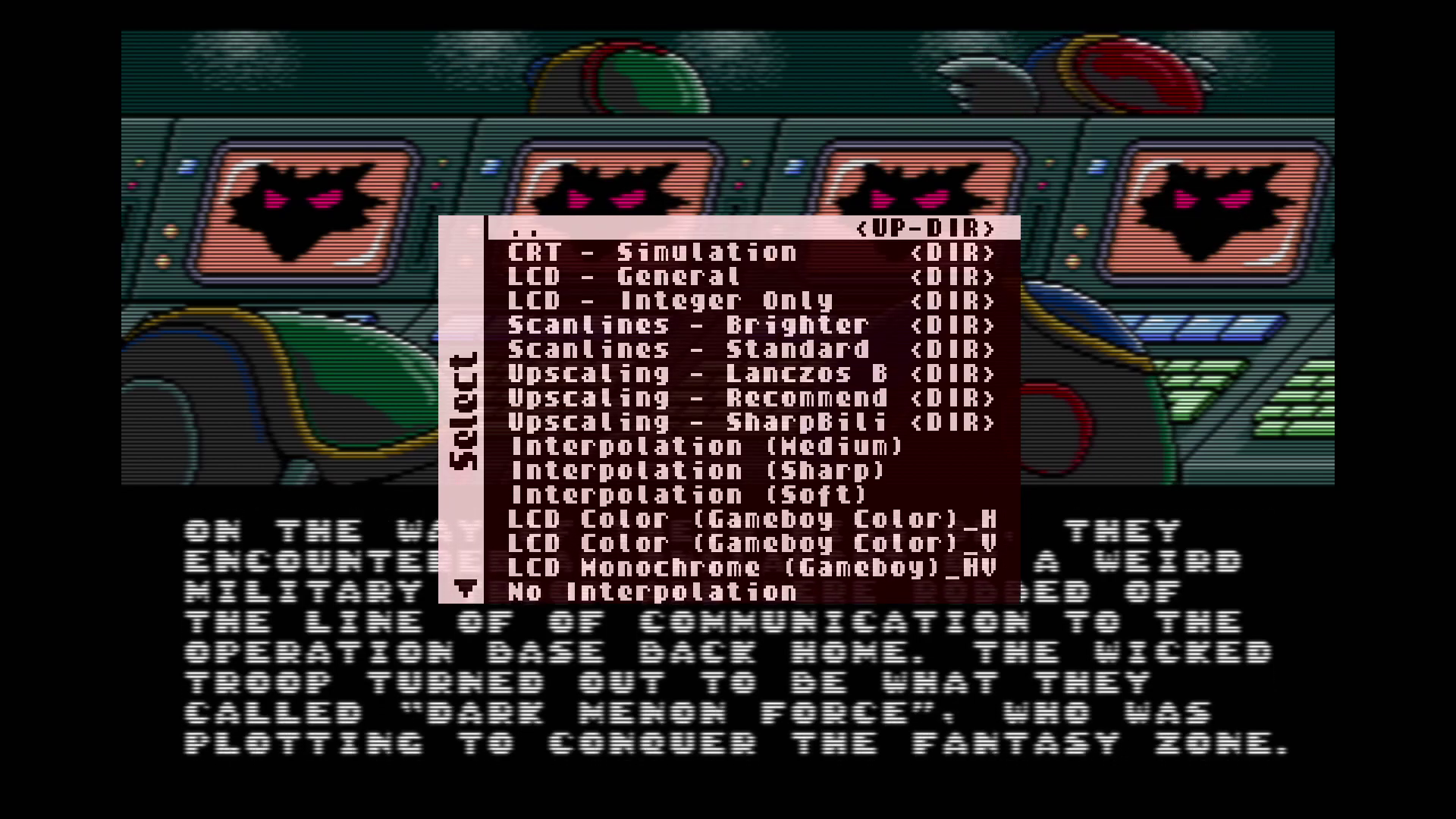
key("Down")
key("Down")
key("Down")
key("Down")
key("Up")
key("Up")
key("Up")
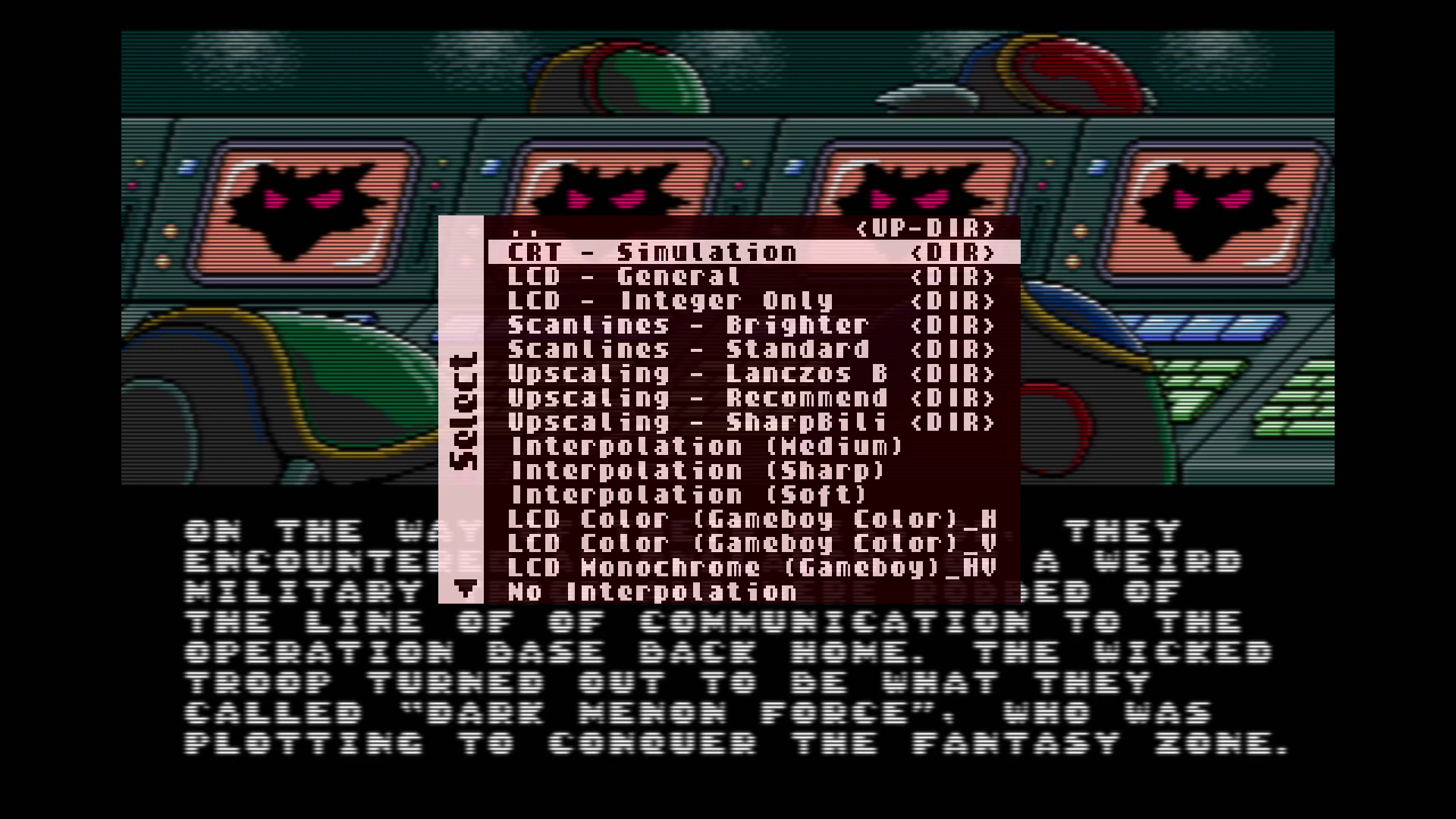
key("Return")
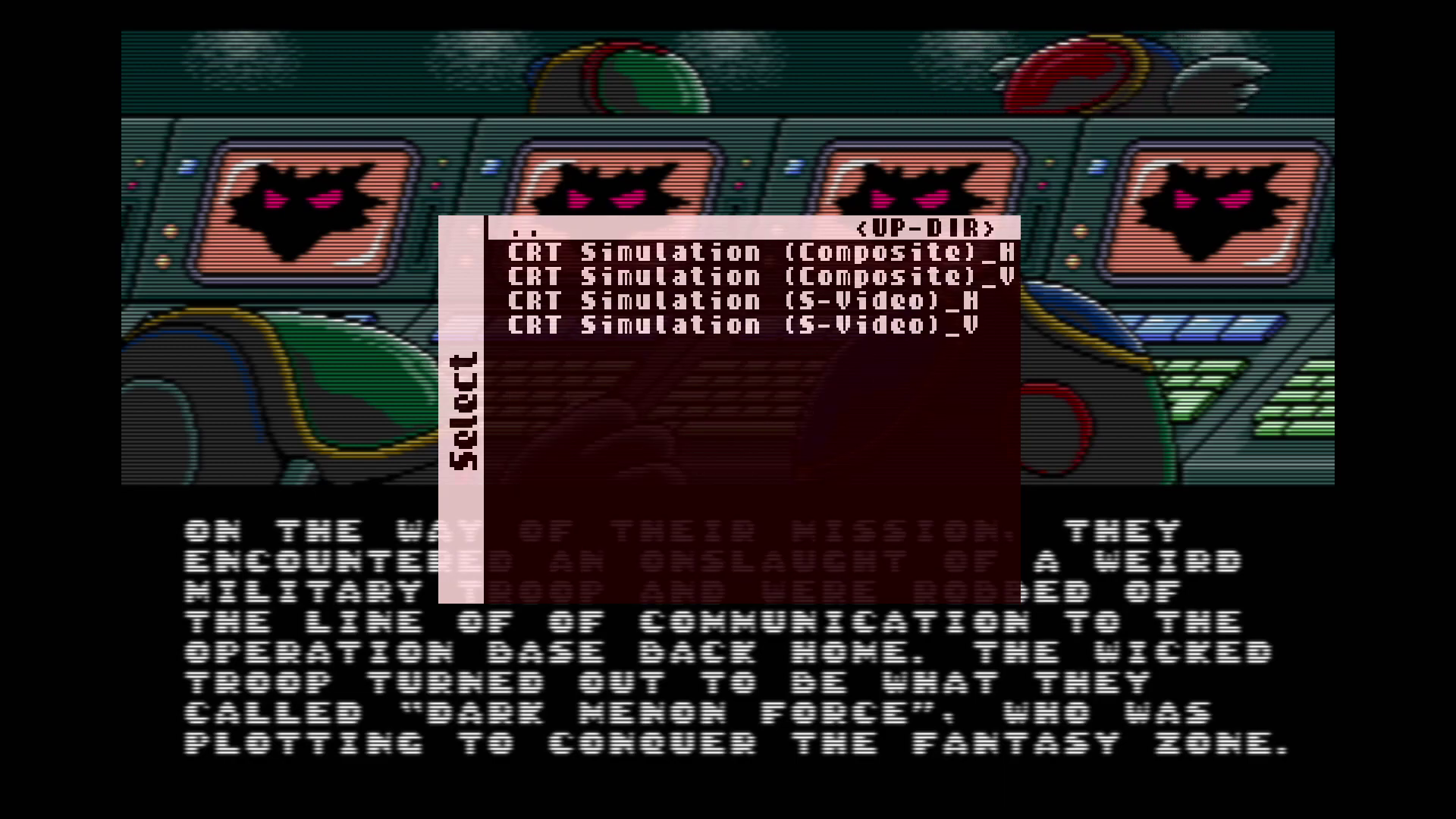
Preview the Composite _H and _V filters, then CRT Simulation (S-Video)_H
key("Down")
key("Down")
key("Up")
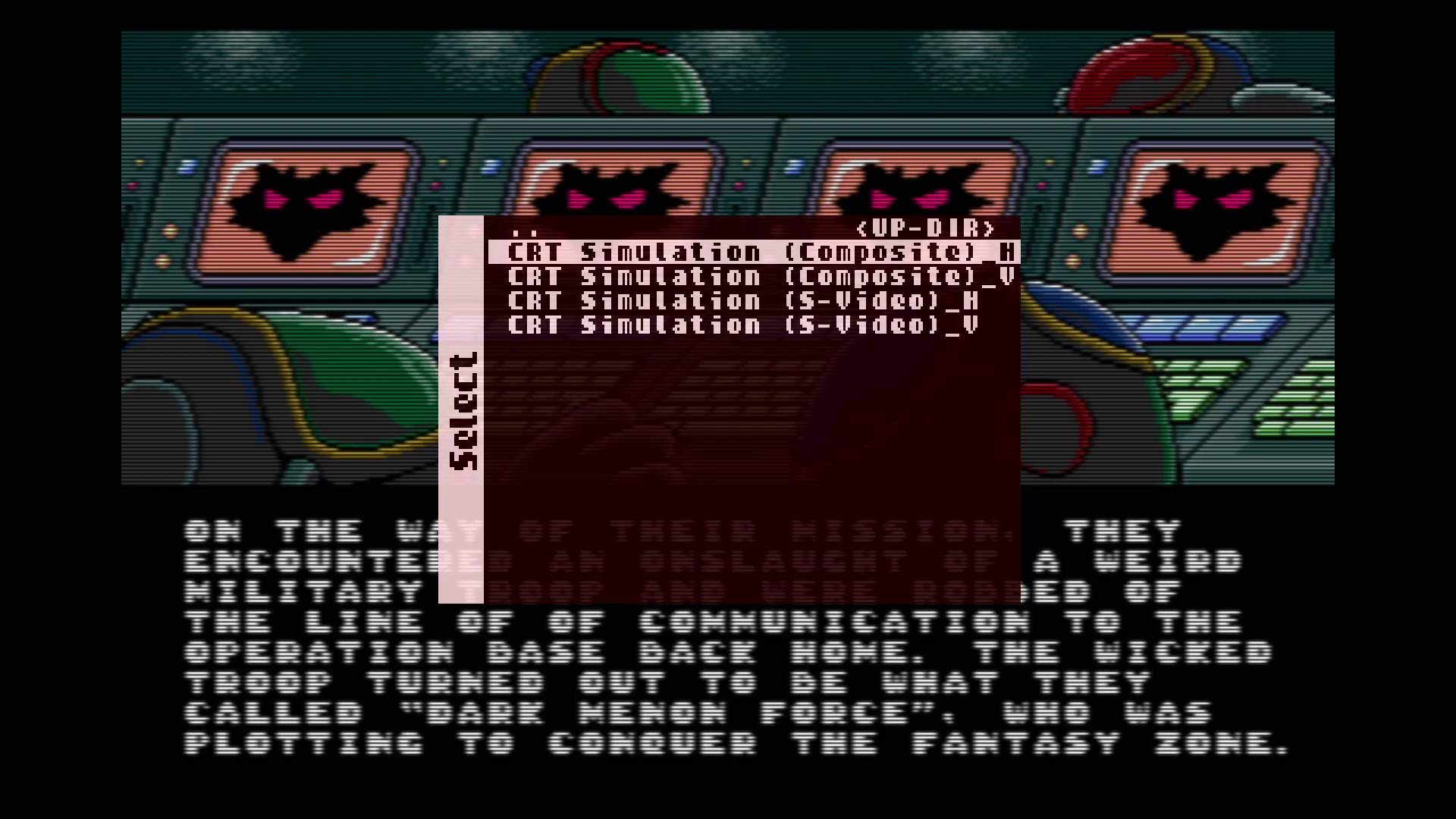
key("Down")
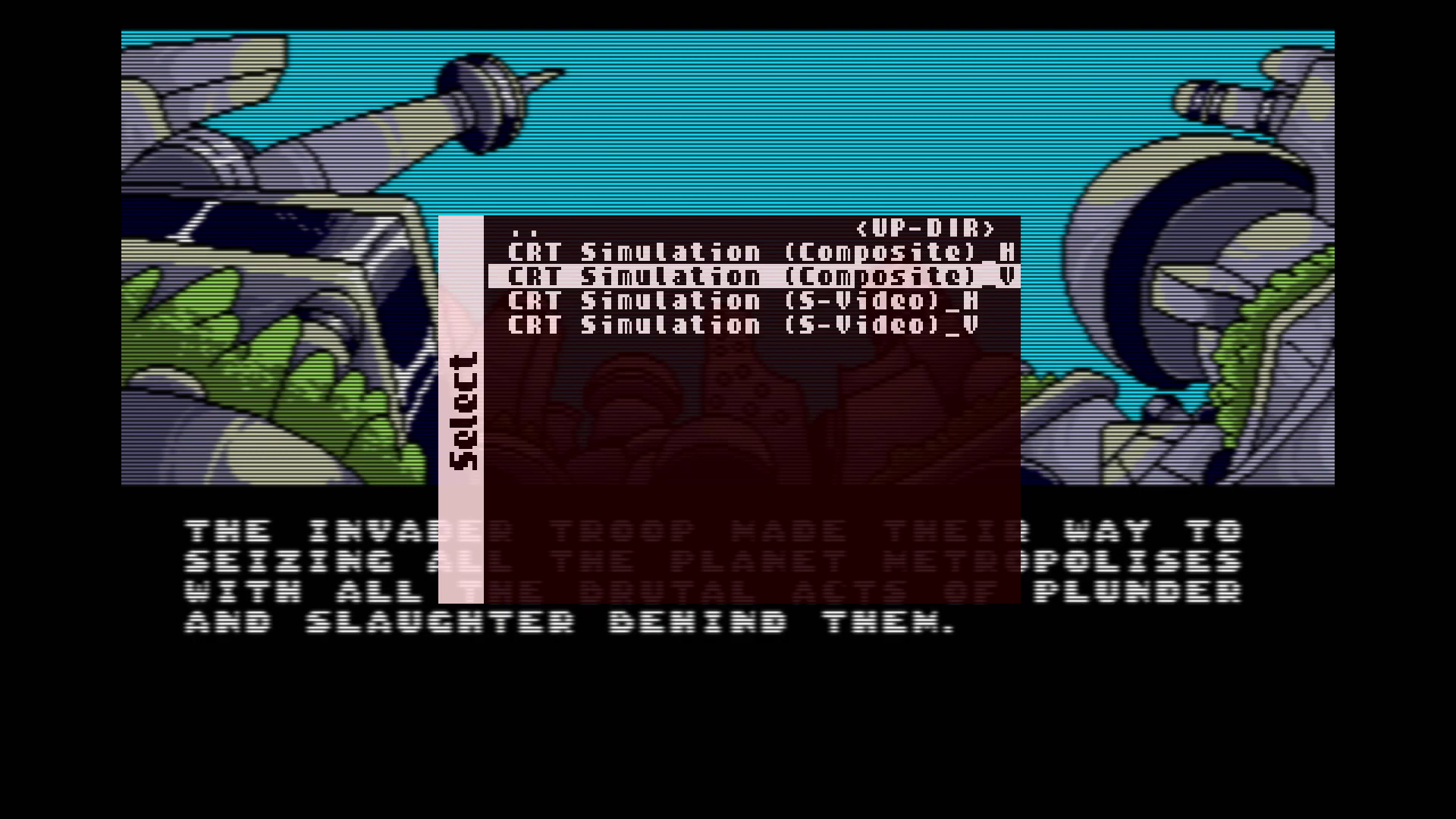
key("Up")
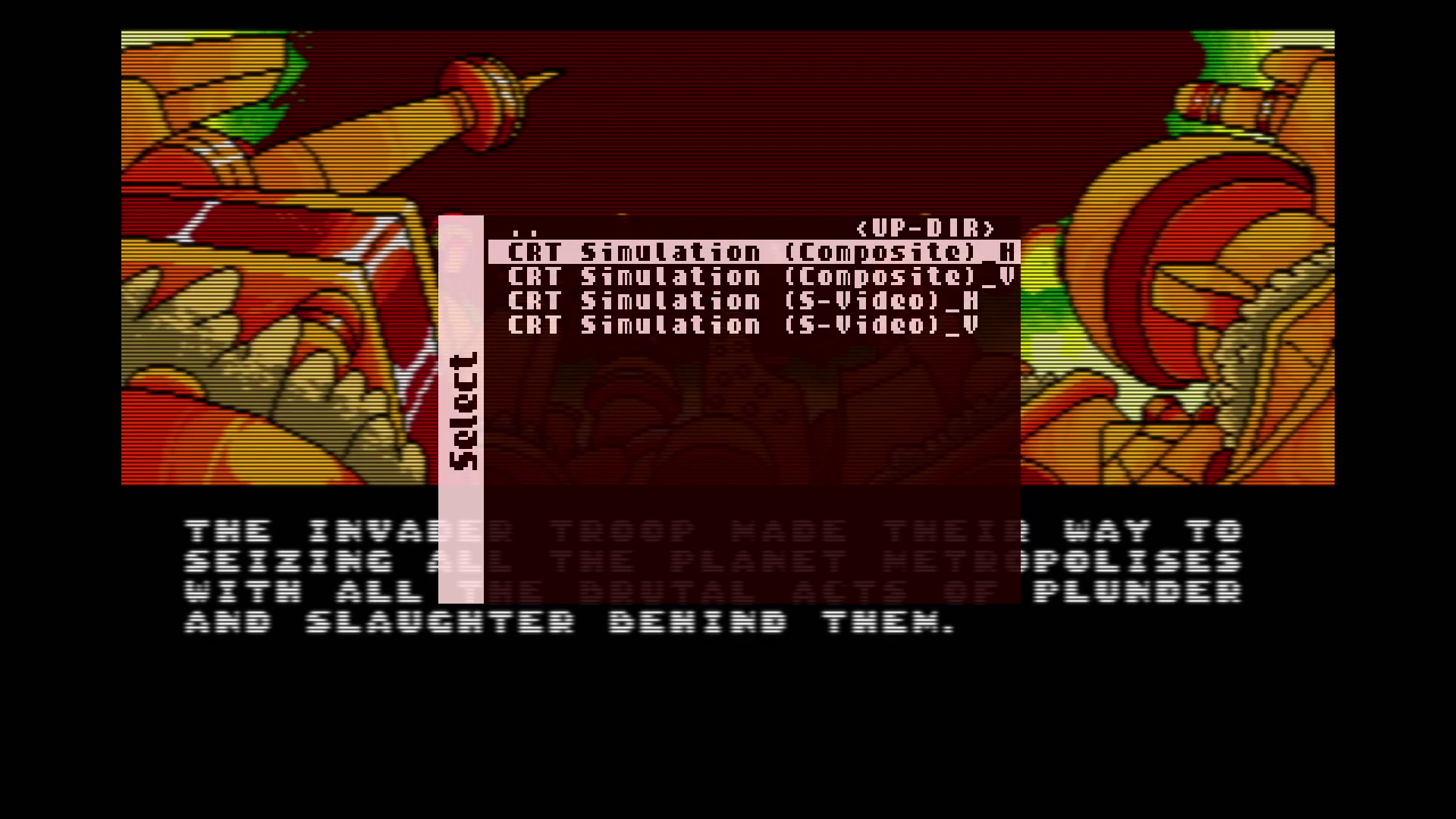
key("Down")
key("Down")
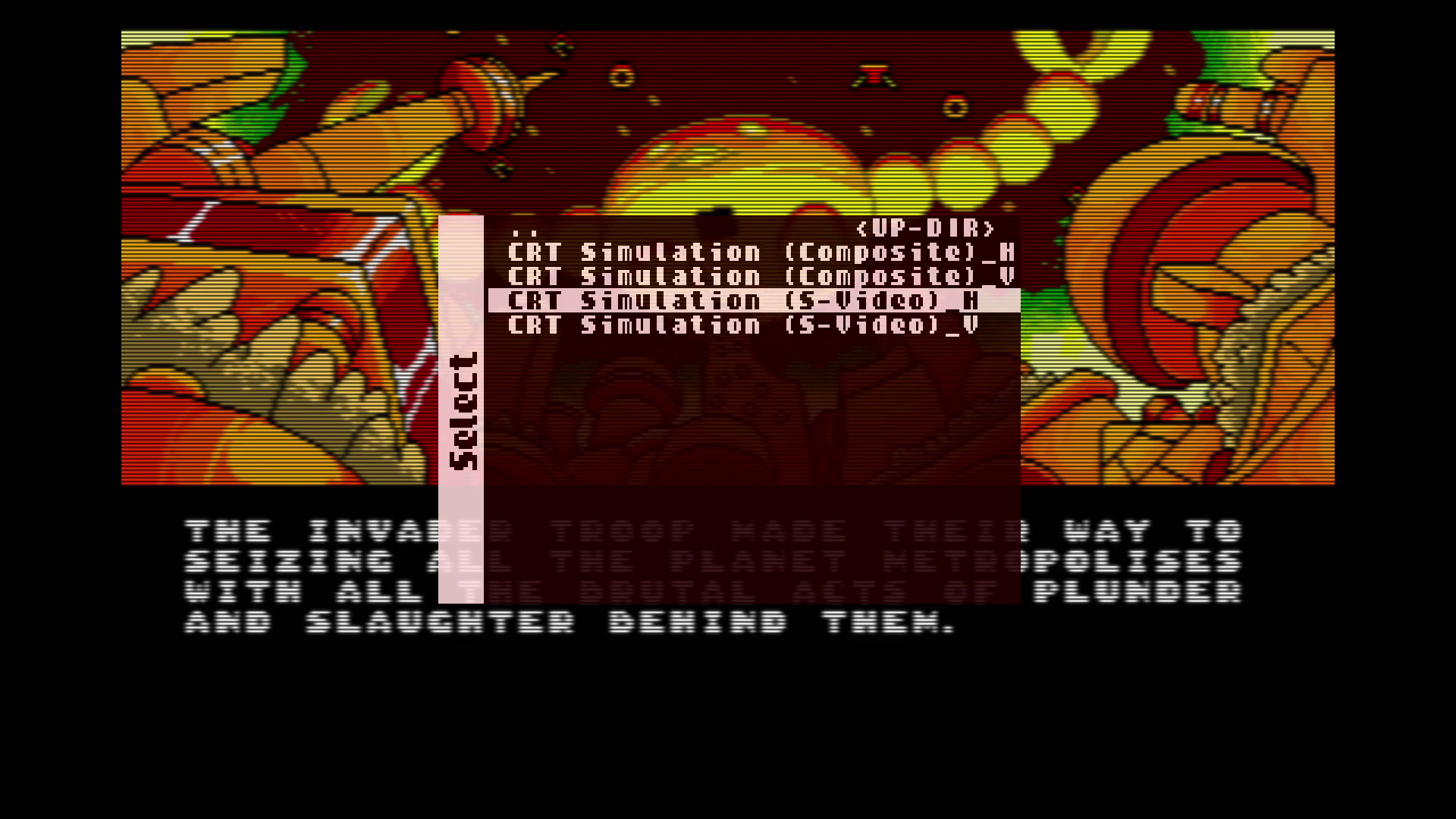
Keep CRT Simulation (S-Video)_H as horizontal filter and browse the vertical filter's category folders
key("Return")
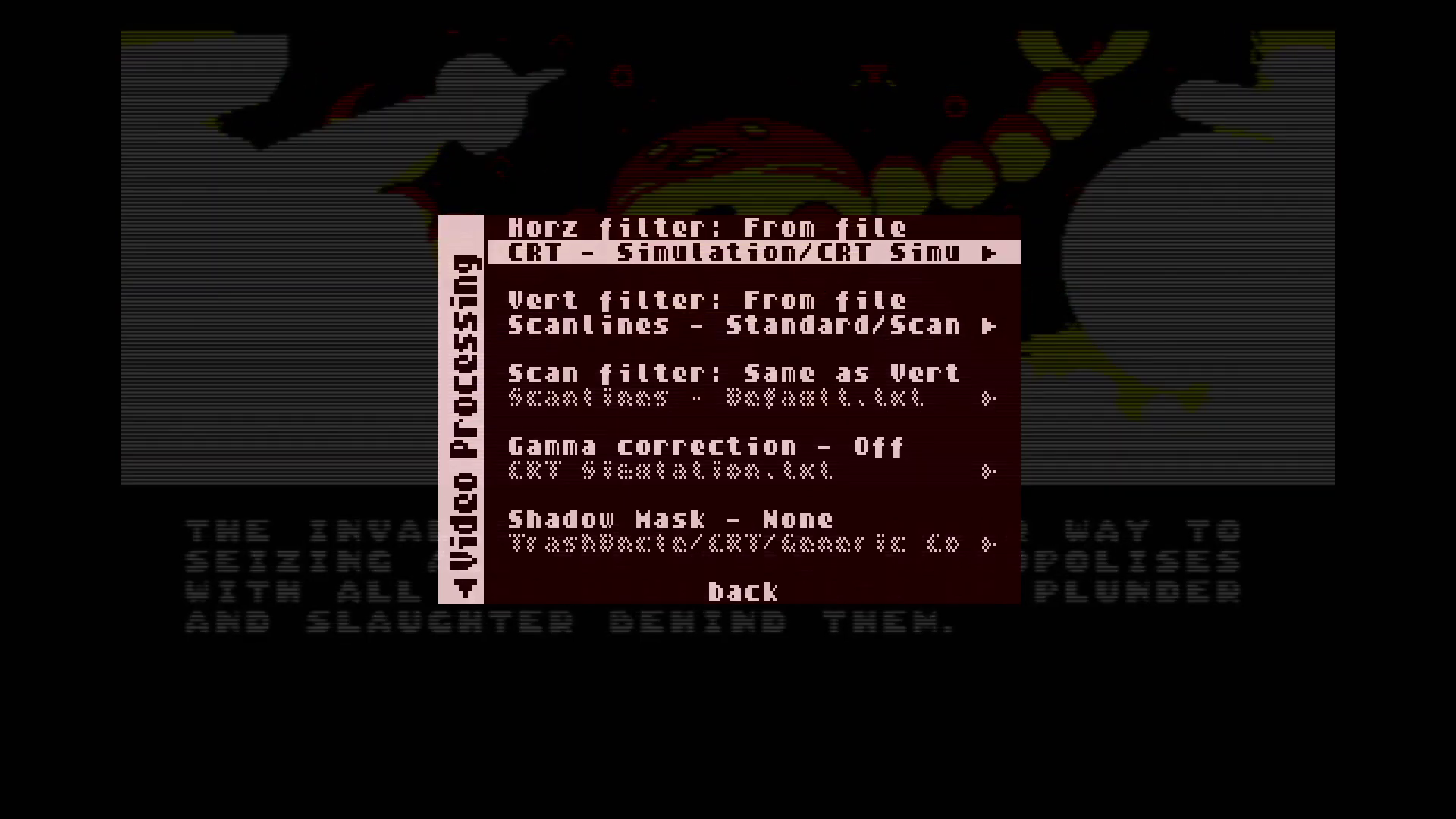
key("Down")
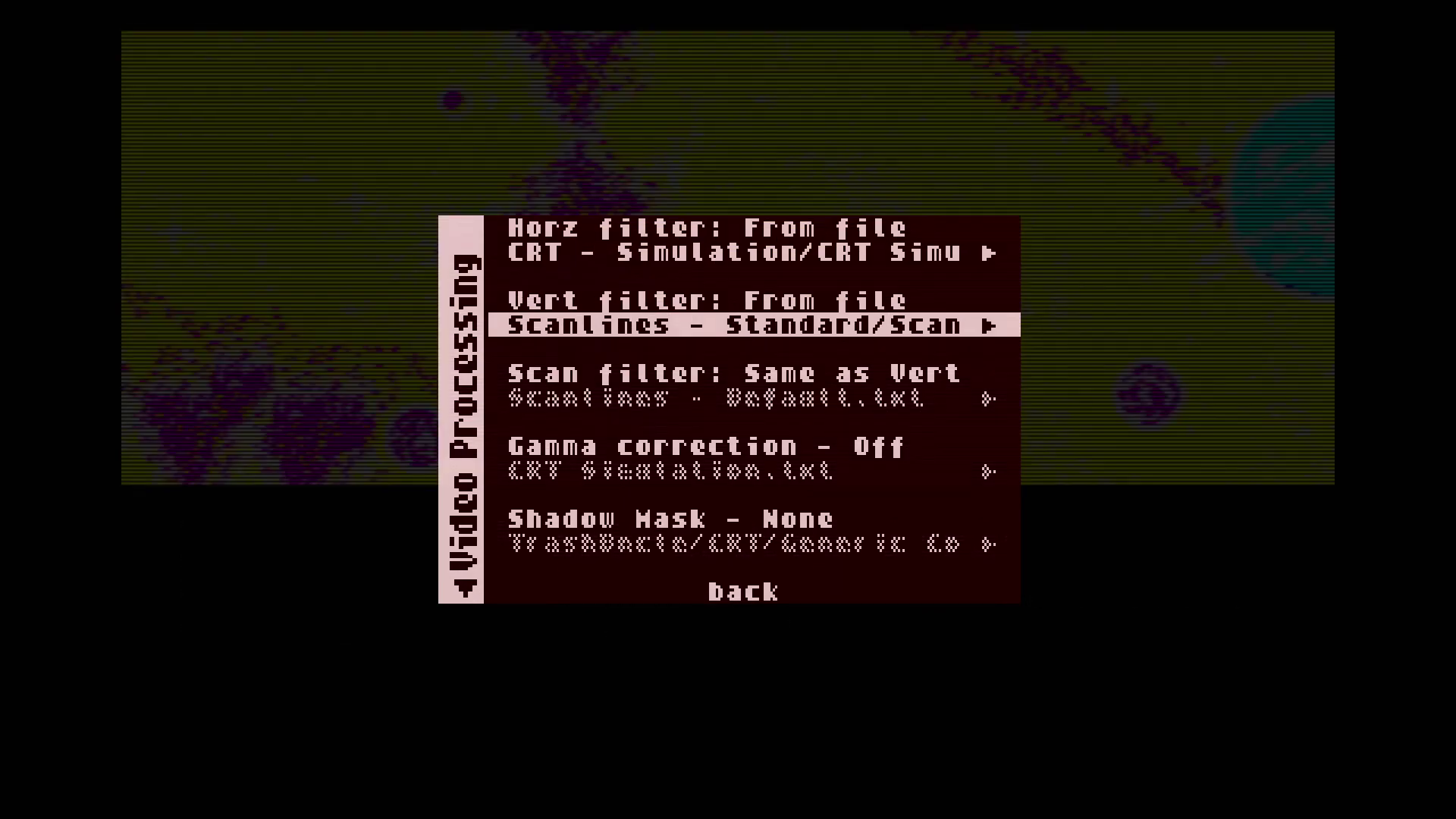
key("Up")
key("Down")
key("Return")
key("Left")
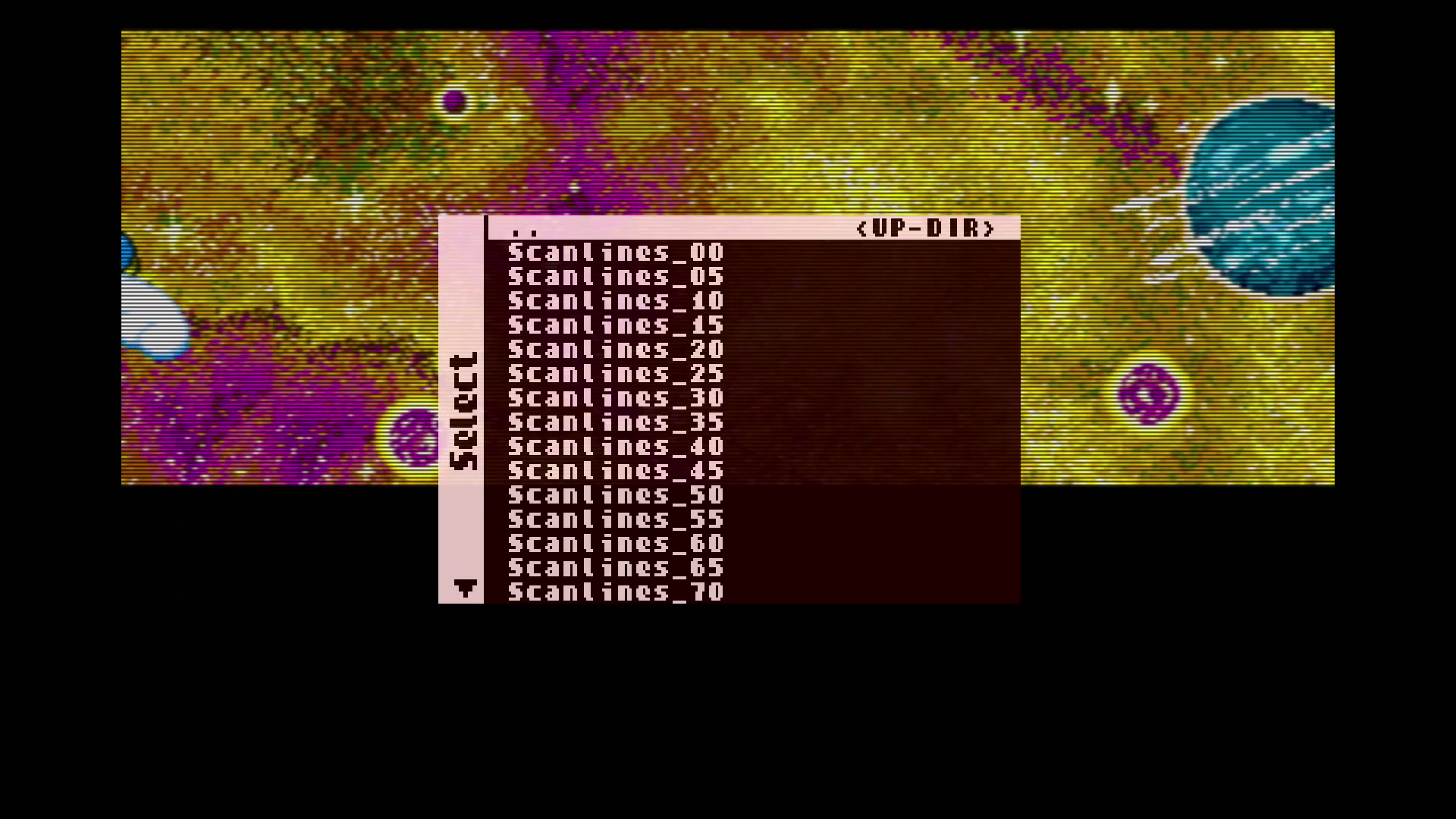
key("Return")
Select CRT Simulation (S-Video)_V from CRT - Simulation as the vertical filter
key("Up")
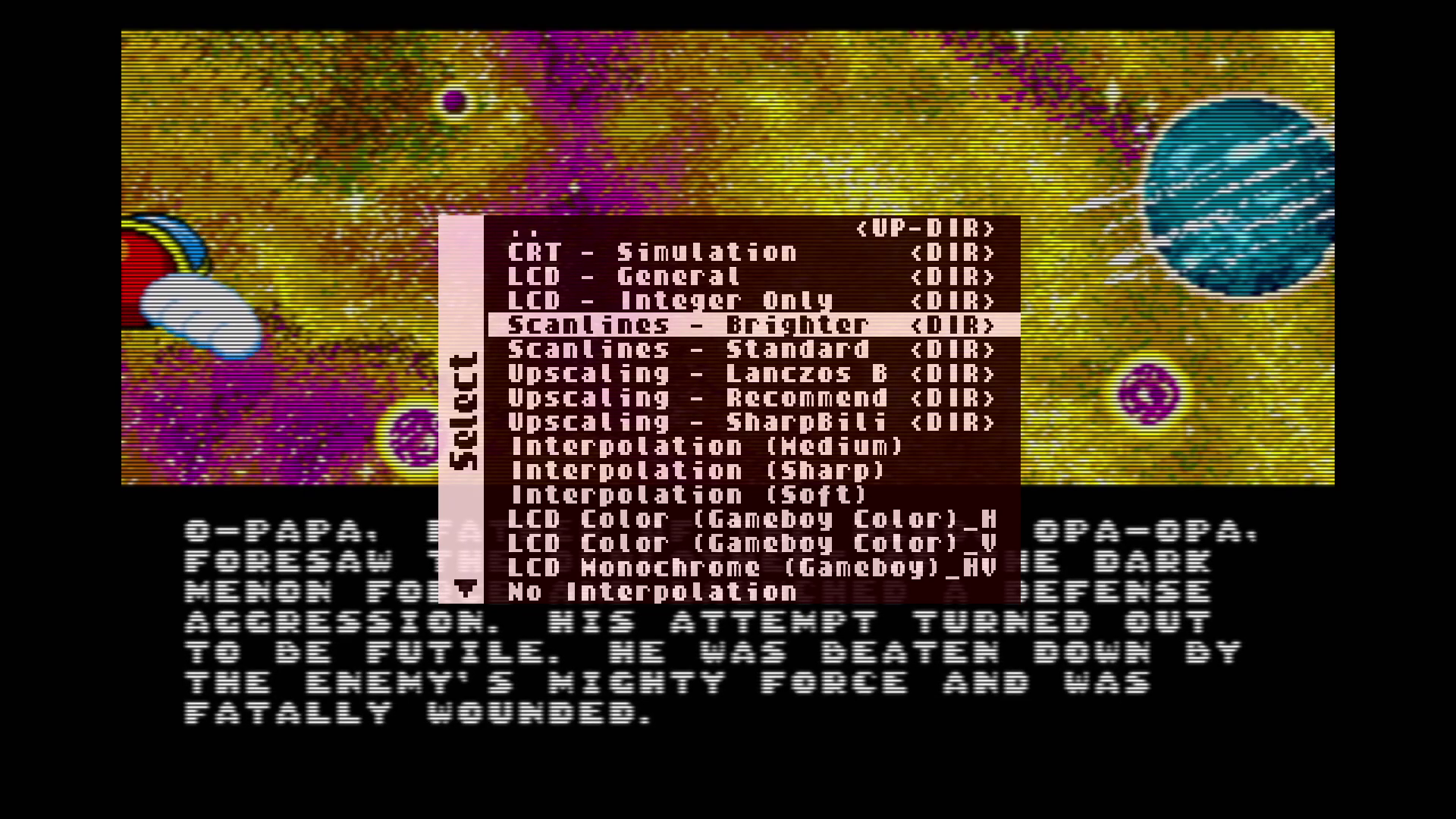
key("Up")
key("Up")
key("Up")
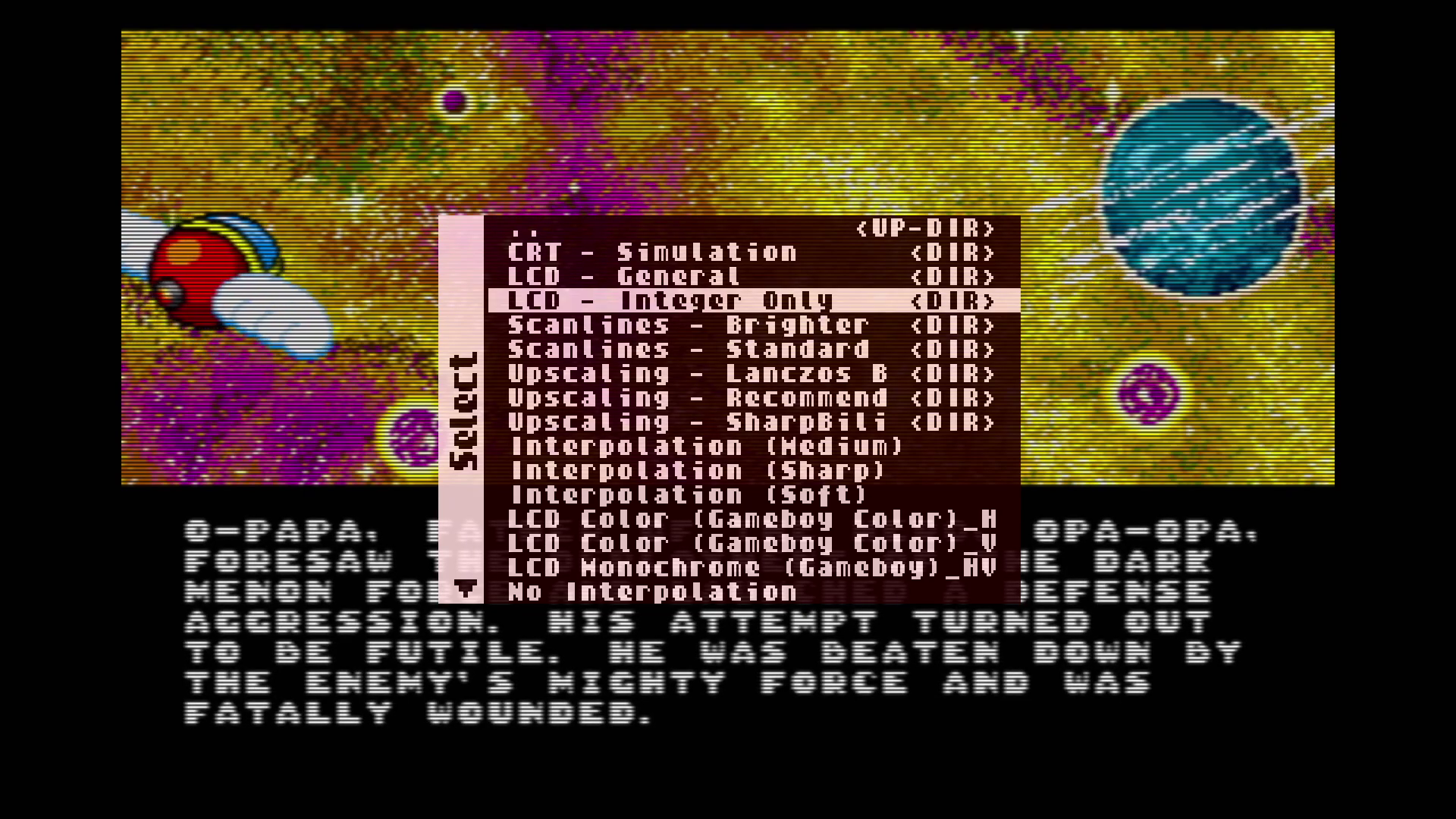
key("Return")
key("Down")
key("Down")
key("Down")
key("Down")
key("Down")
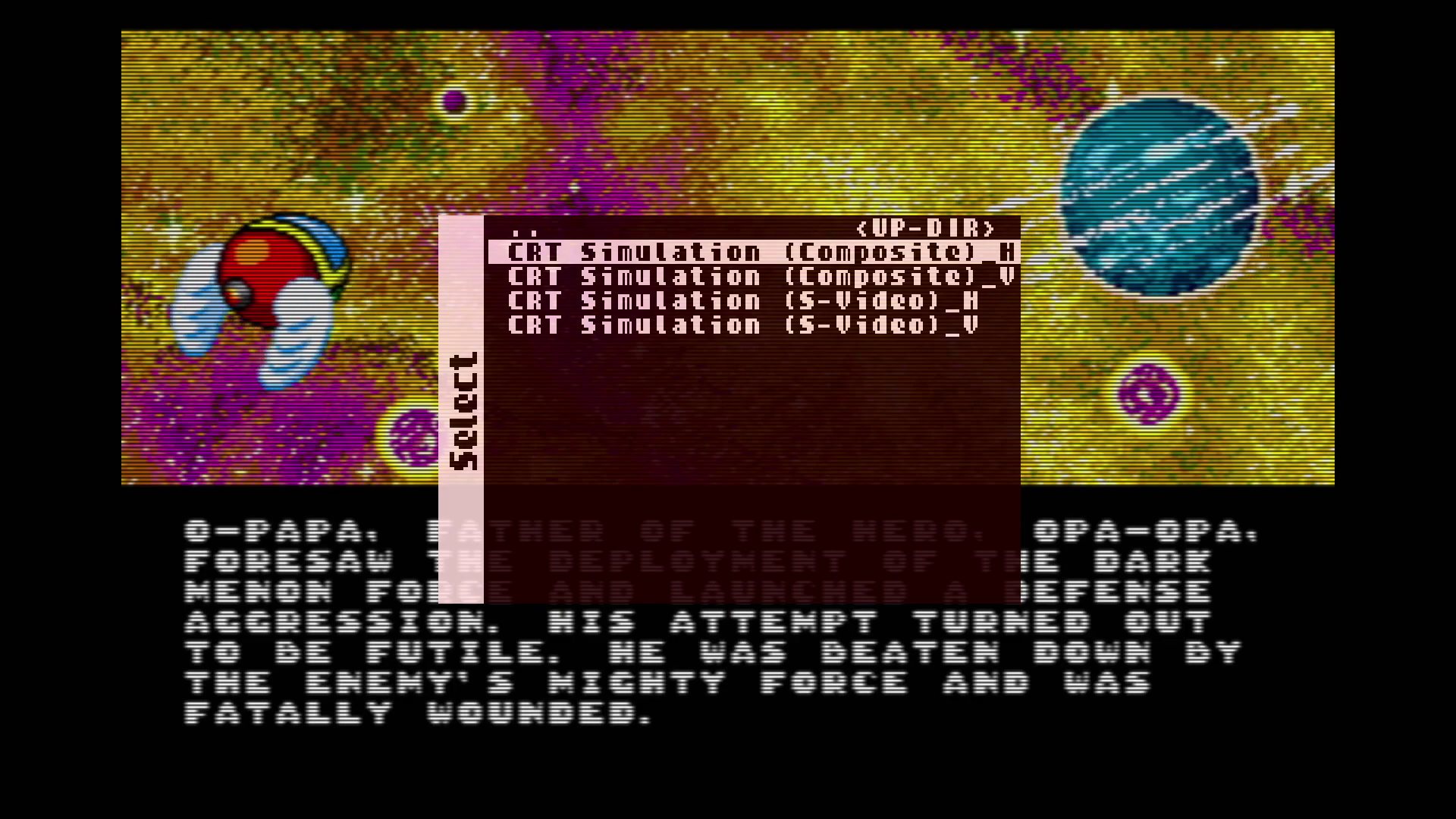
key("Up")
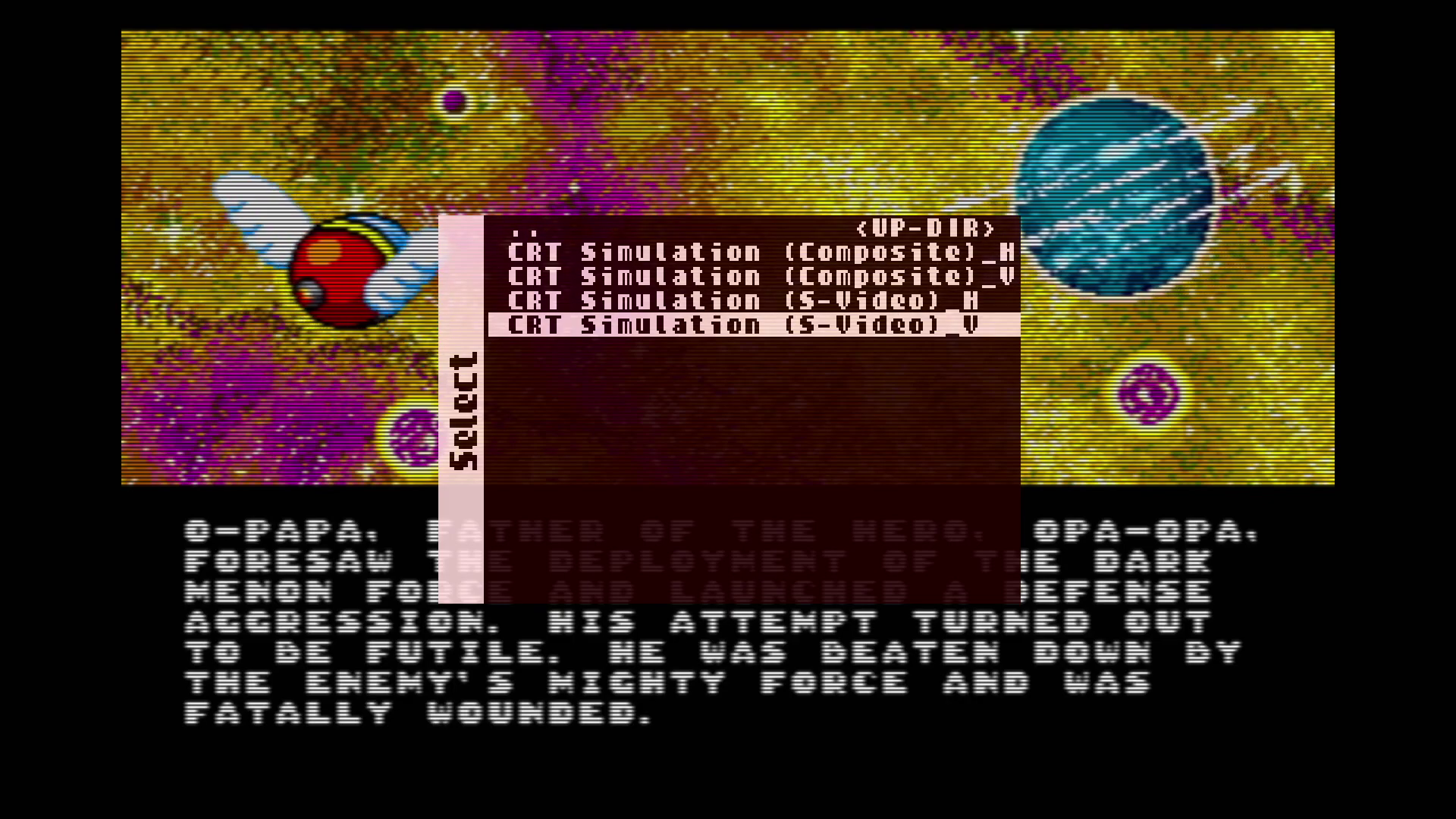
key("Return")
Recheck the horizontal filter list, keeping S-Video_H, and revisit the vertical filter list
key("Up")
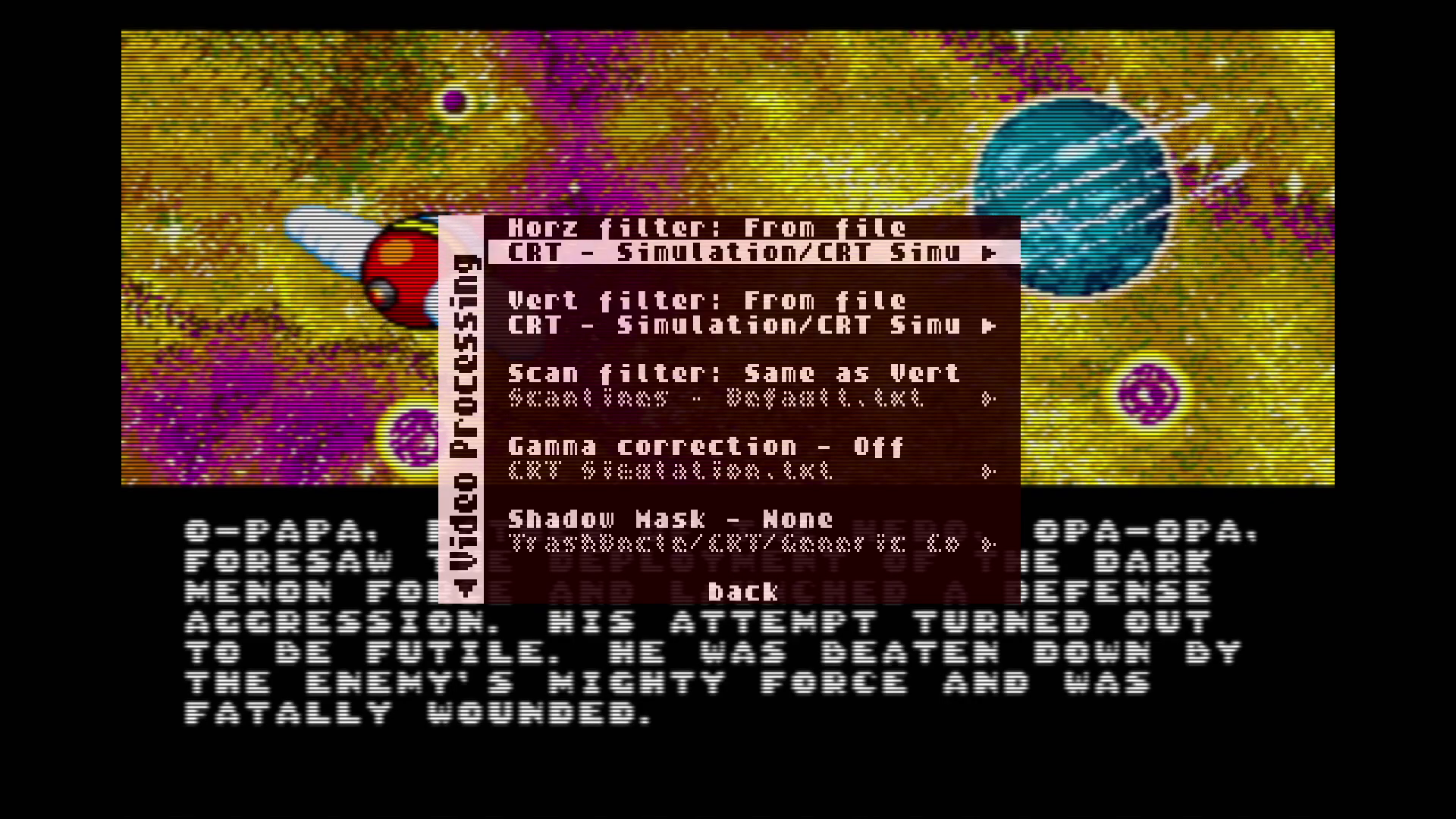
key("Return")
key("Return")
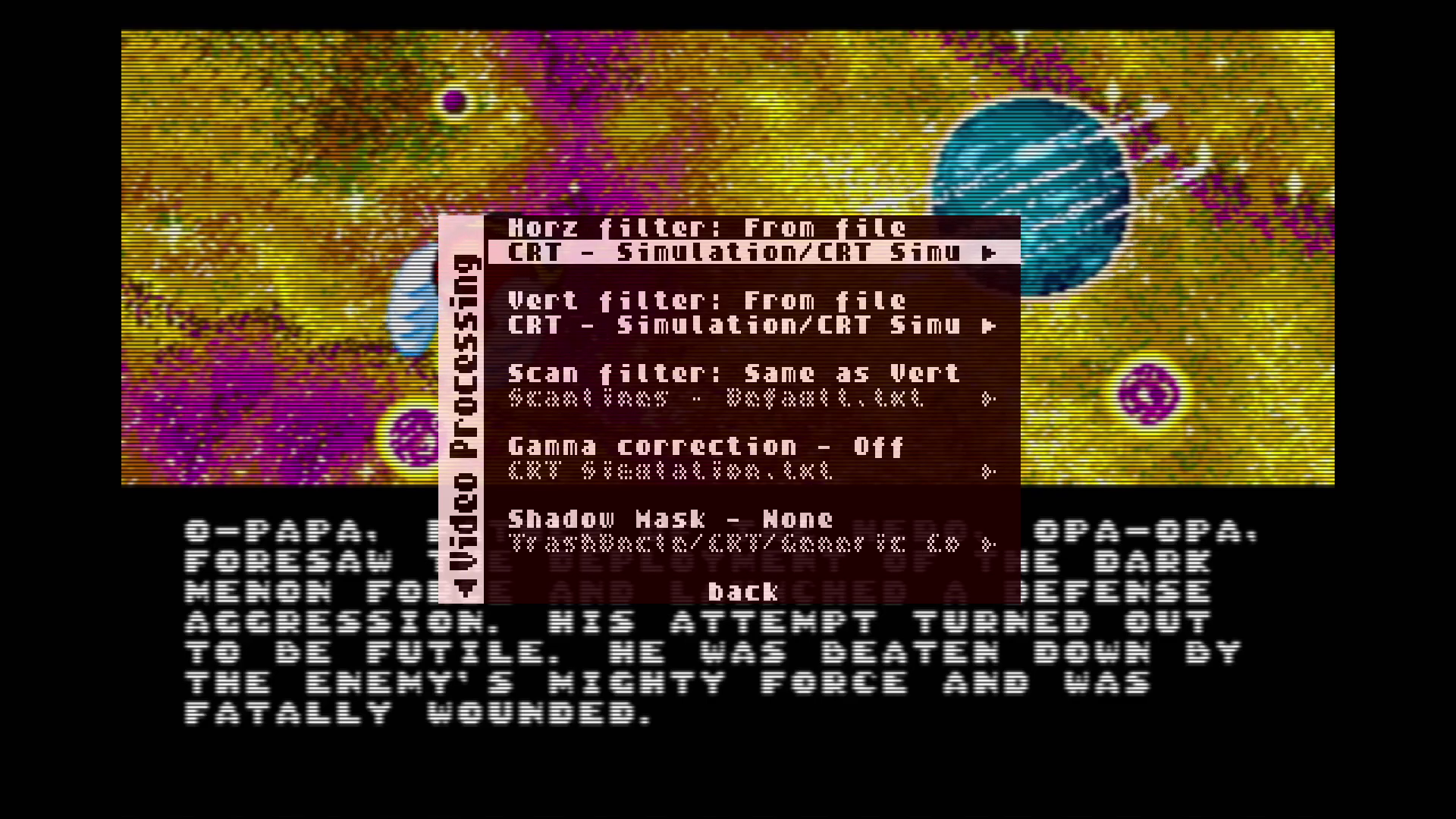
key("Down")
key("Down")
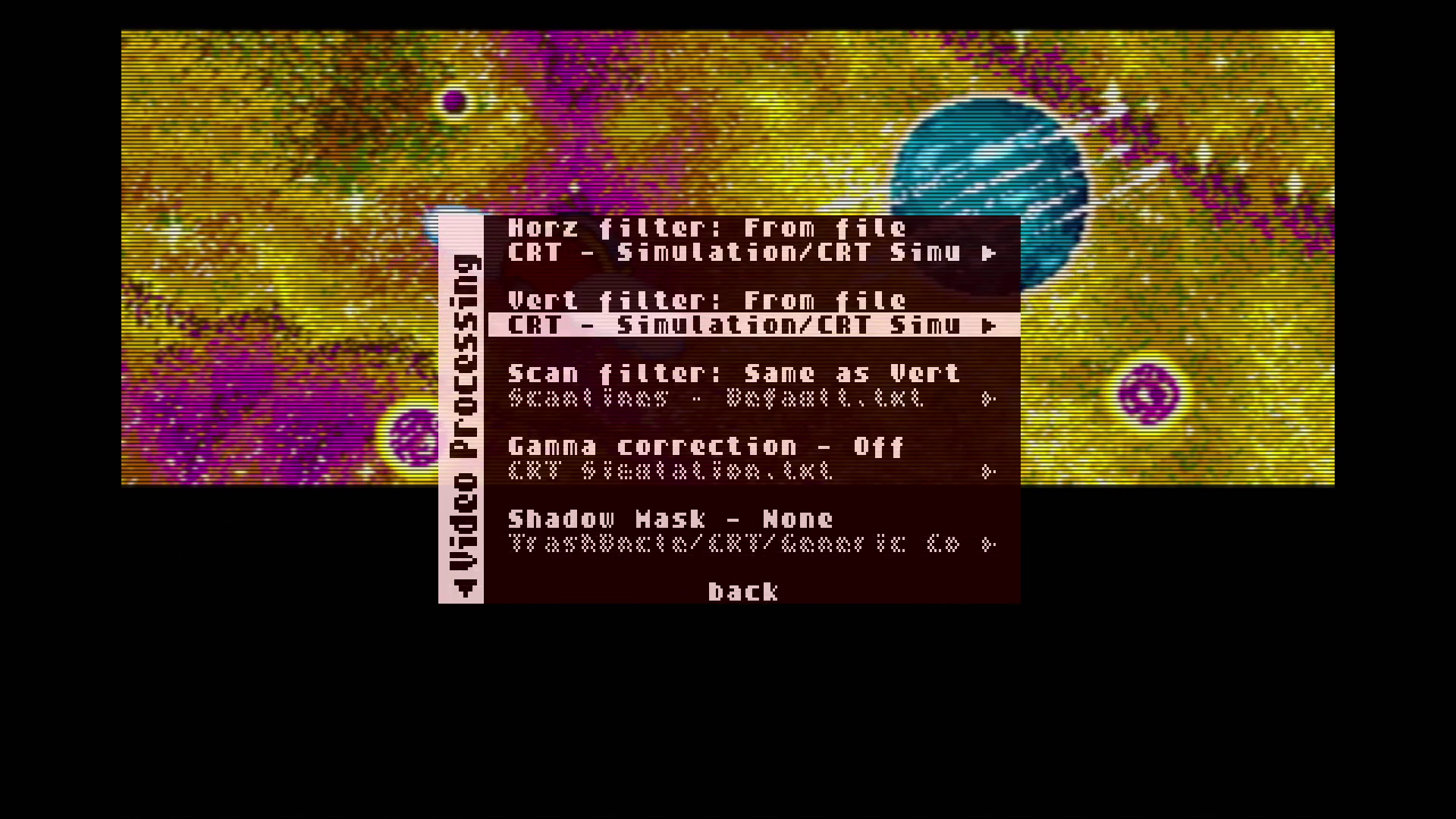
key("Return")
key("Return")
key("Down")
key("Down")
key("Down")
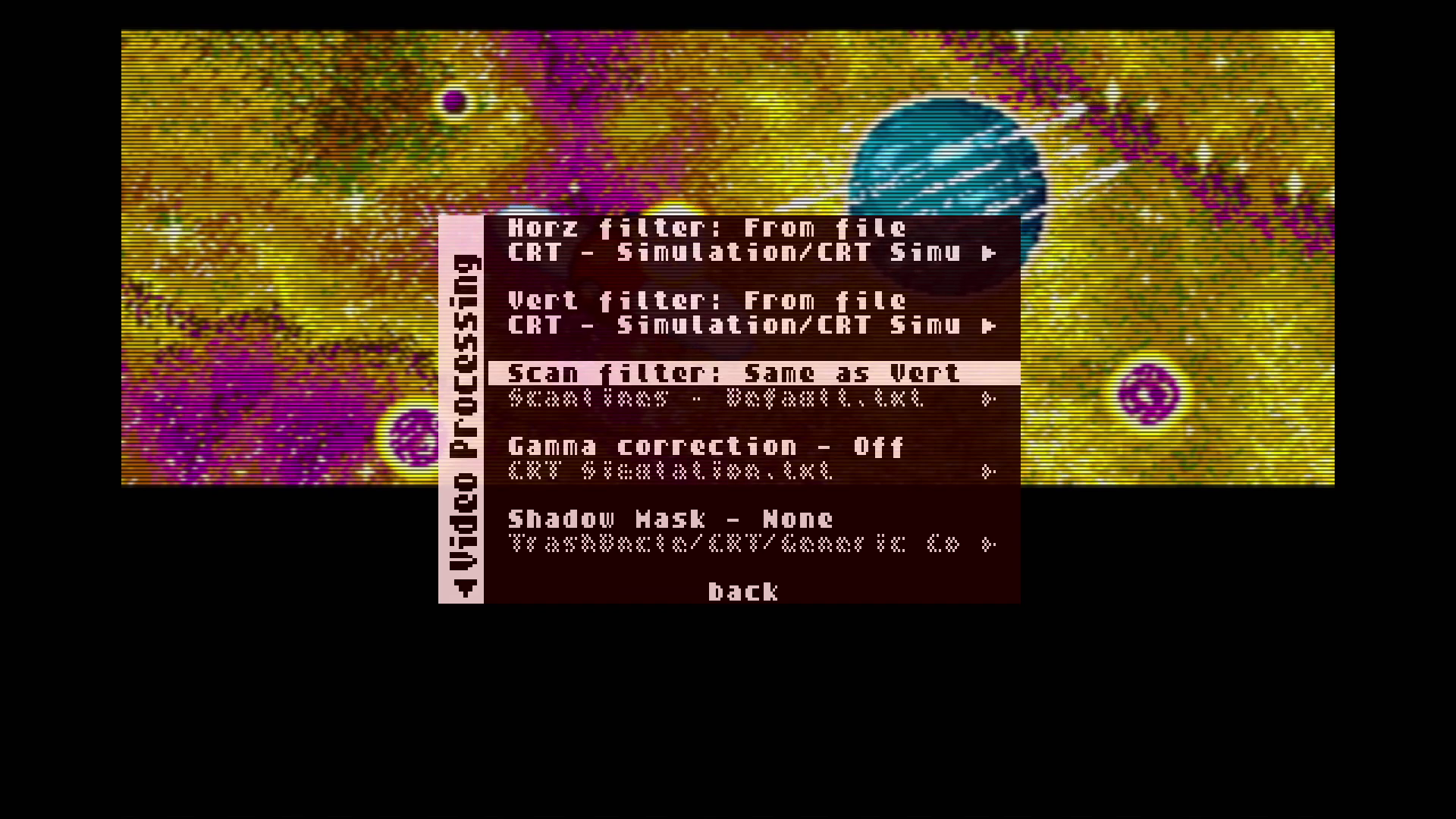
Exit and reopen the OSD, returning to Video processing on the Horz filter row
key("Escape")
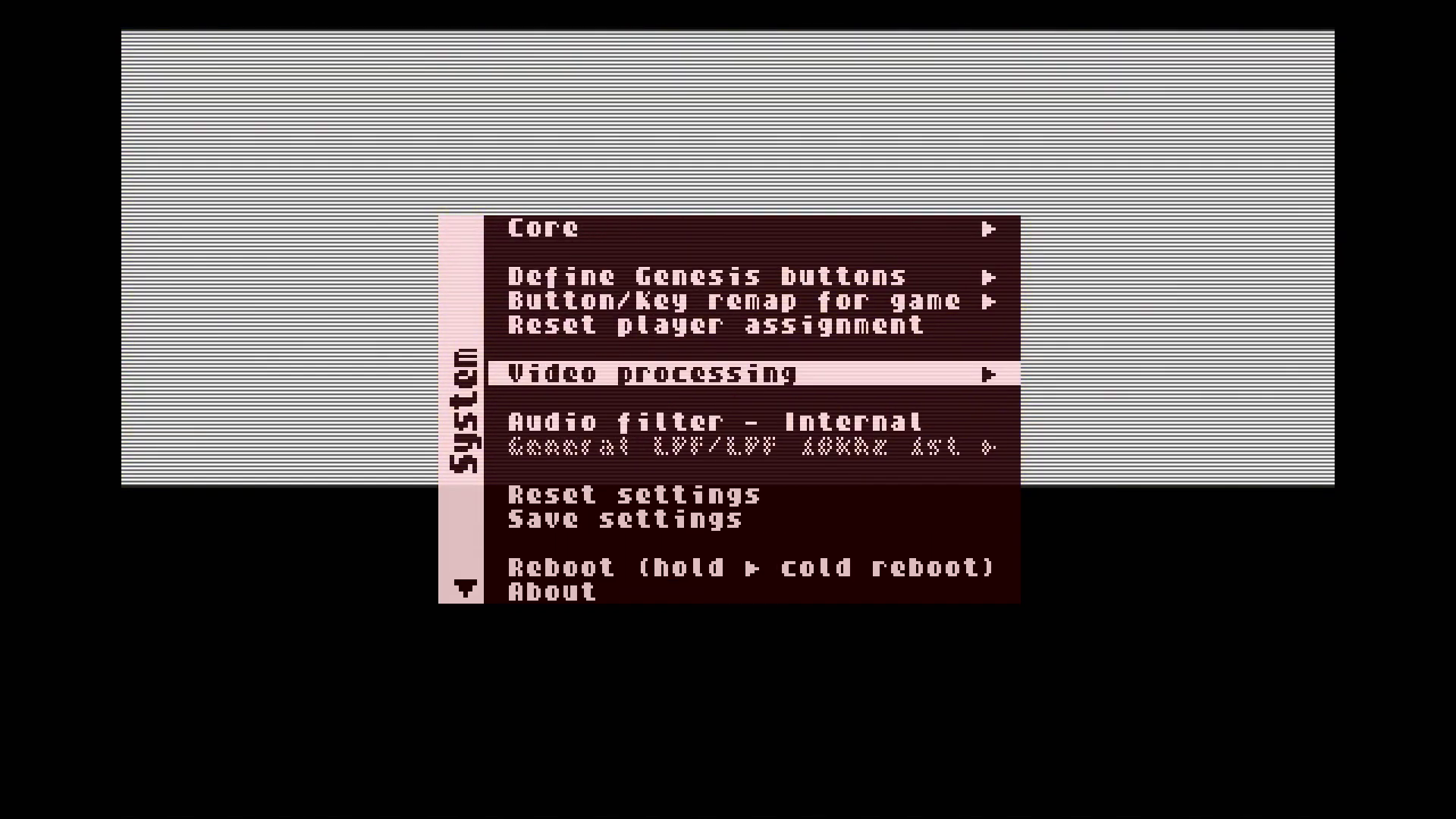
key("Escape")
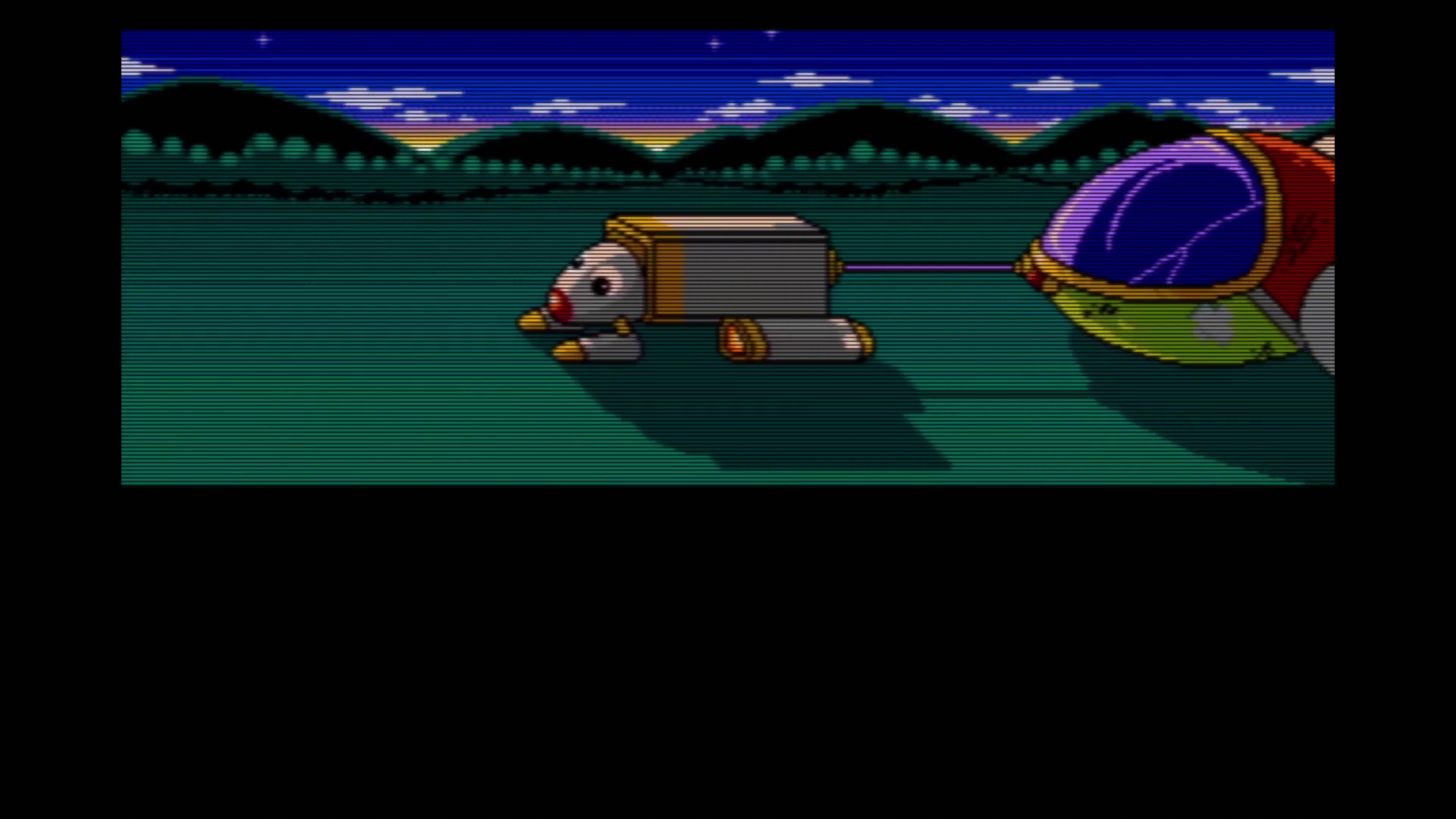
key("F12")
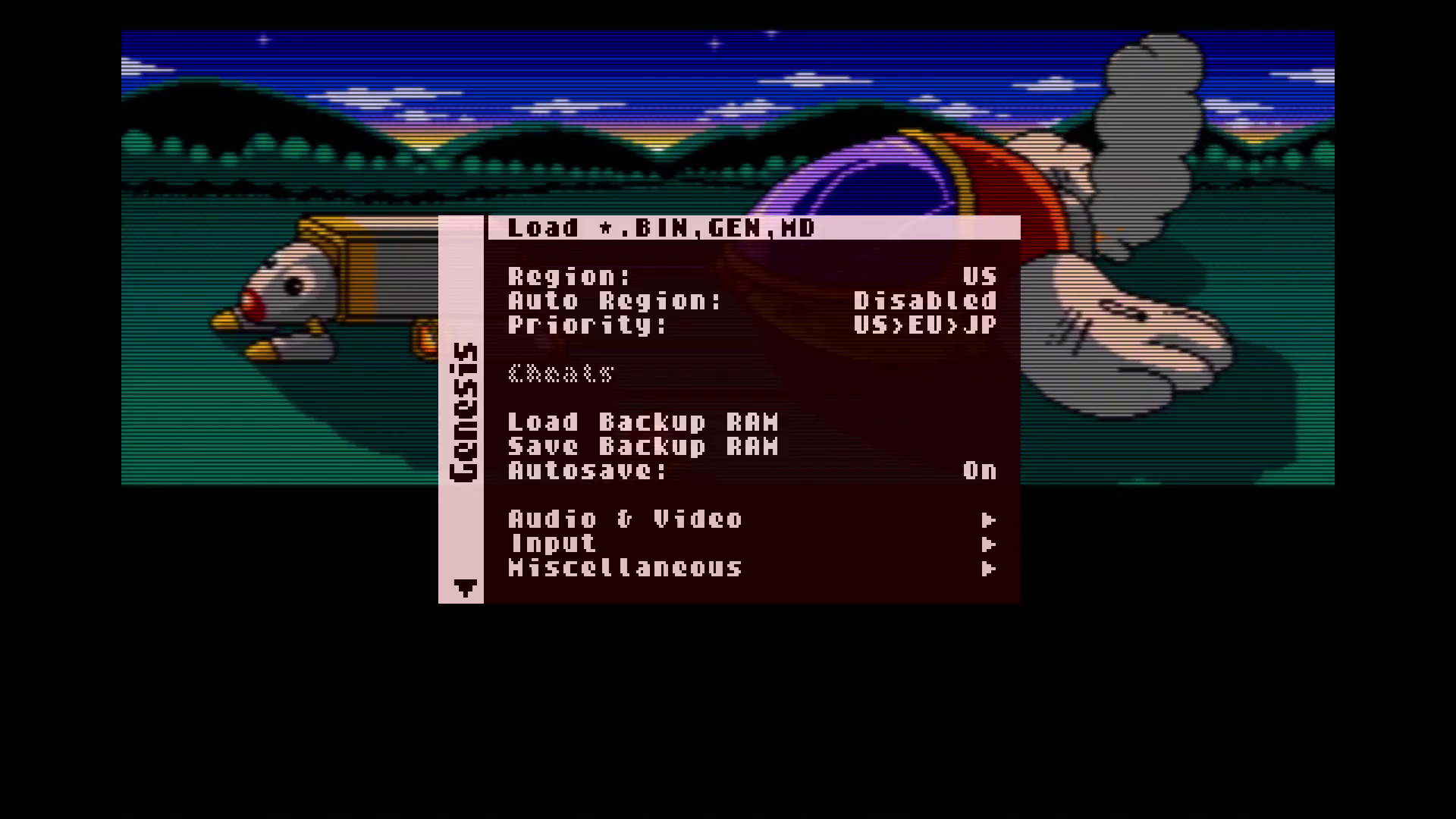
key("Right")
key("Down")
key("Down")
key("Down")
key("Down")
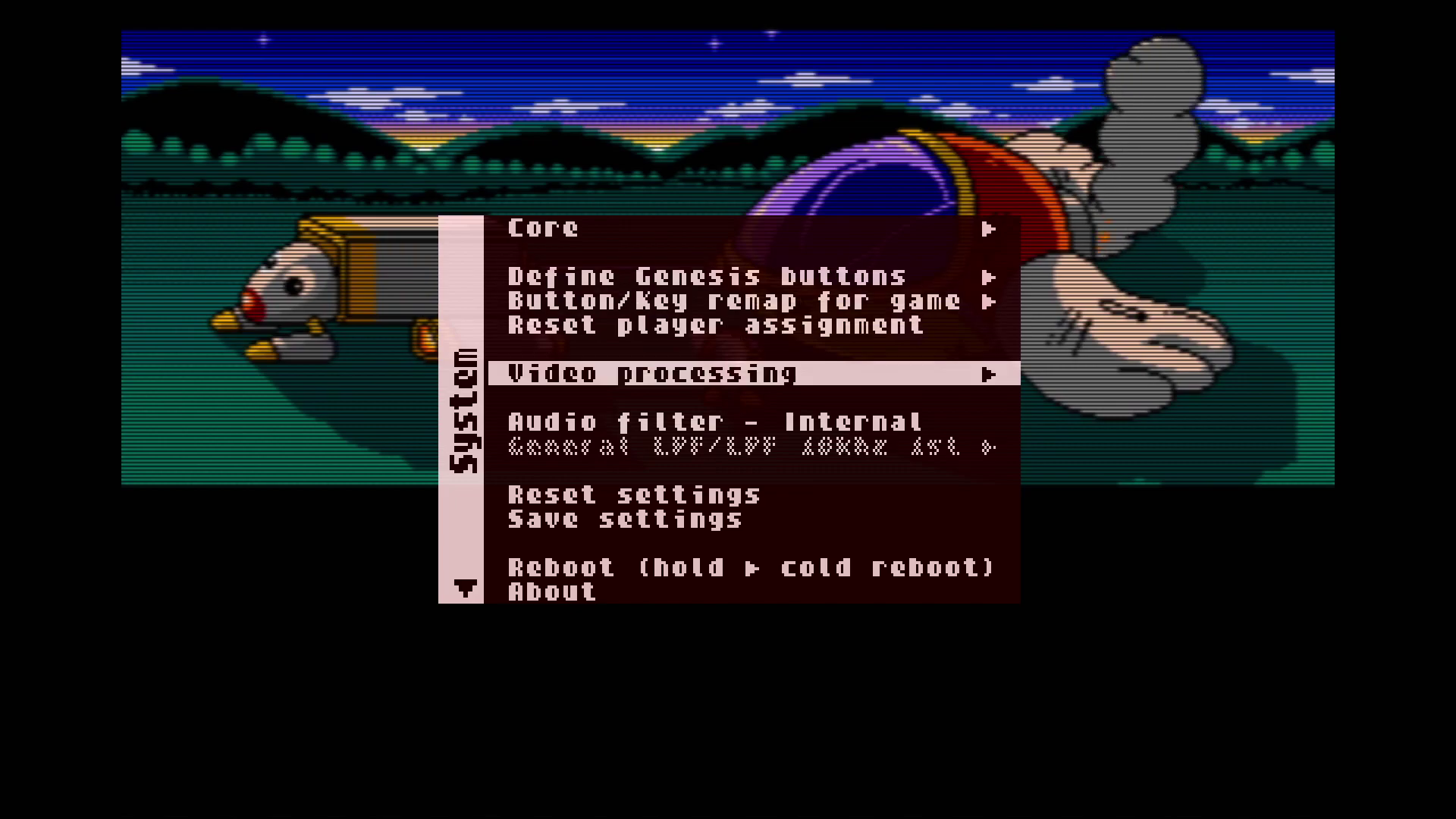
key("Return")
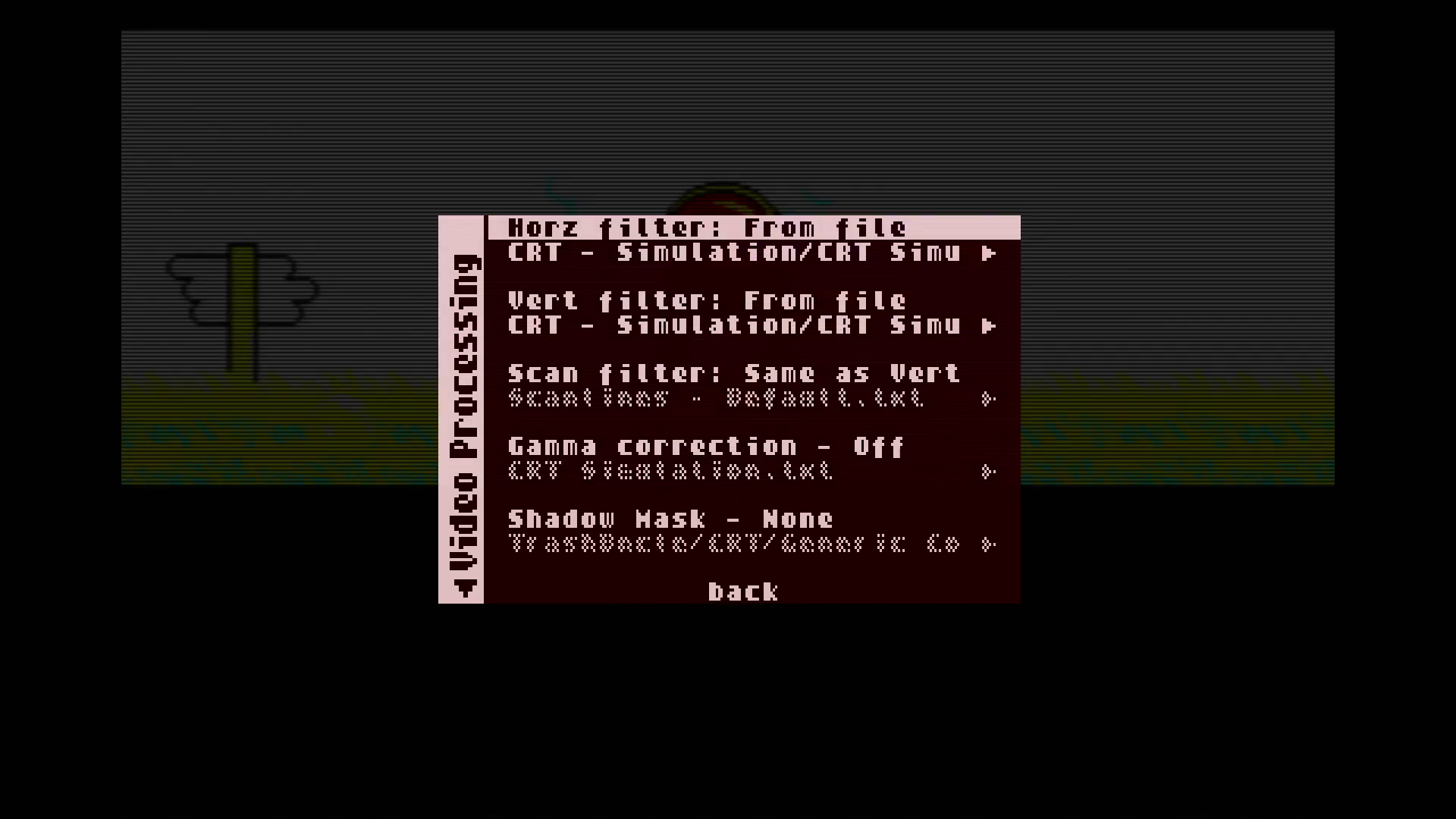
key("Down")
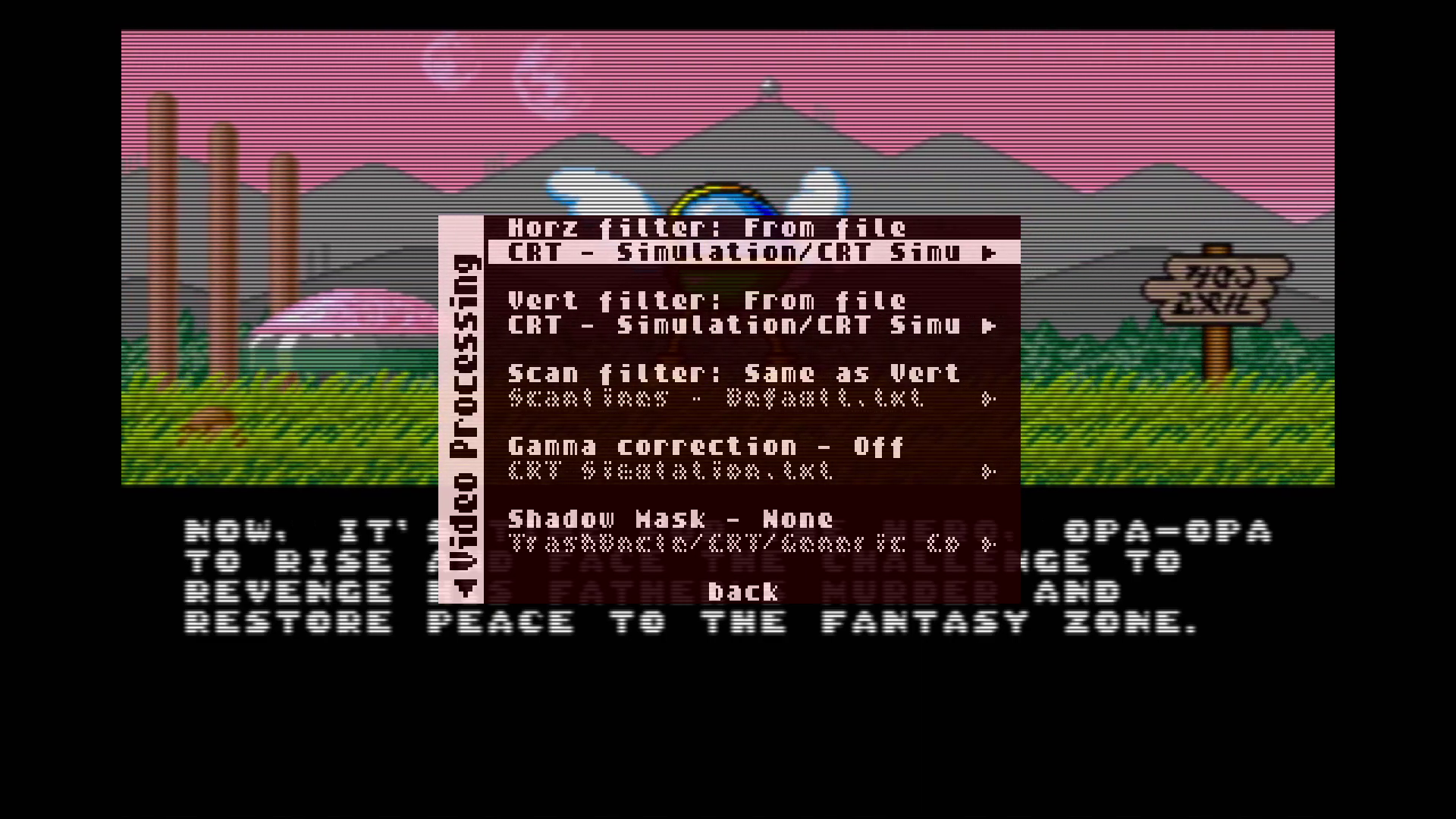
From the horizontal filter list, go up to the categories and open Upscaling - Recommended
key("Return")
key("Up")
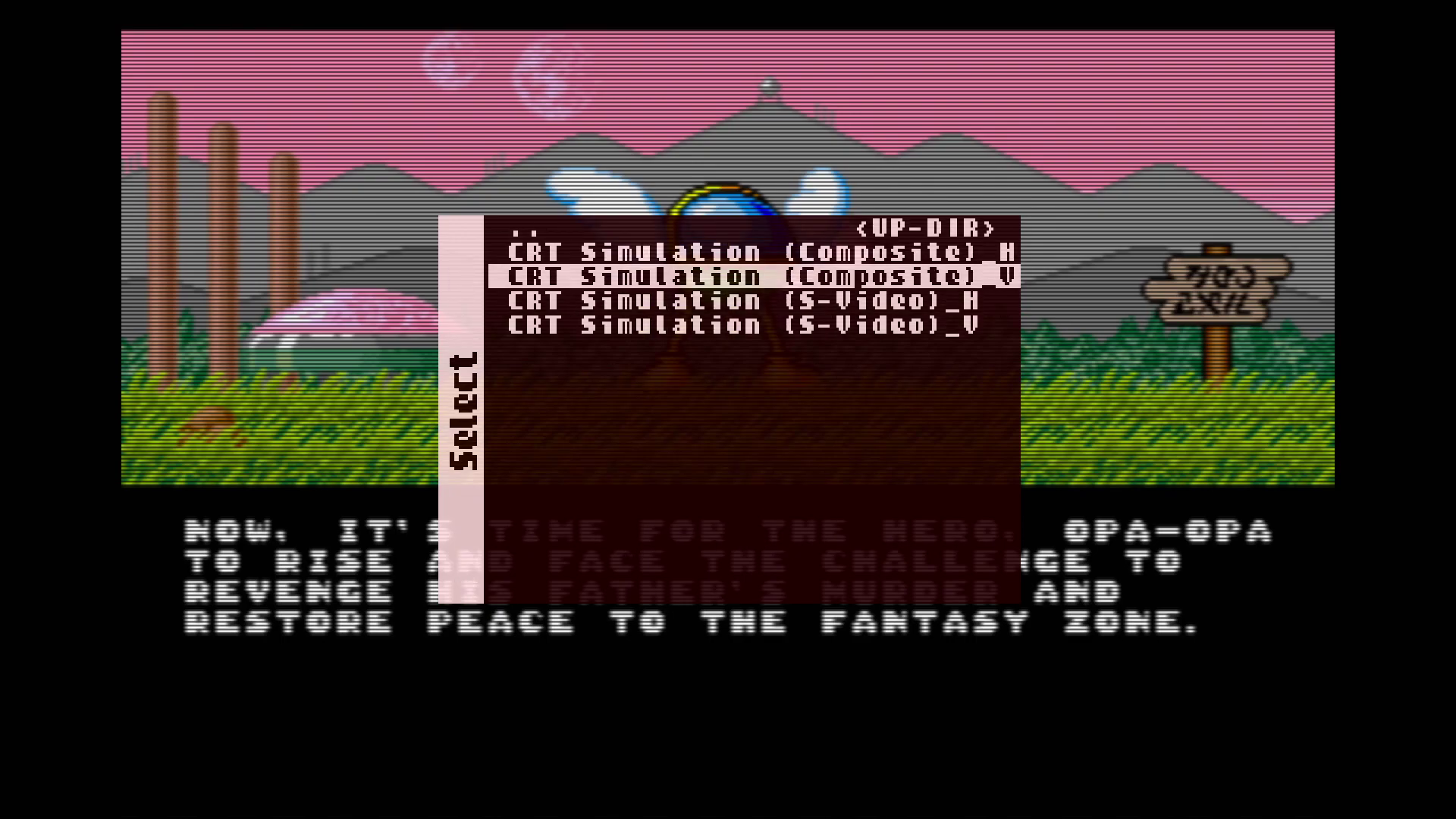
key("Up")
key("Up")
key("Return")
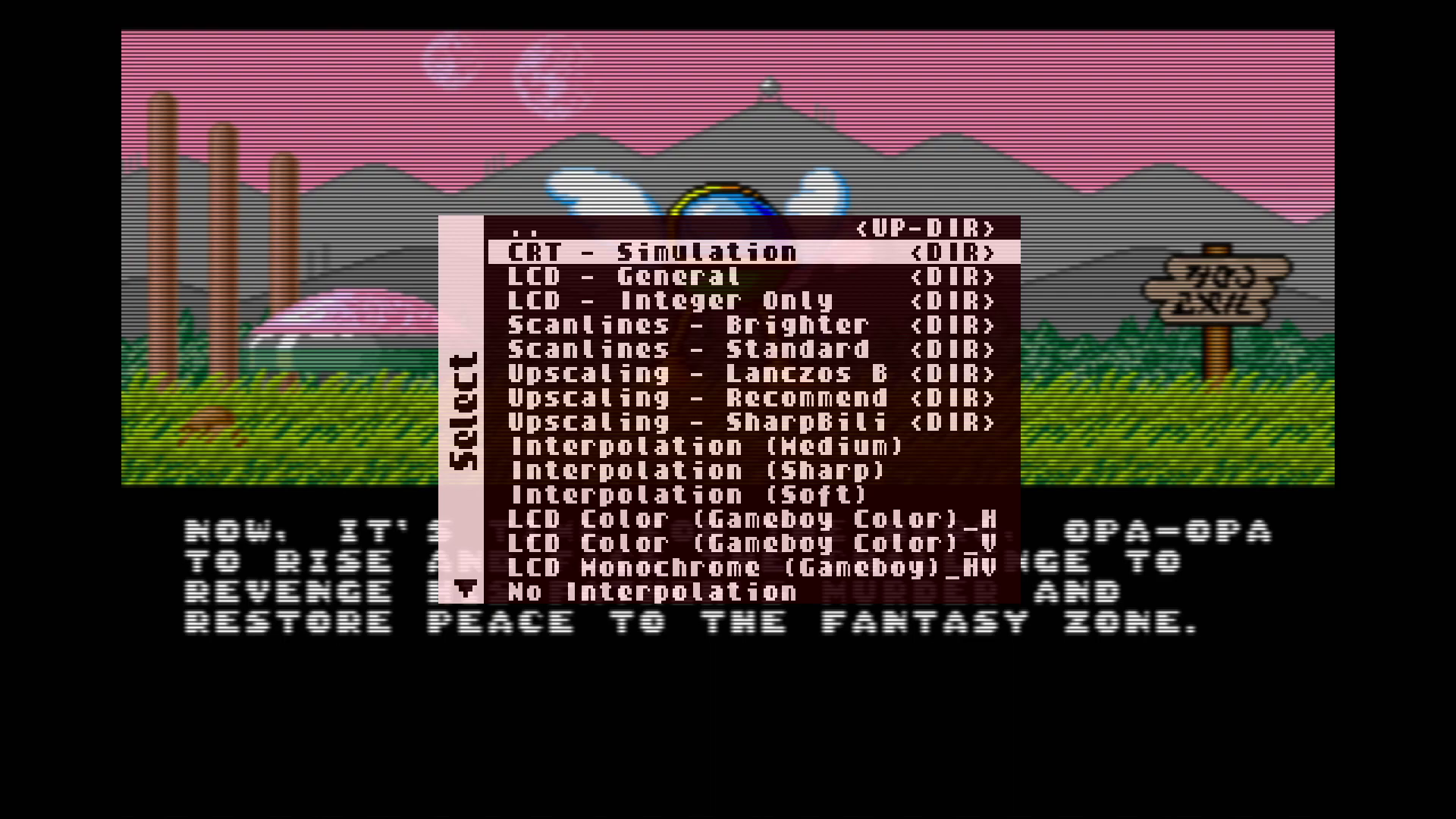
key("Down")
key("Down")
key("Down")
key("Down")
key("Down")
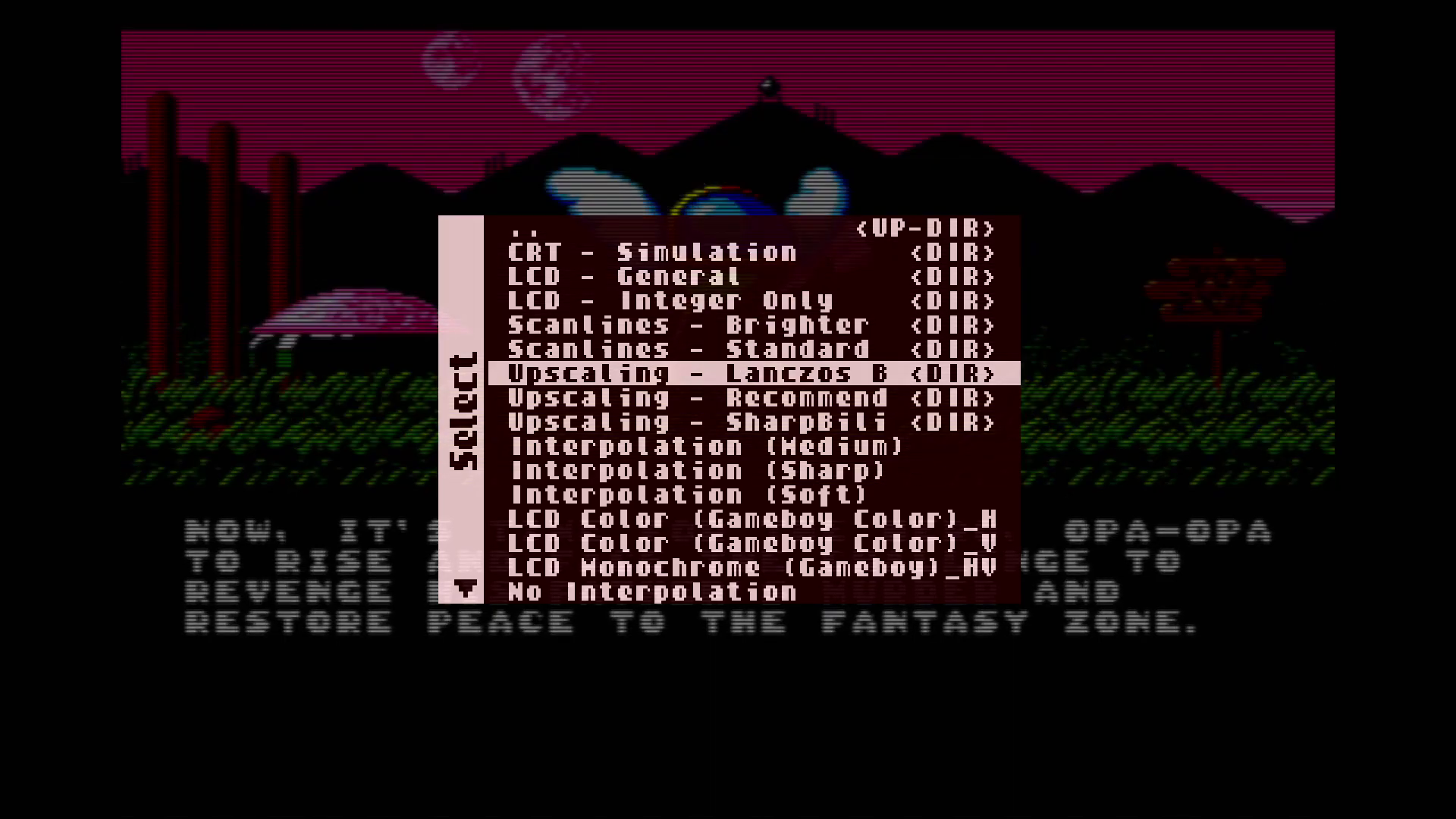
key("Down")
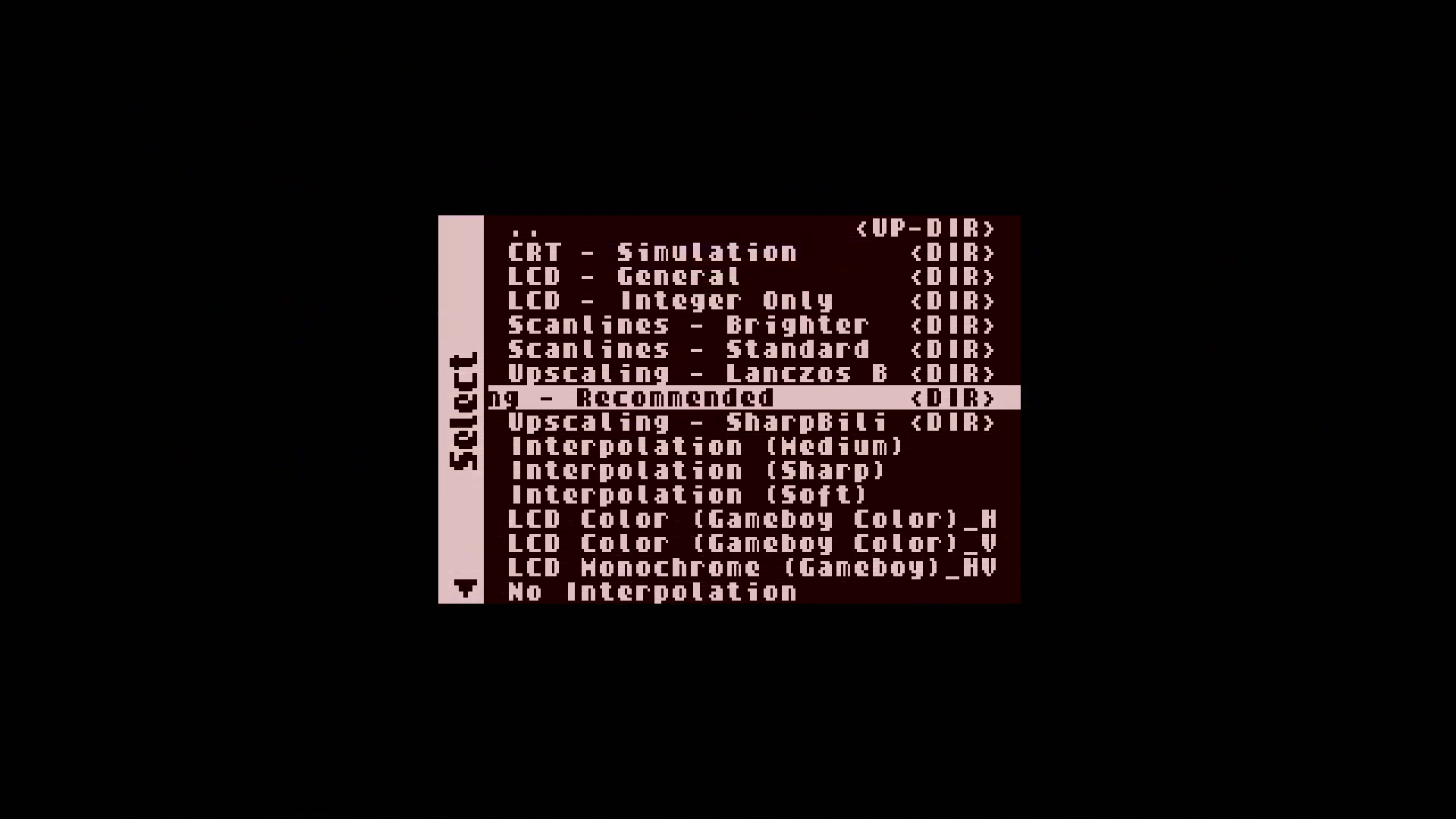
key("Down")
key("Up")
key("Return")
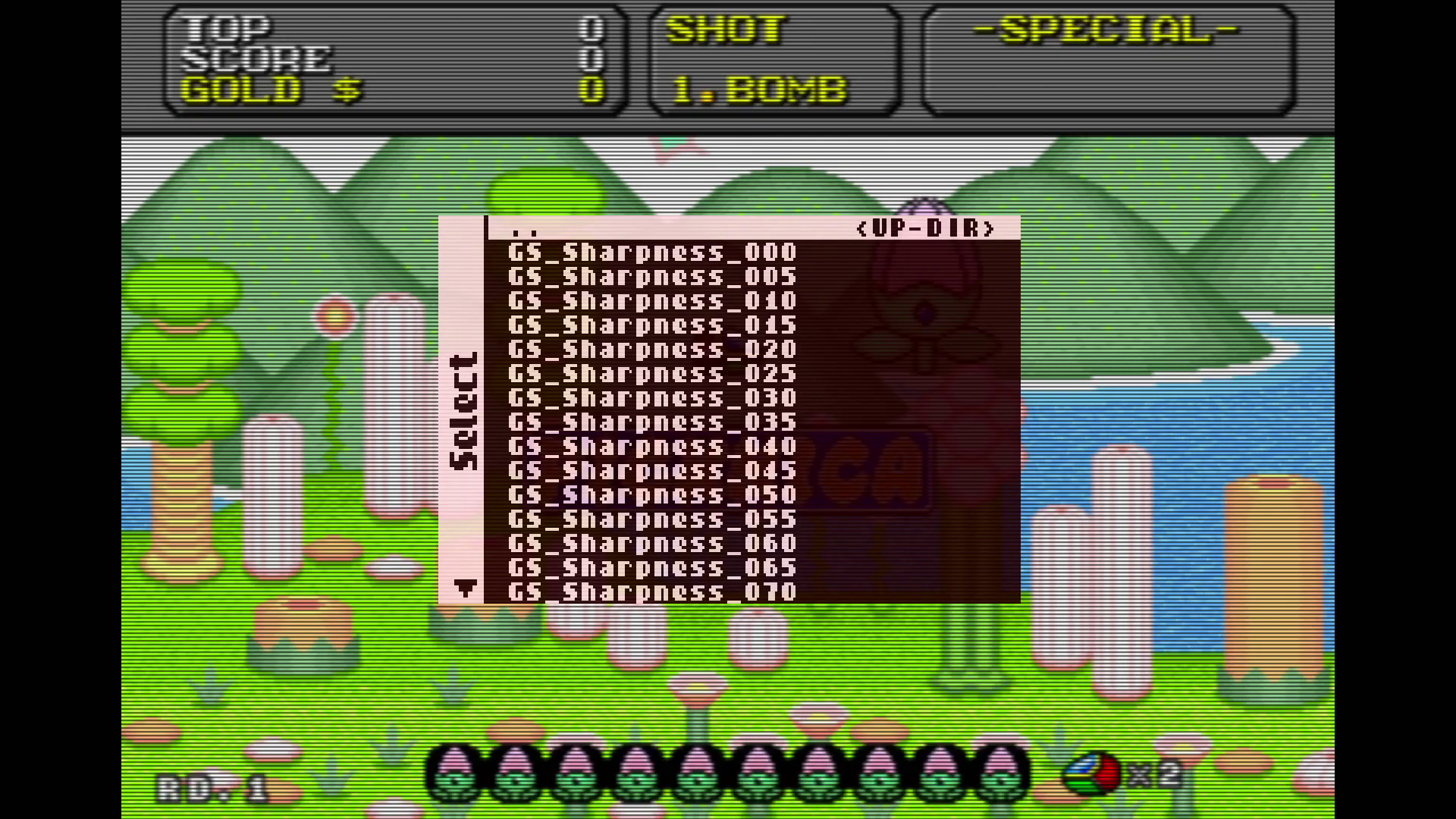
Page through the GS_Sharpness files and apply GS_Sharpness_100 as the horizontal filter
key("Down")
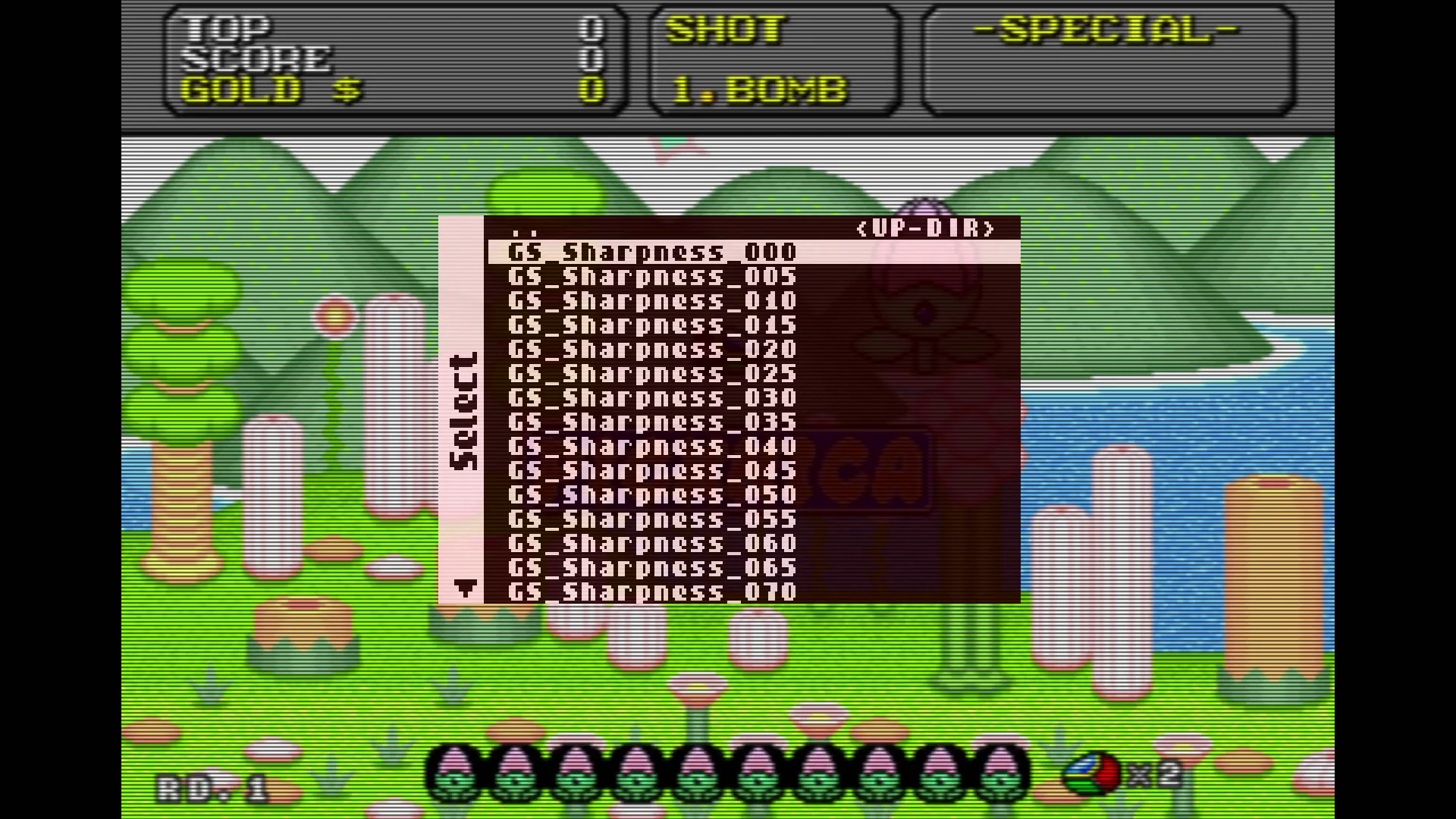
key("Right")
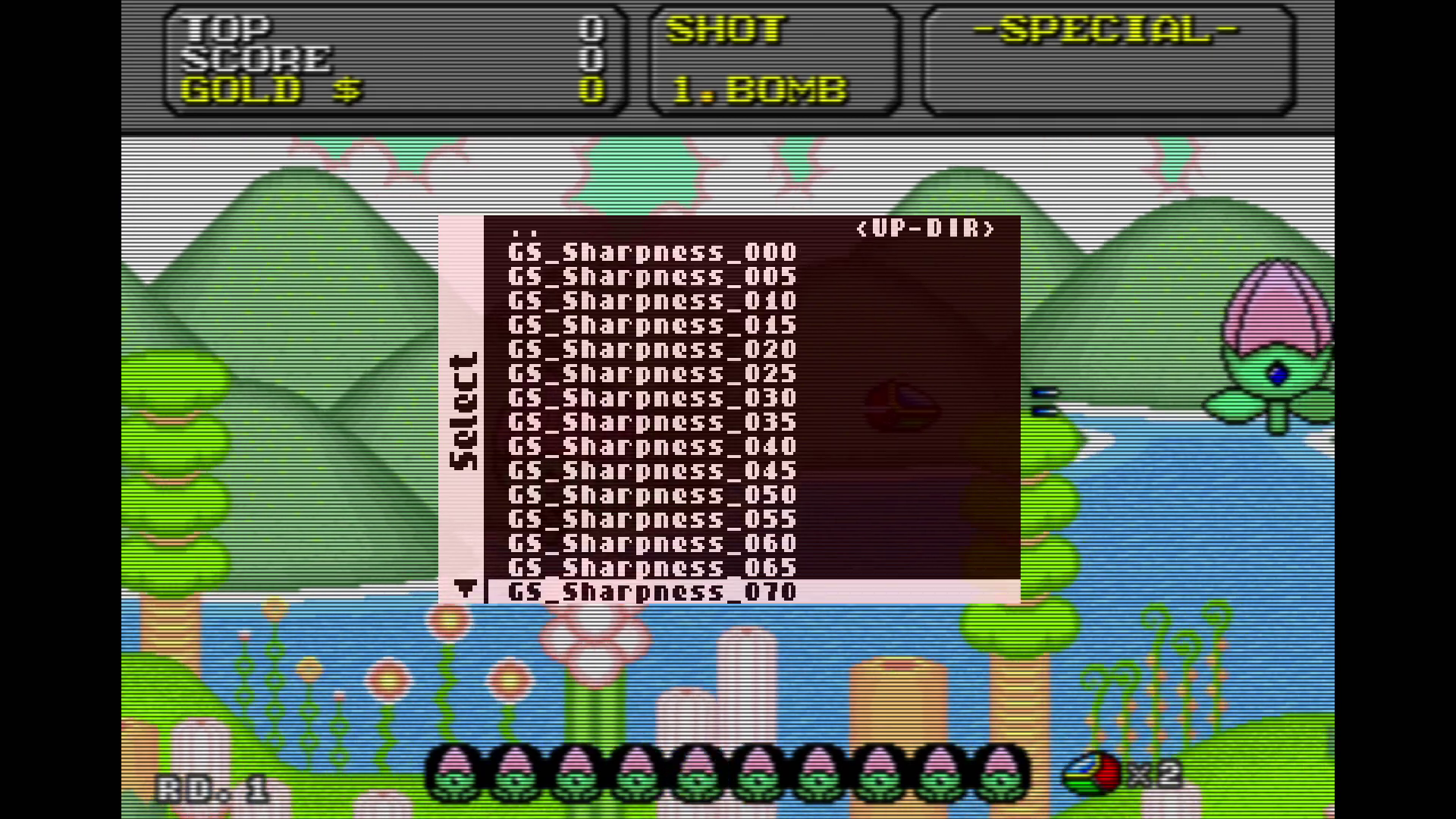
key("Right")
key("Left")
key("Left")
key("Right")
key("Right")
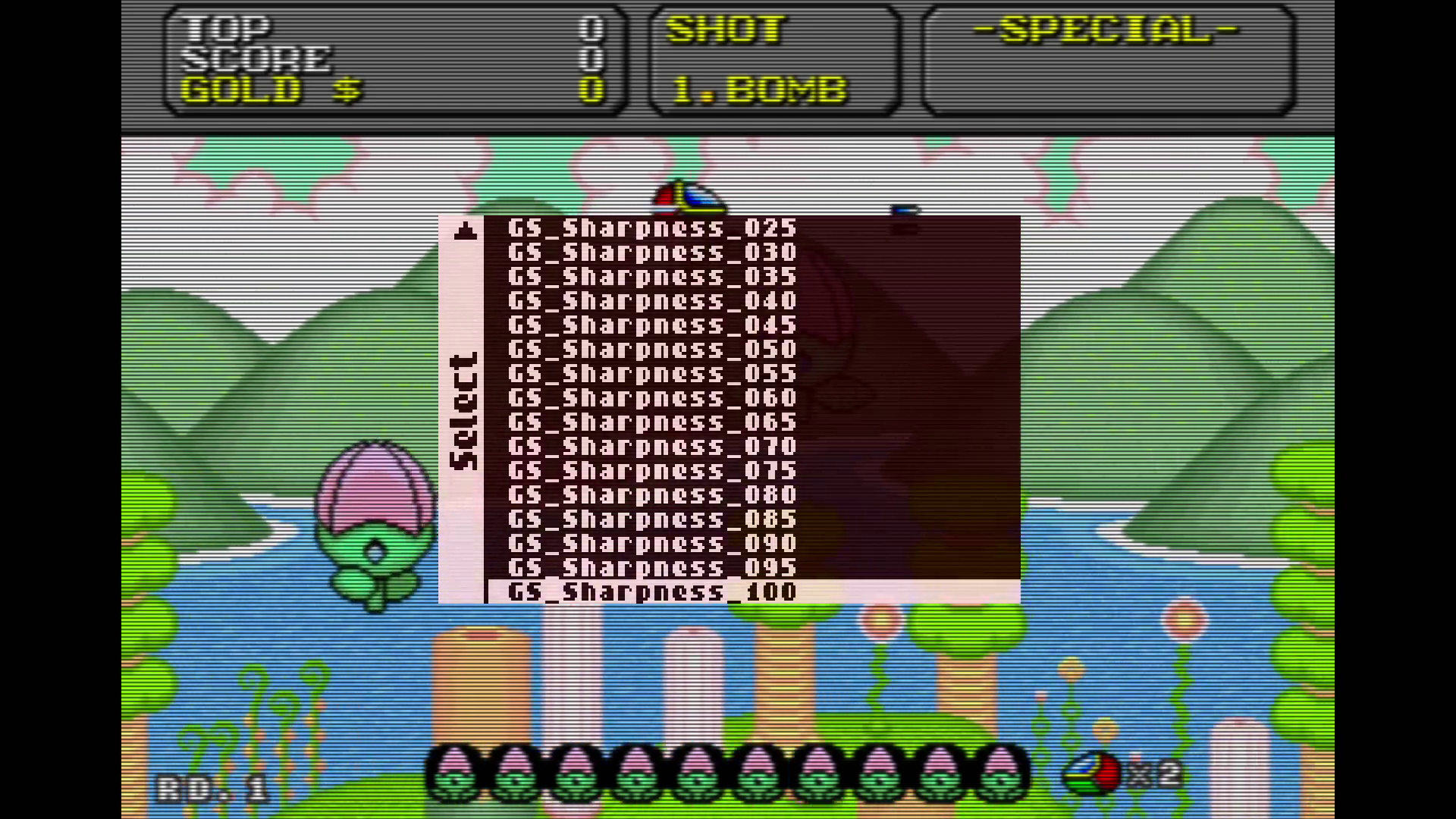
key("Up")
key("Left")
key("Left")
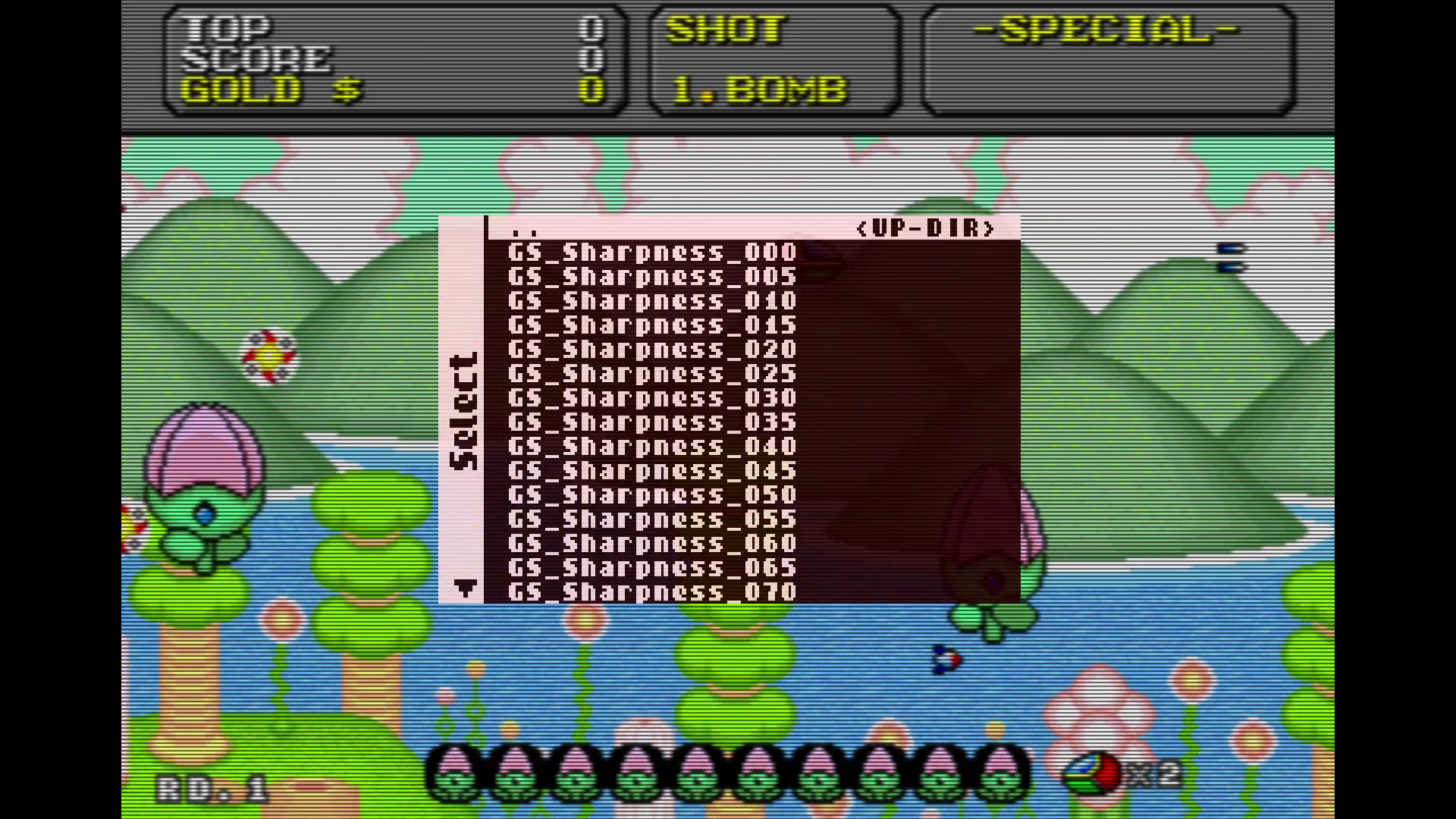
key("Up")
key("Return")
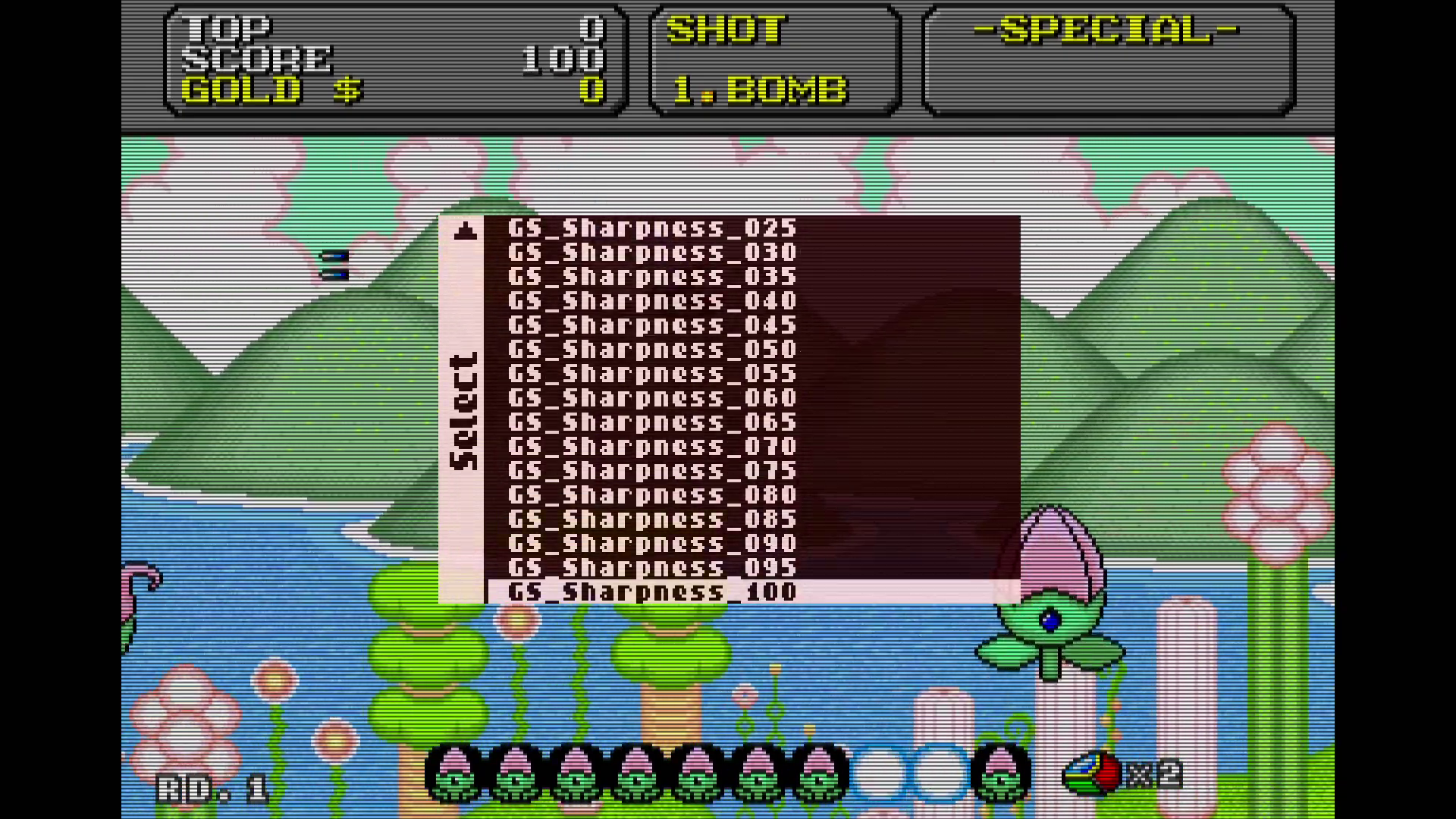
key("Up")
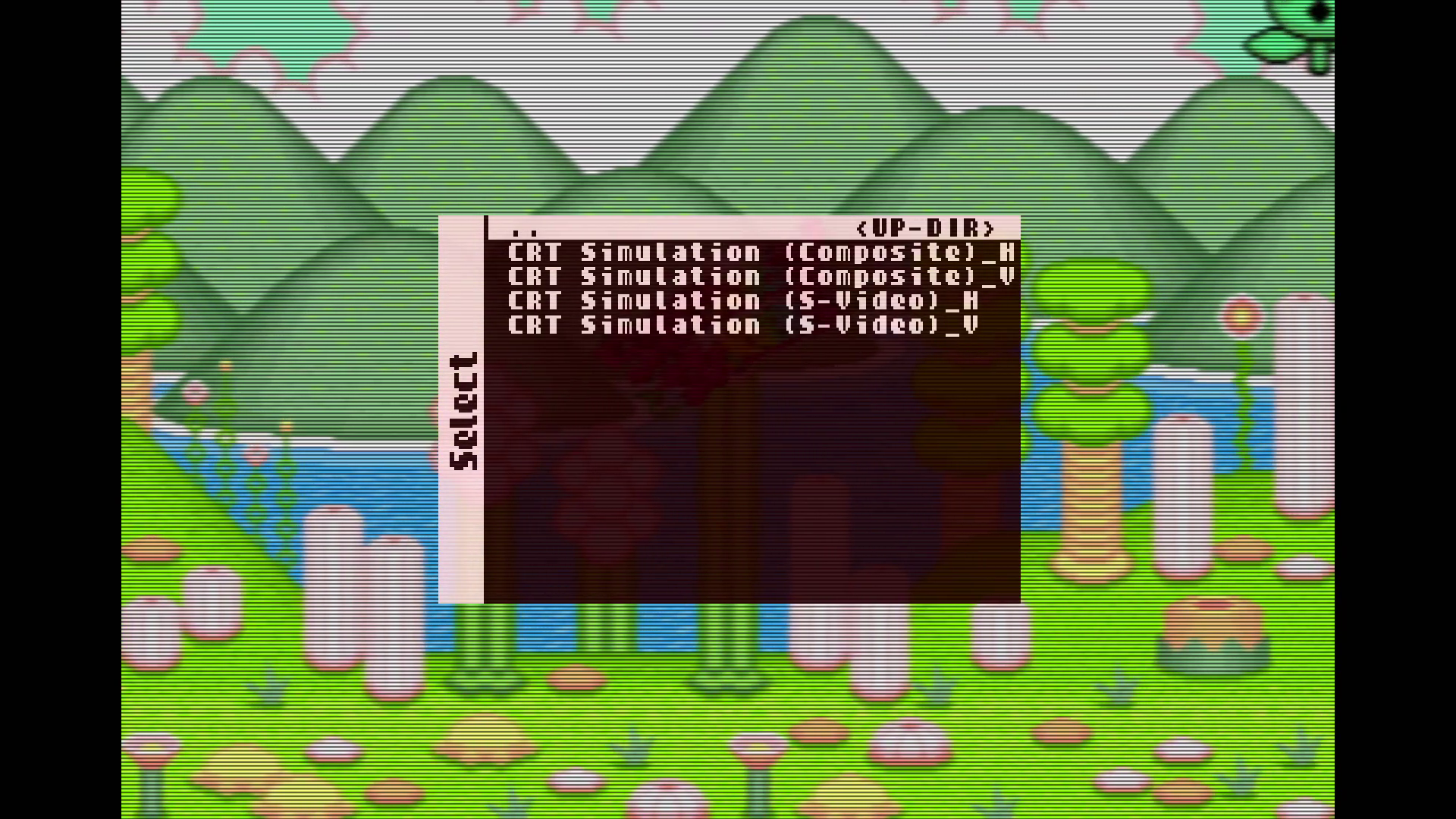
Return to the filter categories and open Scanlines - Brighter, showing 105pct to 125pct brightness folders
key("Return")
key("Return")
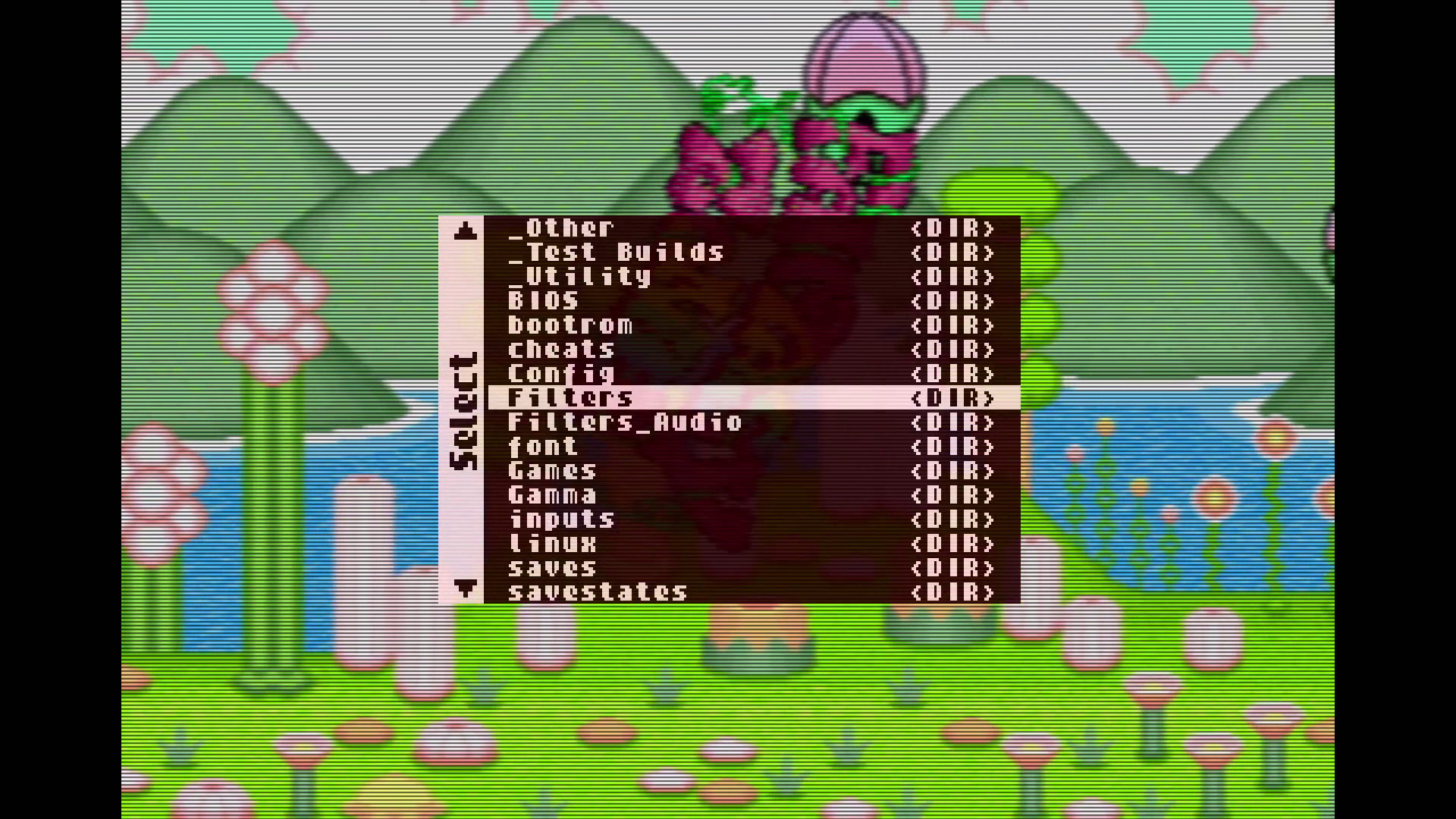
key("Return")
key("Down")
key("Down")
key("Down")
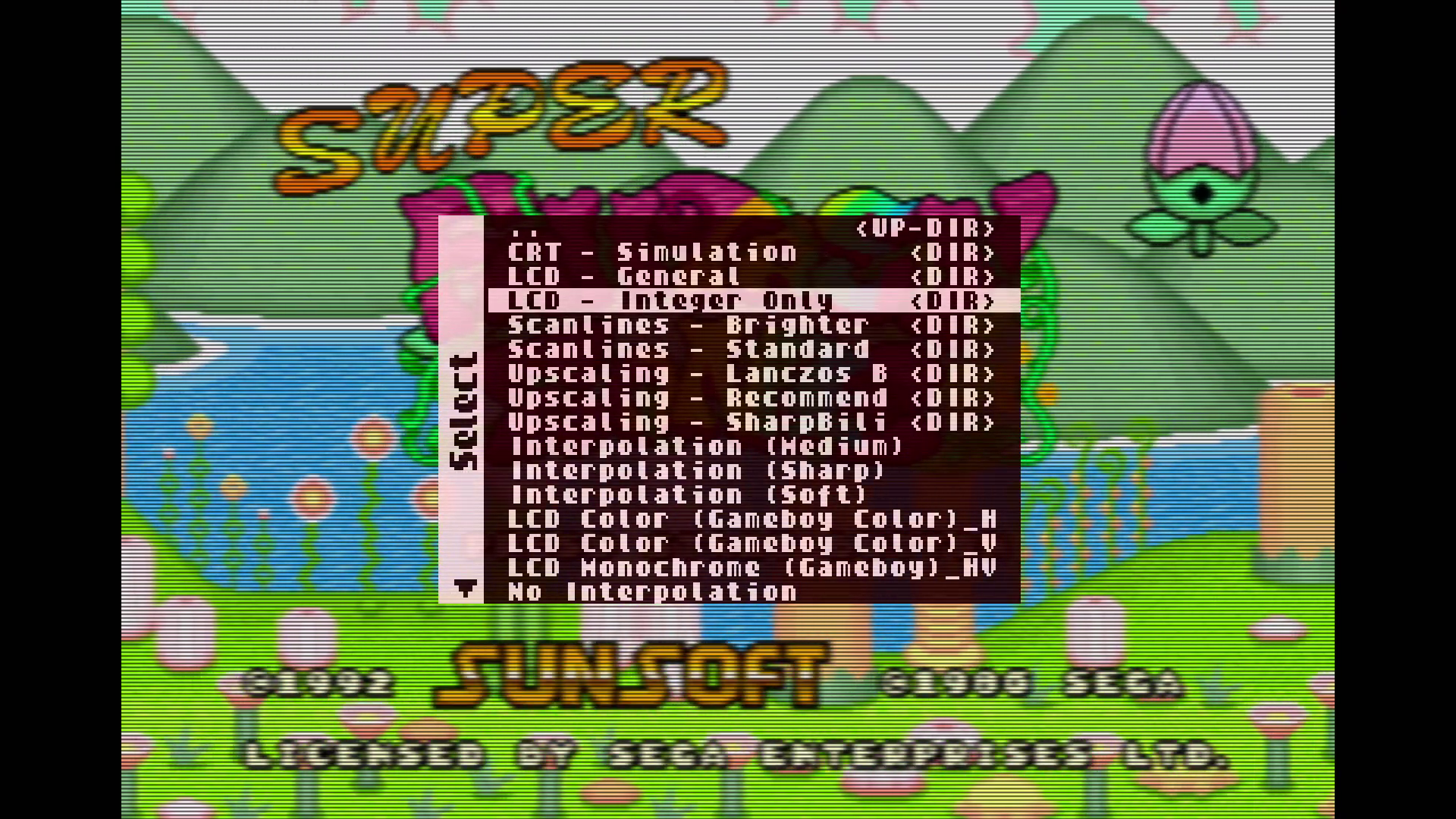
key("Down")
key("Down")
key("Down")
key("Down")
key("Down")
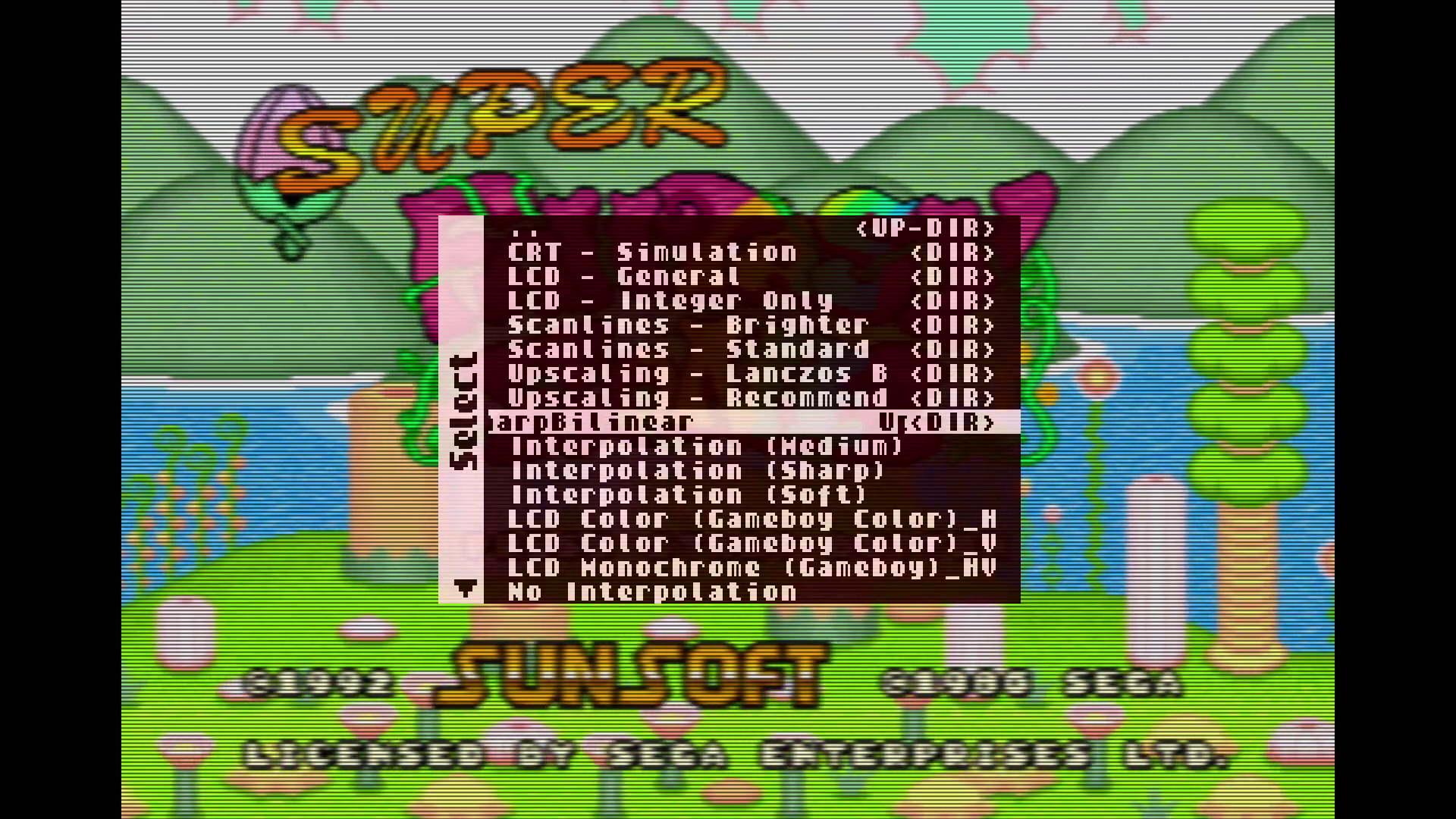
key("Up")
key("Up")
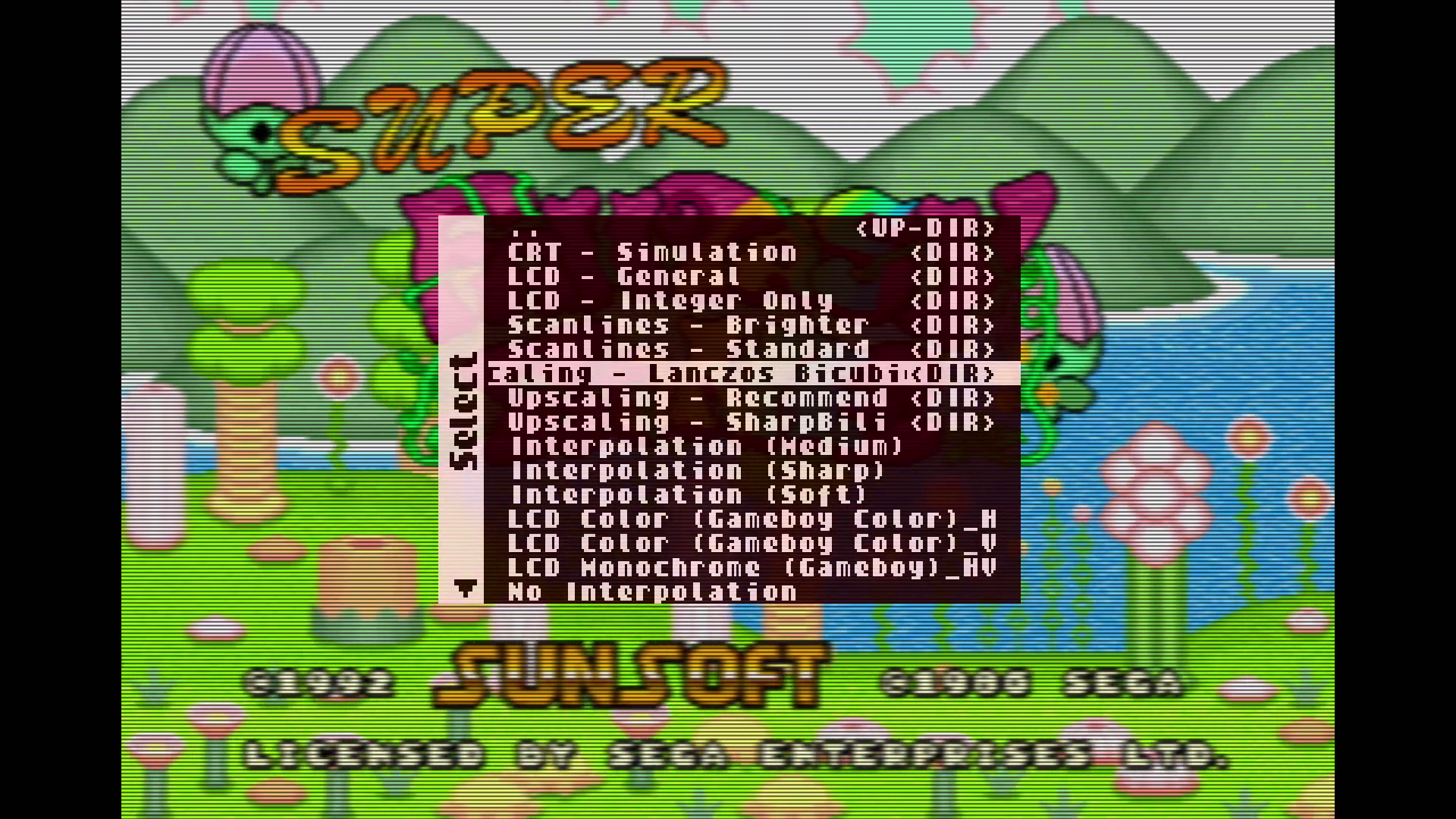
key("Up")
key("Up")
key("Return")
key("Down")
key("Down")
key("Down")
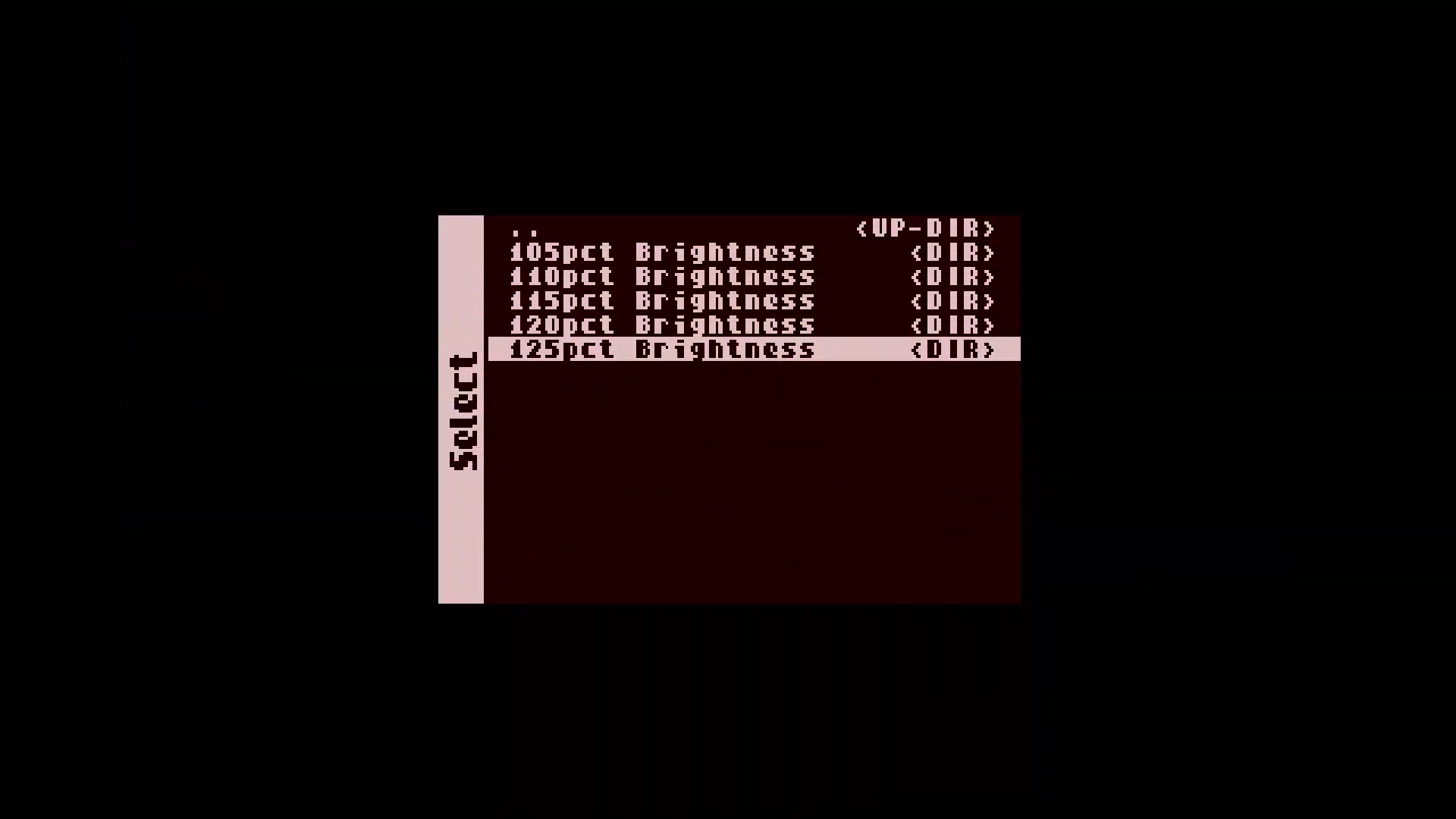
key("Up")
key("Down")
key("Return")
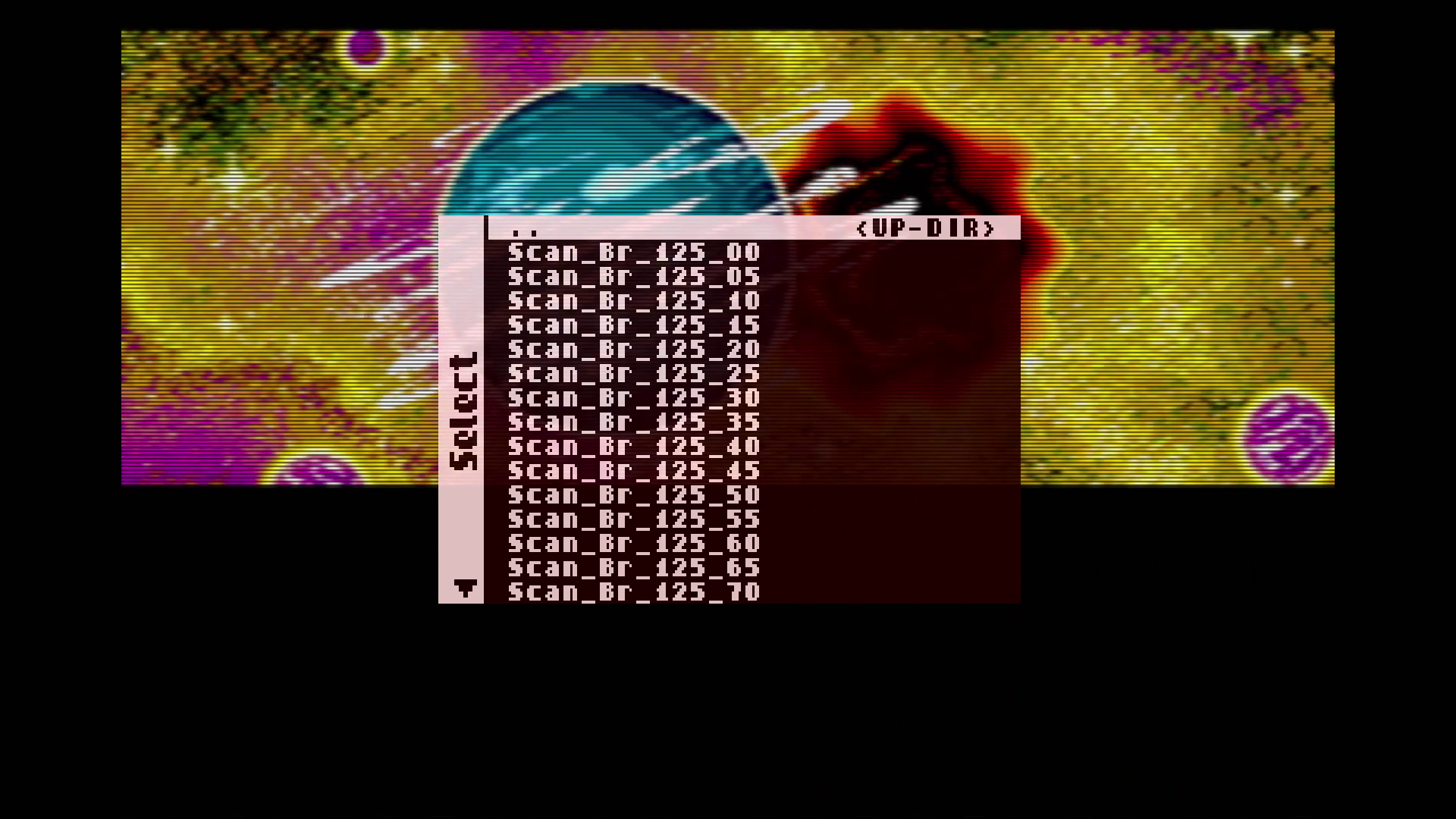
key("Down")
key("Down")
key("Down")
key("Down")
key("Down")
key("Down")
key("Down")
key("Down")
key("Down")
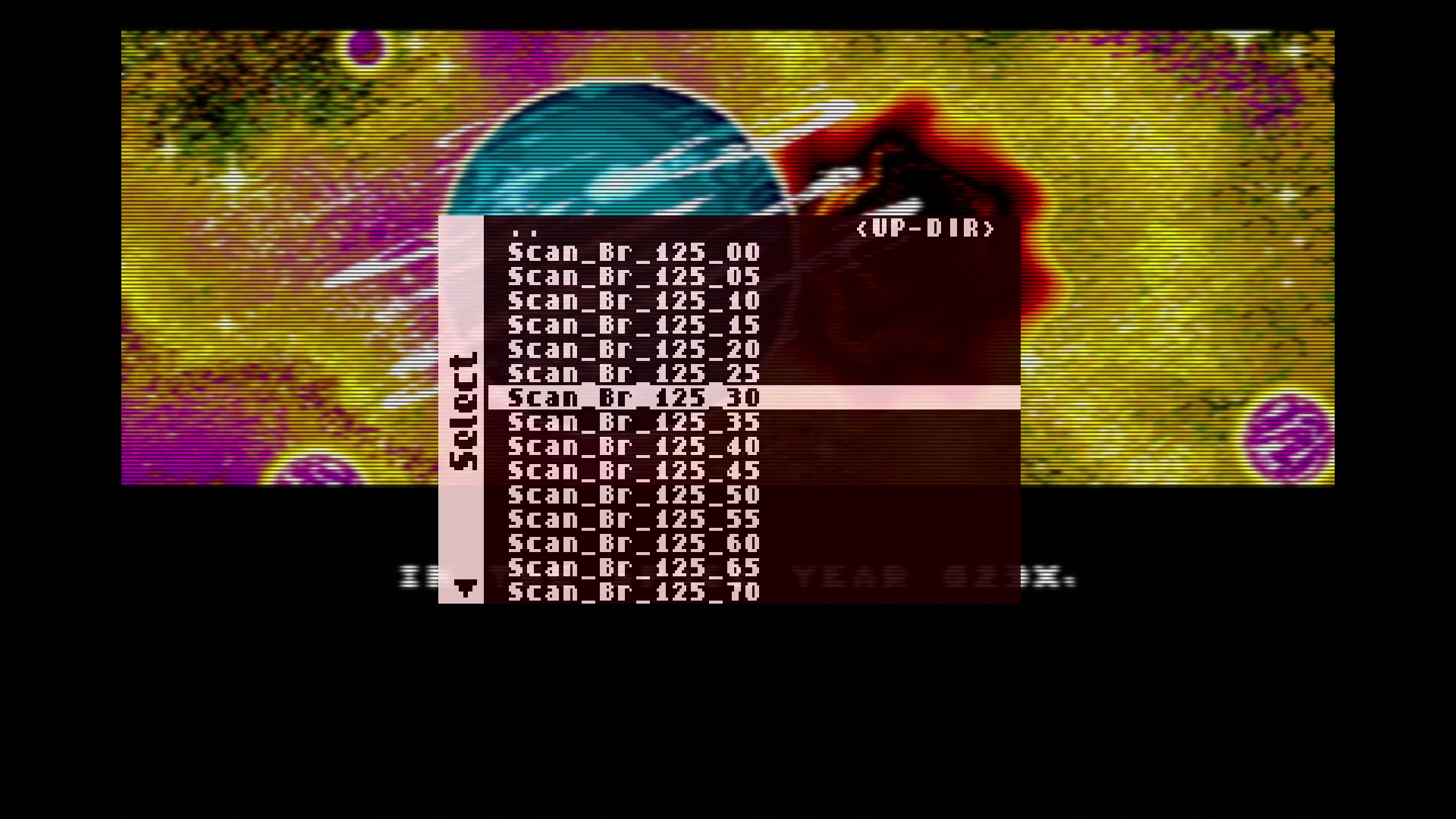
key("Down")
key("Down")
key("Down")
key("Down")
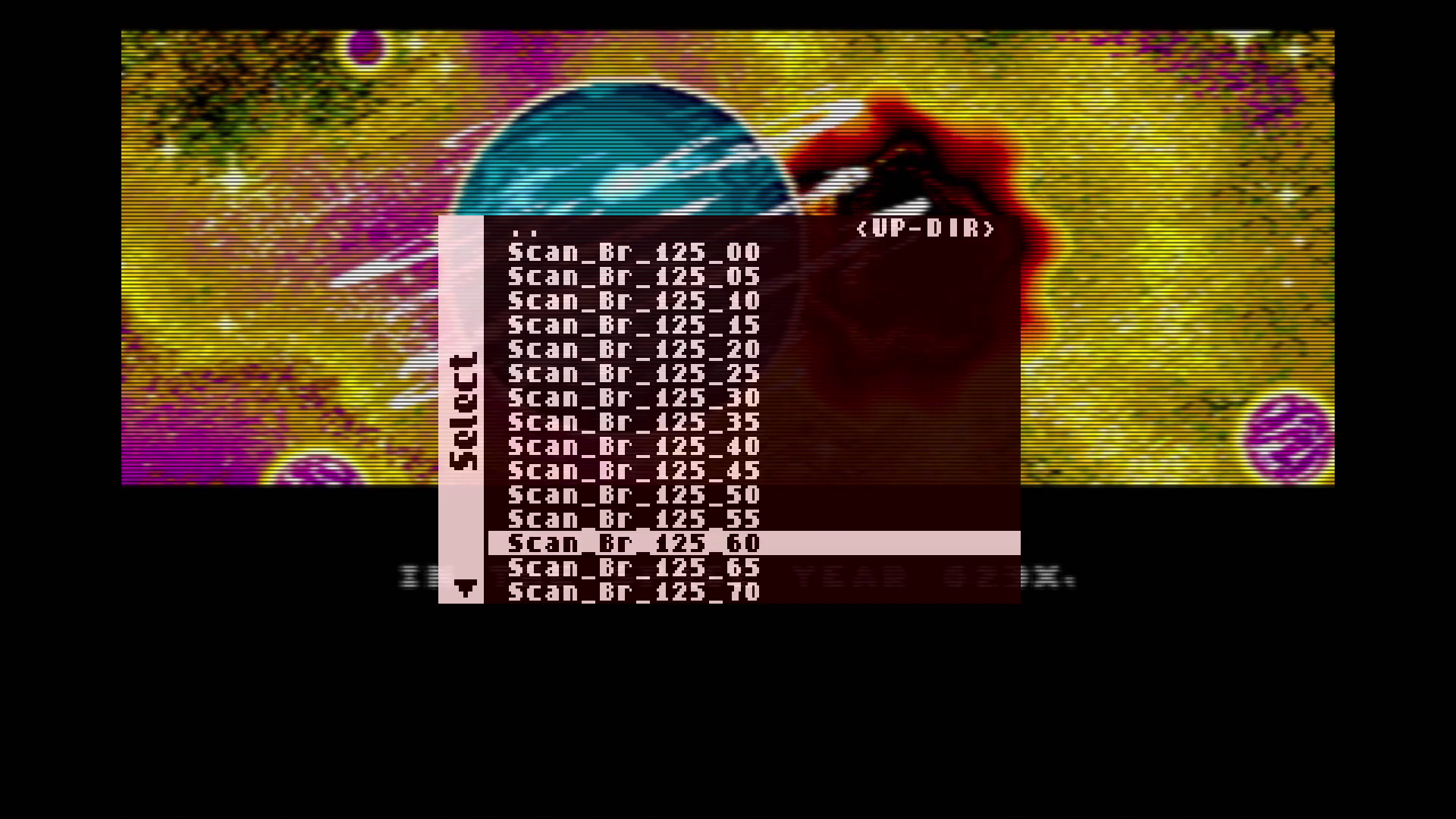
key("Up")
key("Up")
key("Up")
key("Up")
key("Up")
key("Up")
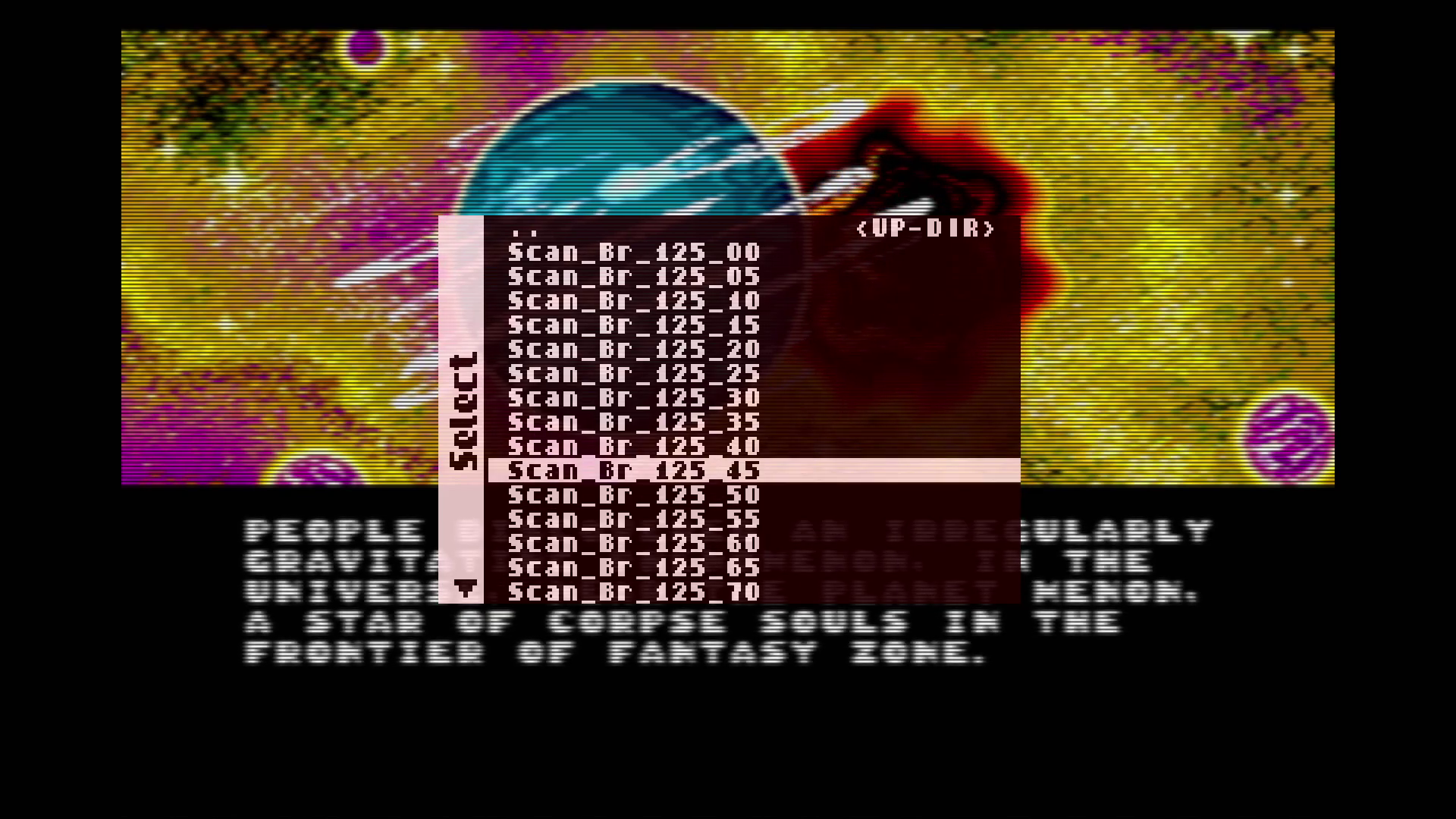
key("Up")
key("Up")
key("Up")
key("Up")
key("Up")
key("Up")
key("Return")
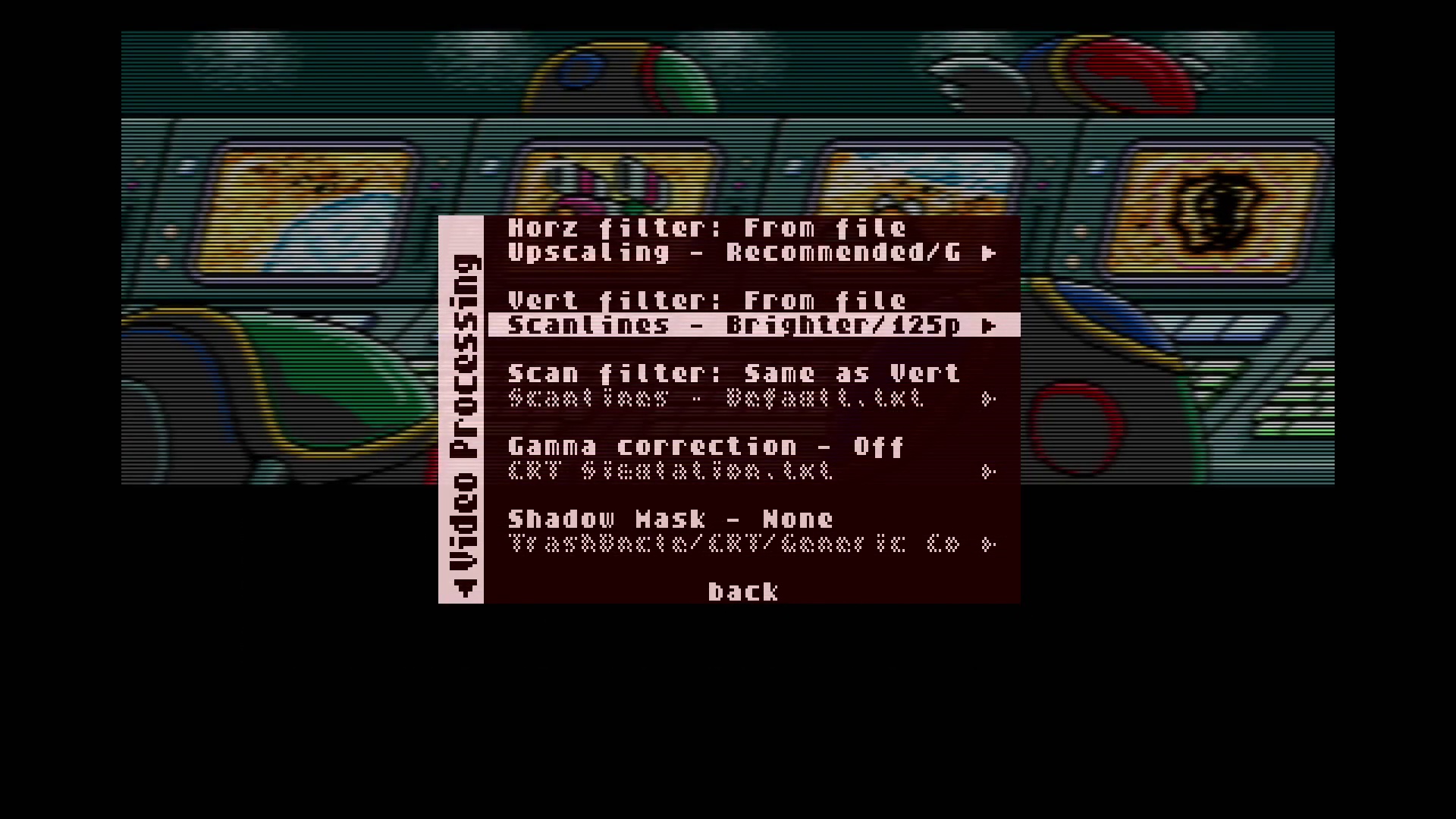
key("Return")
key("Down")
key("Down")
key("Down")
key("Down")
key("Down")
key("Down")
key("Down")
key("Down")
key("Down")
key("Down")
key("Down")
key("Down")
key("Down")
key("Down")
key("Down")
key("Down")
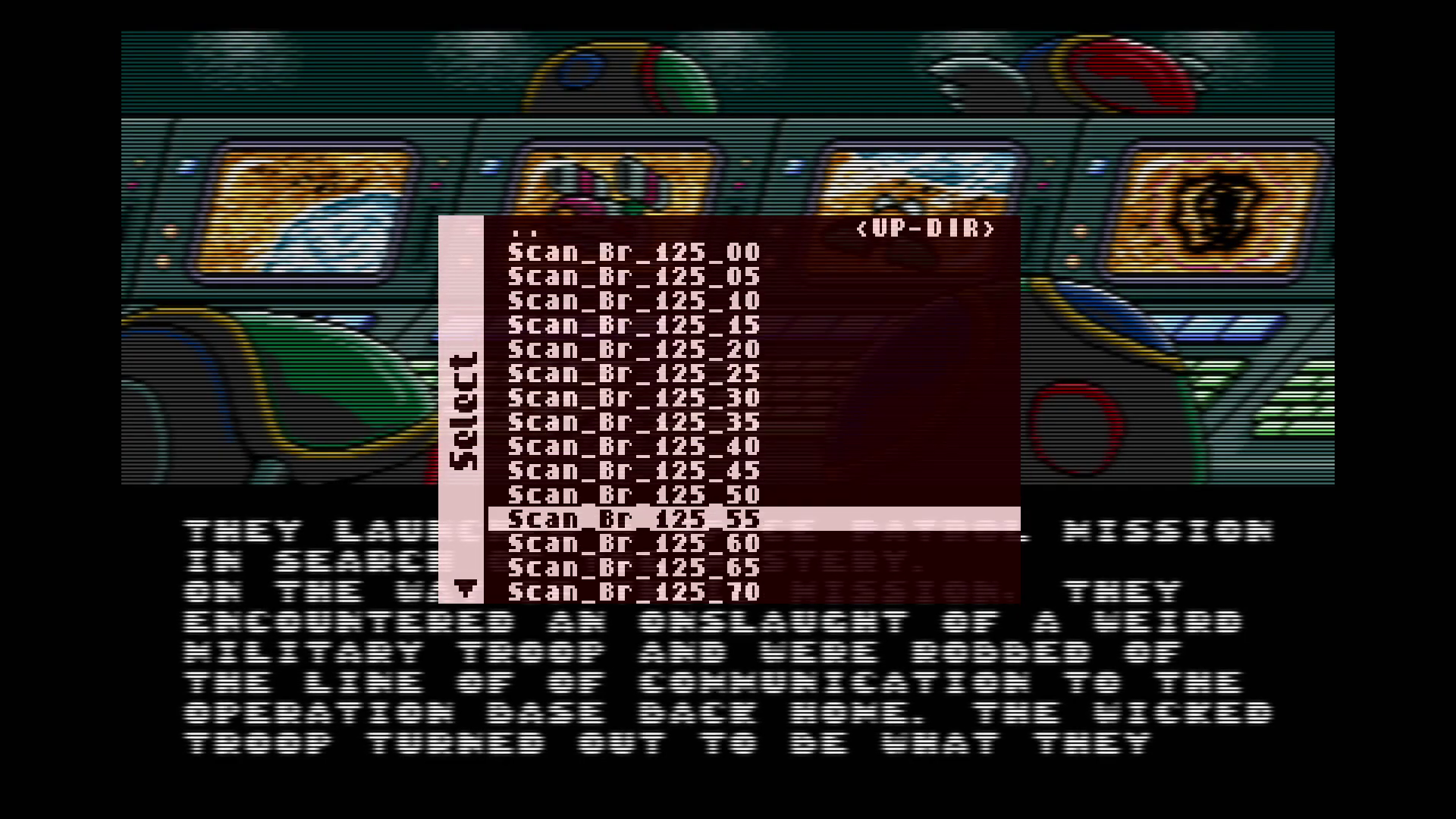
key("Up")
key("Up")
key("Up")
key("Up")
key("Up")
key("Up")
key("Return")
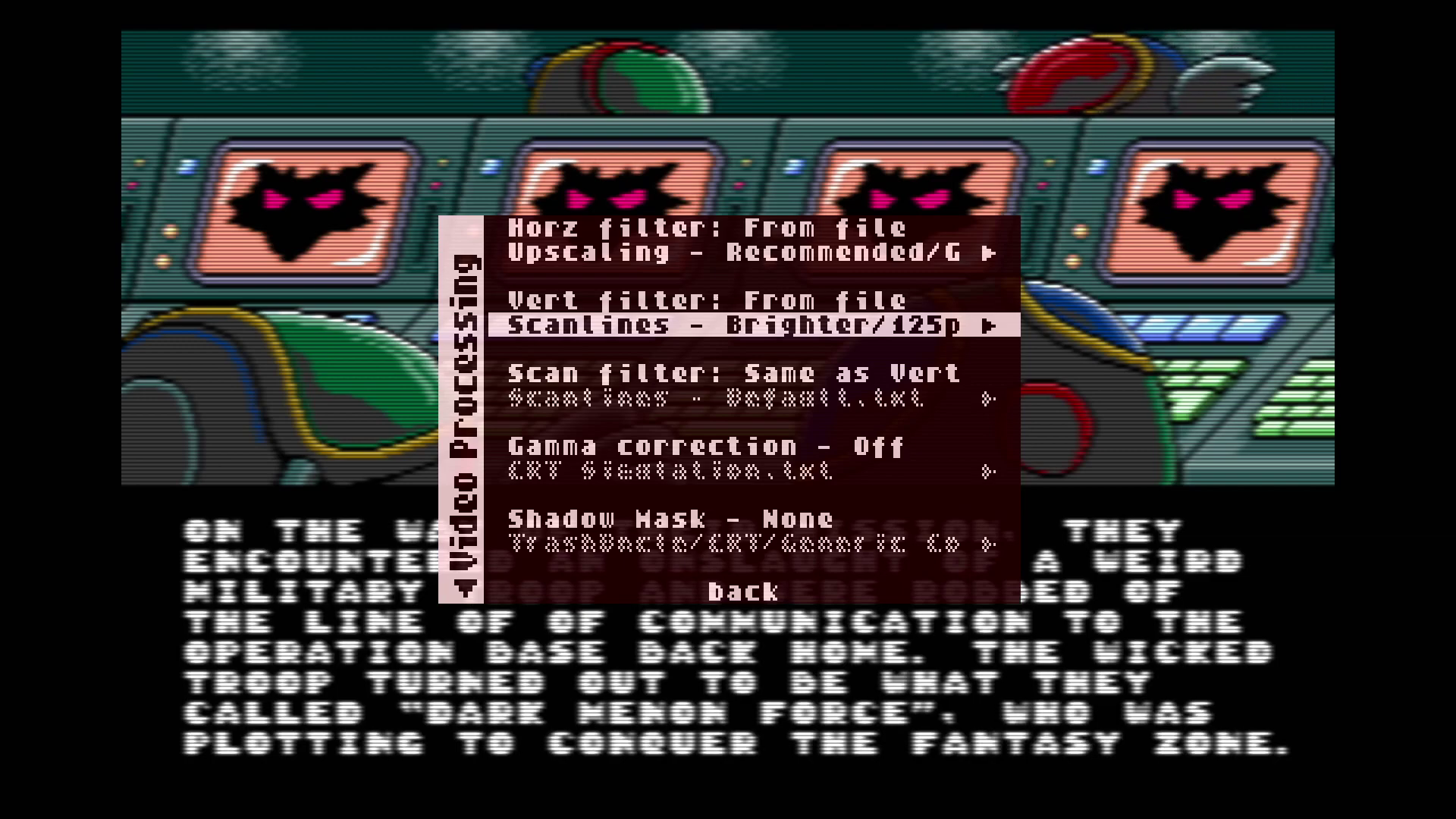
key("Down")
key("Escape")
key("Escape")
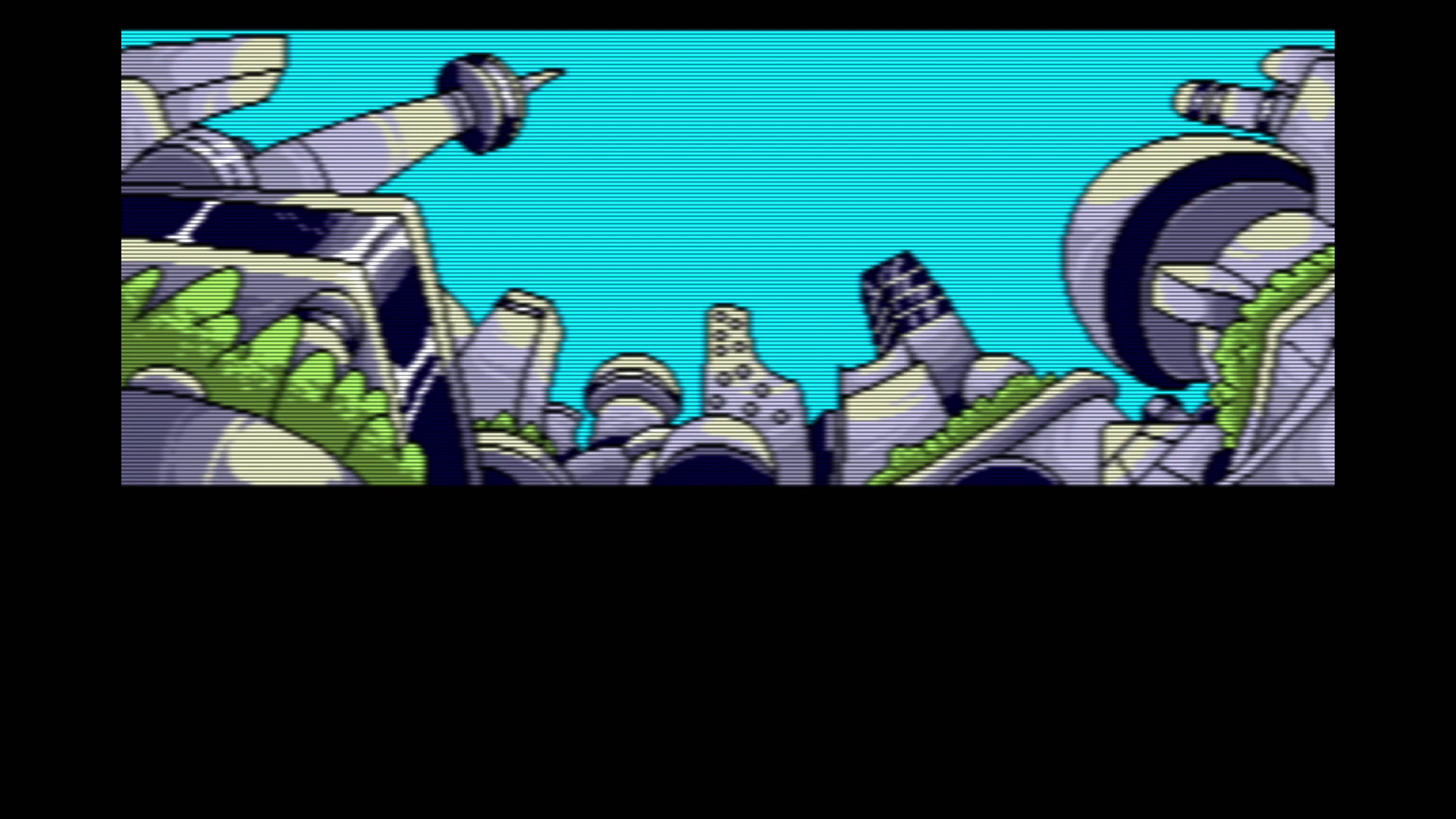
Skip the game intro and open Video processing from the System settings page
key("Return")
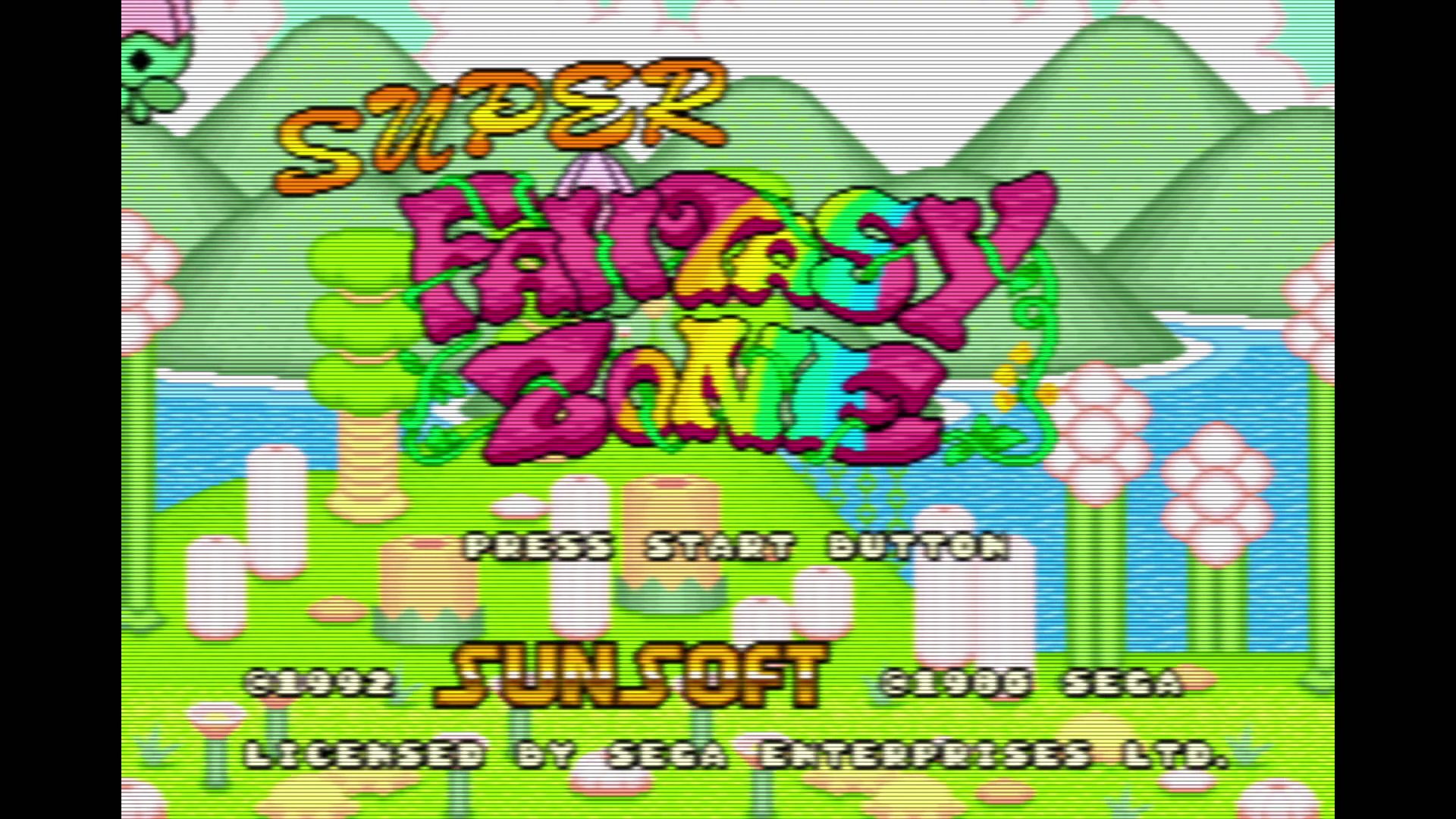
key("Escape")
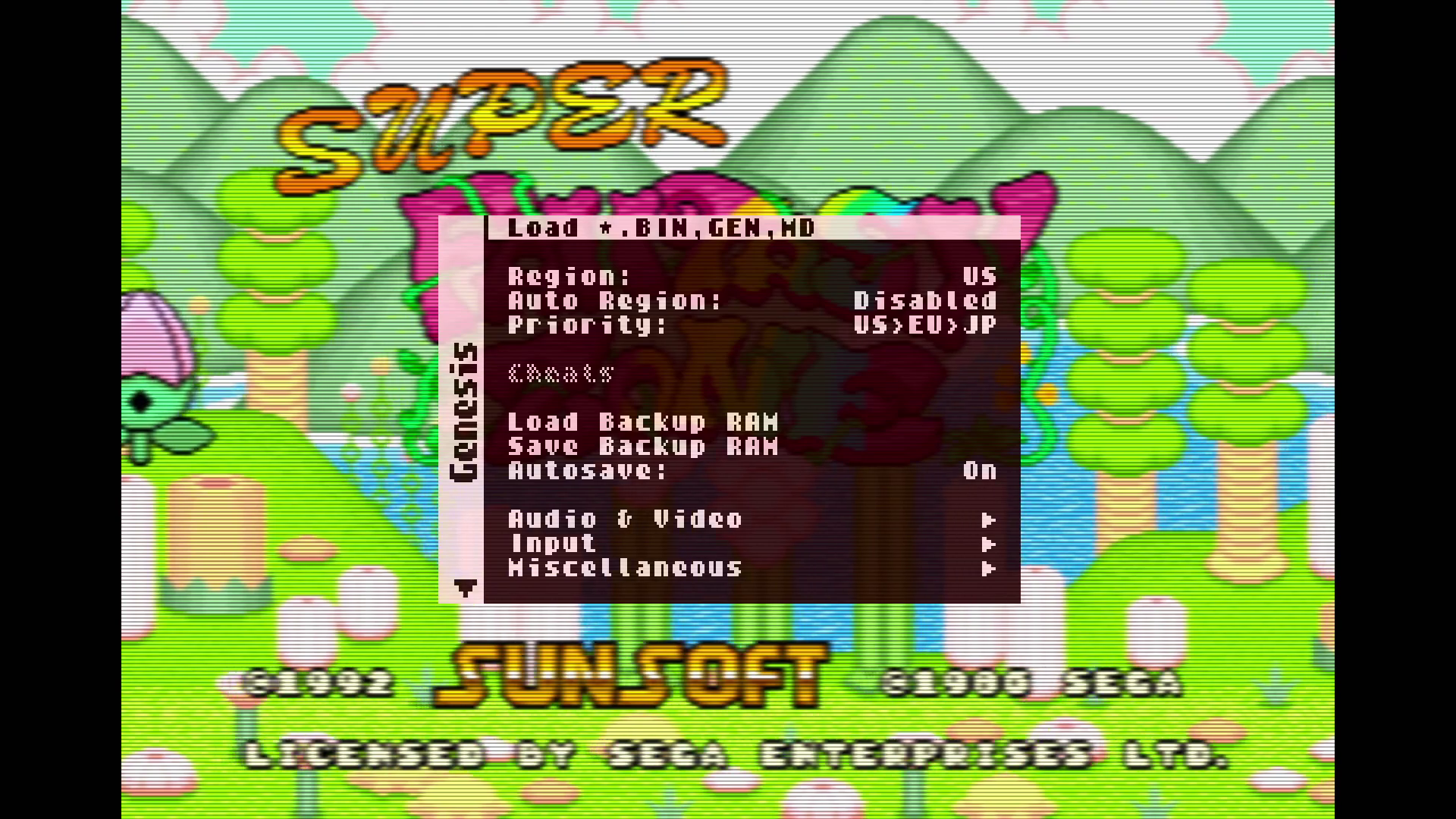
key("Right")
key("Down")
key("Down")
key("Down")
key("Down")
key("Down")
key("Up")
key("Return")
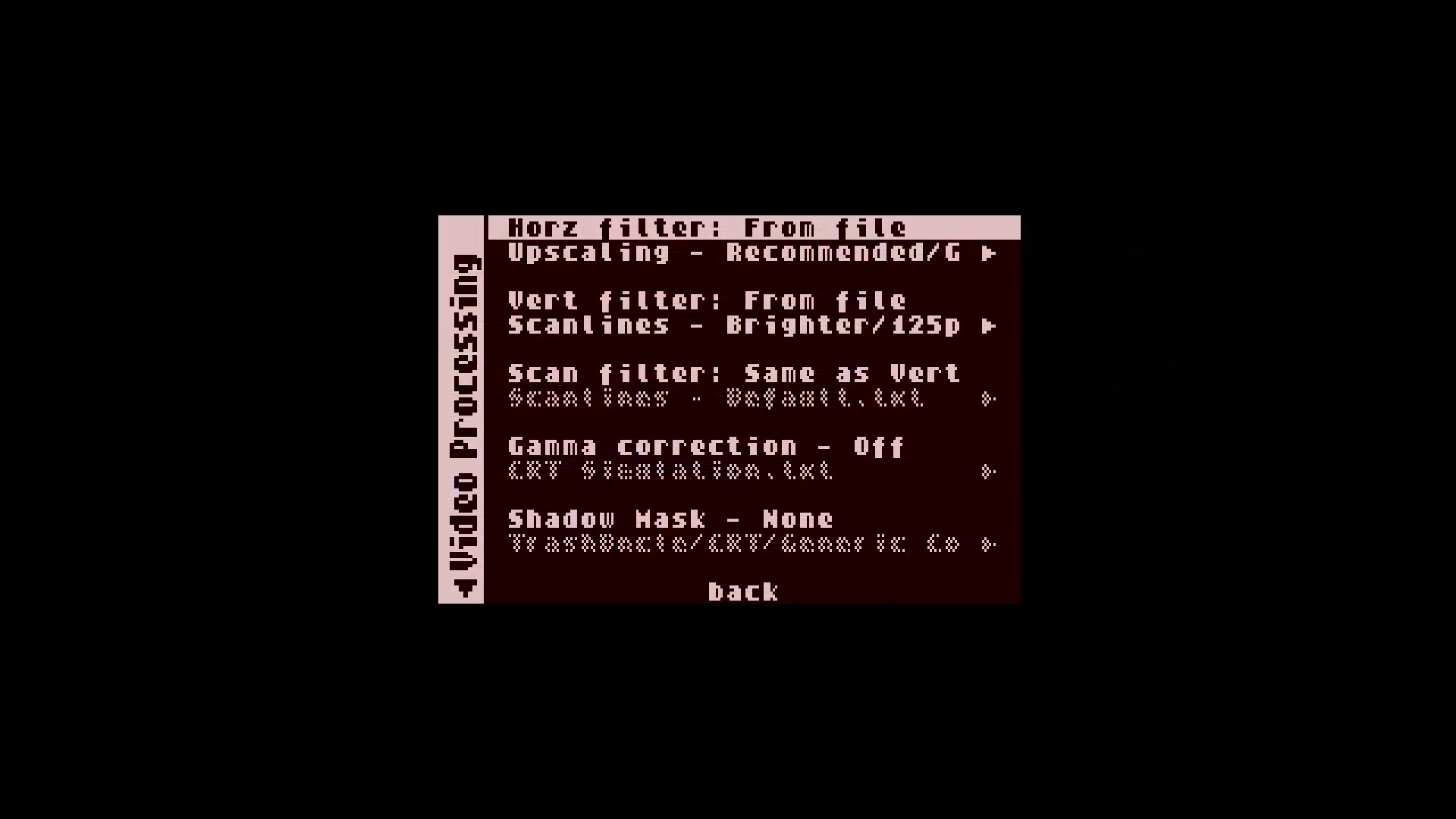
Set the horizontal filter to LCD - General/LCD_Effect_Blur_03_HV
key("Down")
key("Return")
key("BackSpace")
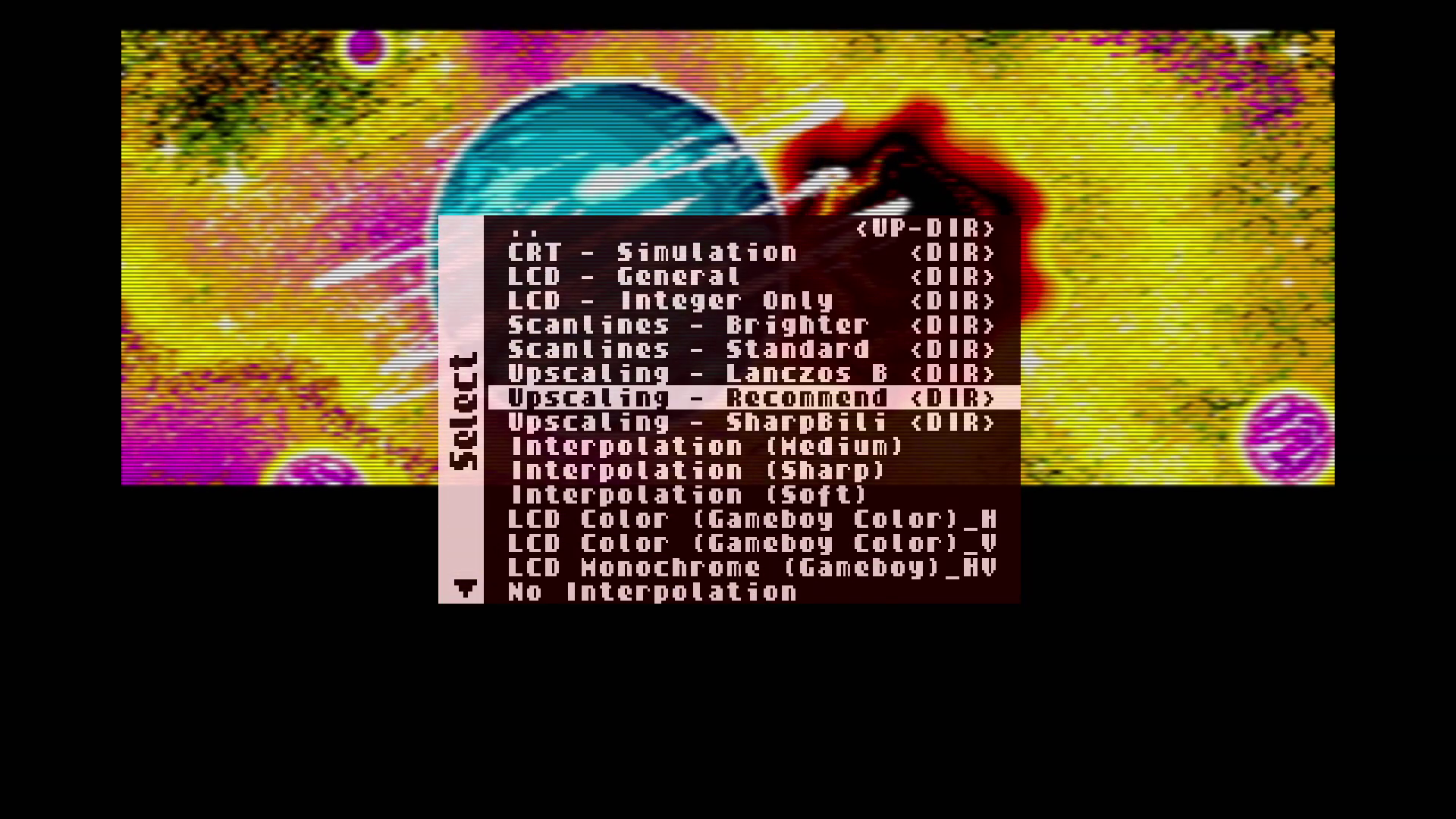
key("Up")
key("Up")
key("Up")
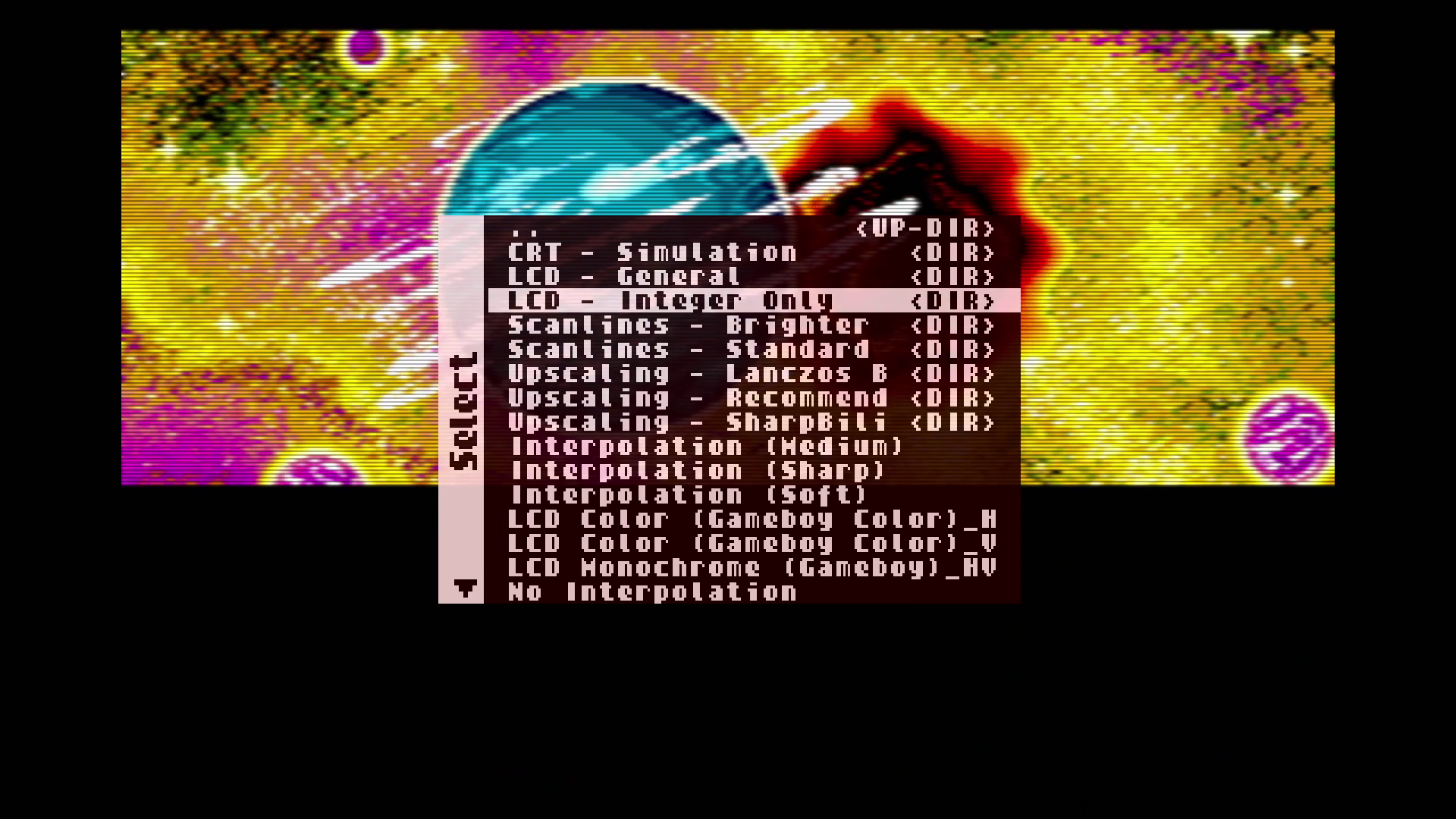
key("Return")
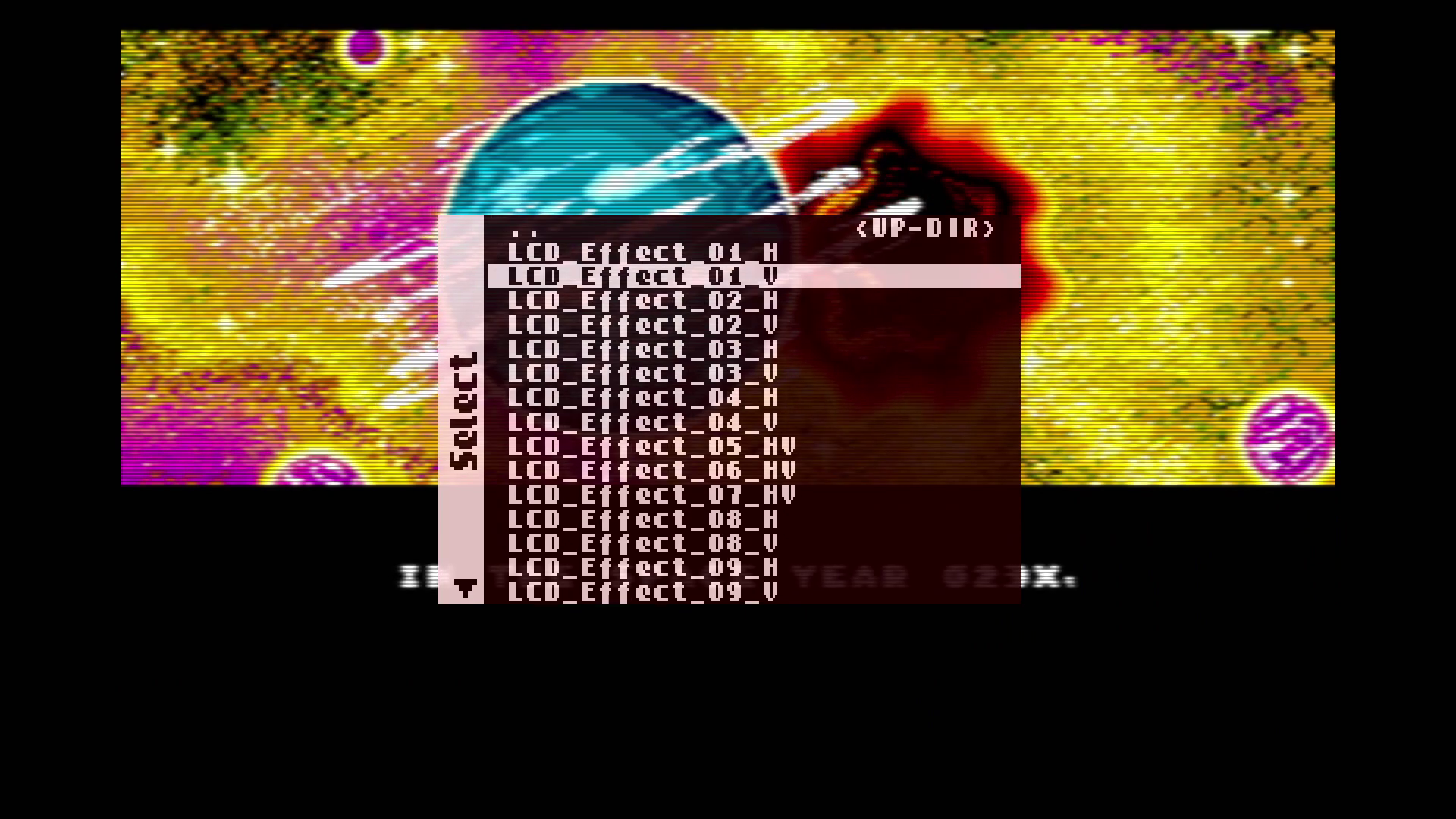
key("Down")
key("Down")
key("Down")
key("Down")
key("Down")
key("Down")
key("Down")
key("Down")
key("Down")
key("Down")
key("Down")
key("Down")
key("Down")
key("Down")
key("Down")
key("Down")
key("Down")
key("Down")
key("Down")
key("Down")
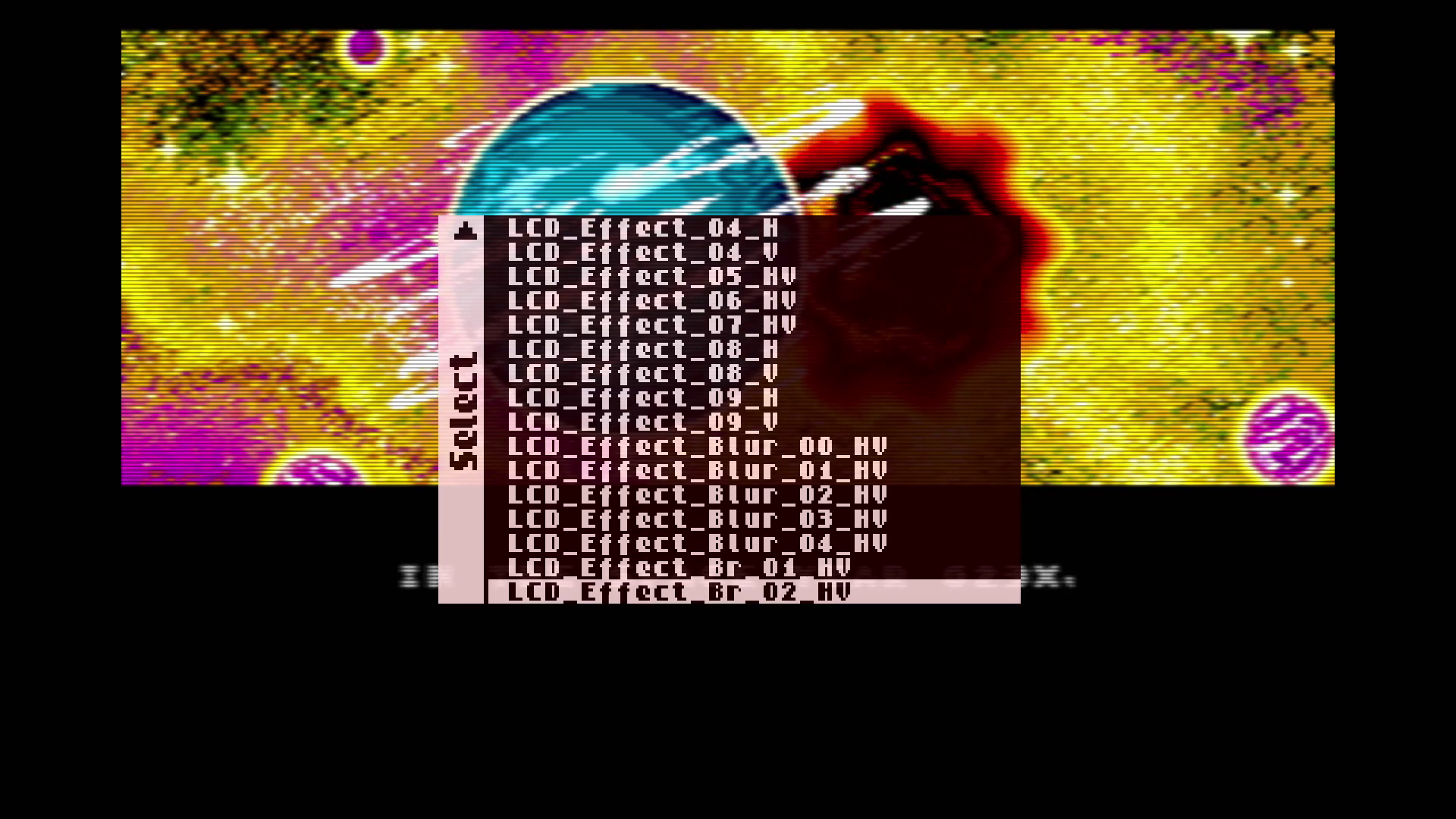
key("Down")
key("Up")
key("Up")
key("Up")
key("Up")
key("Up")
key("Up")
key("Up")
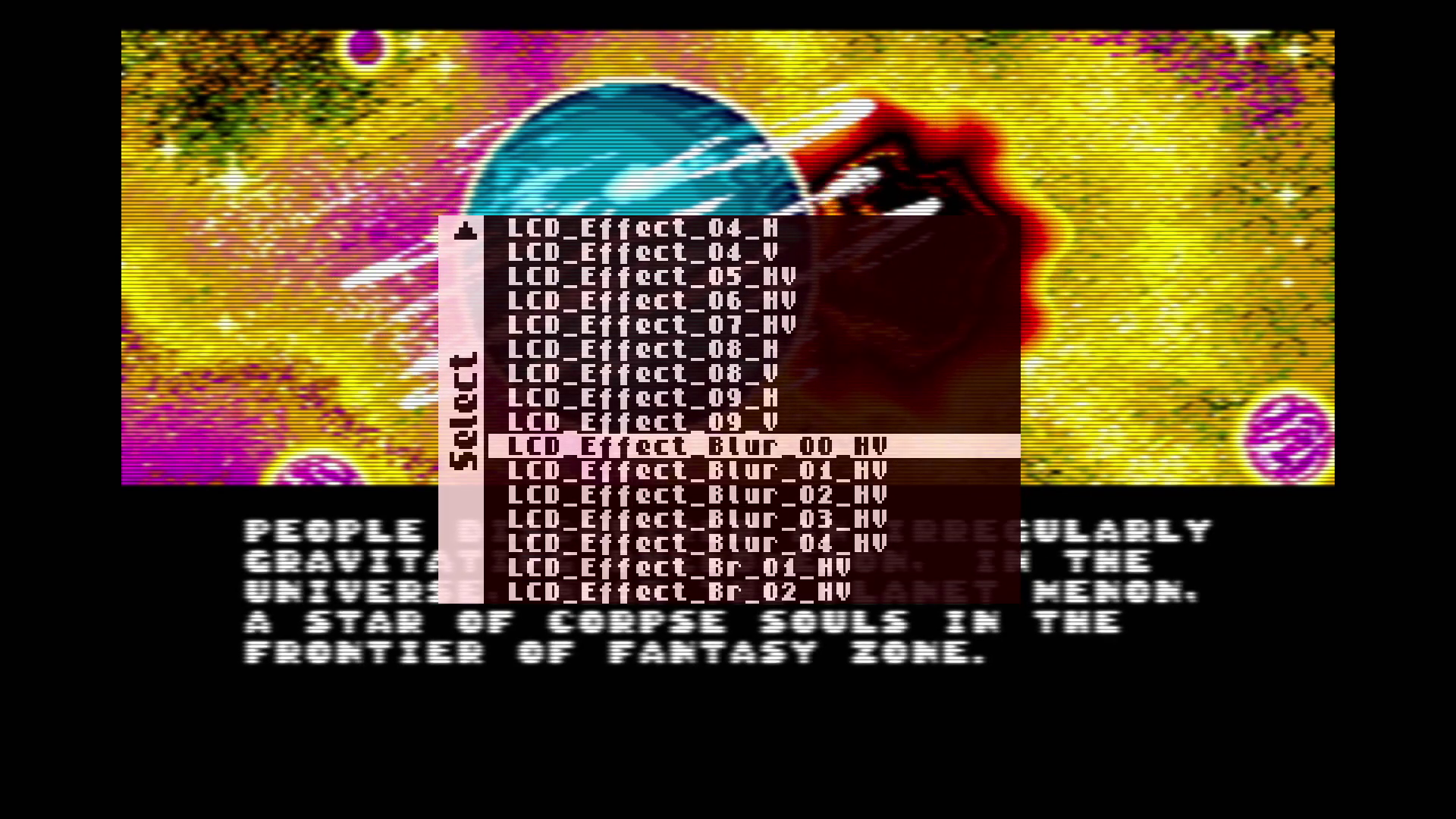
key("Down")
key("Down")
key("Down")
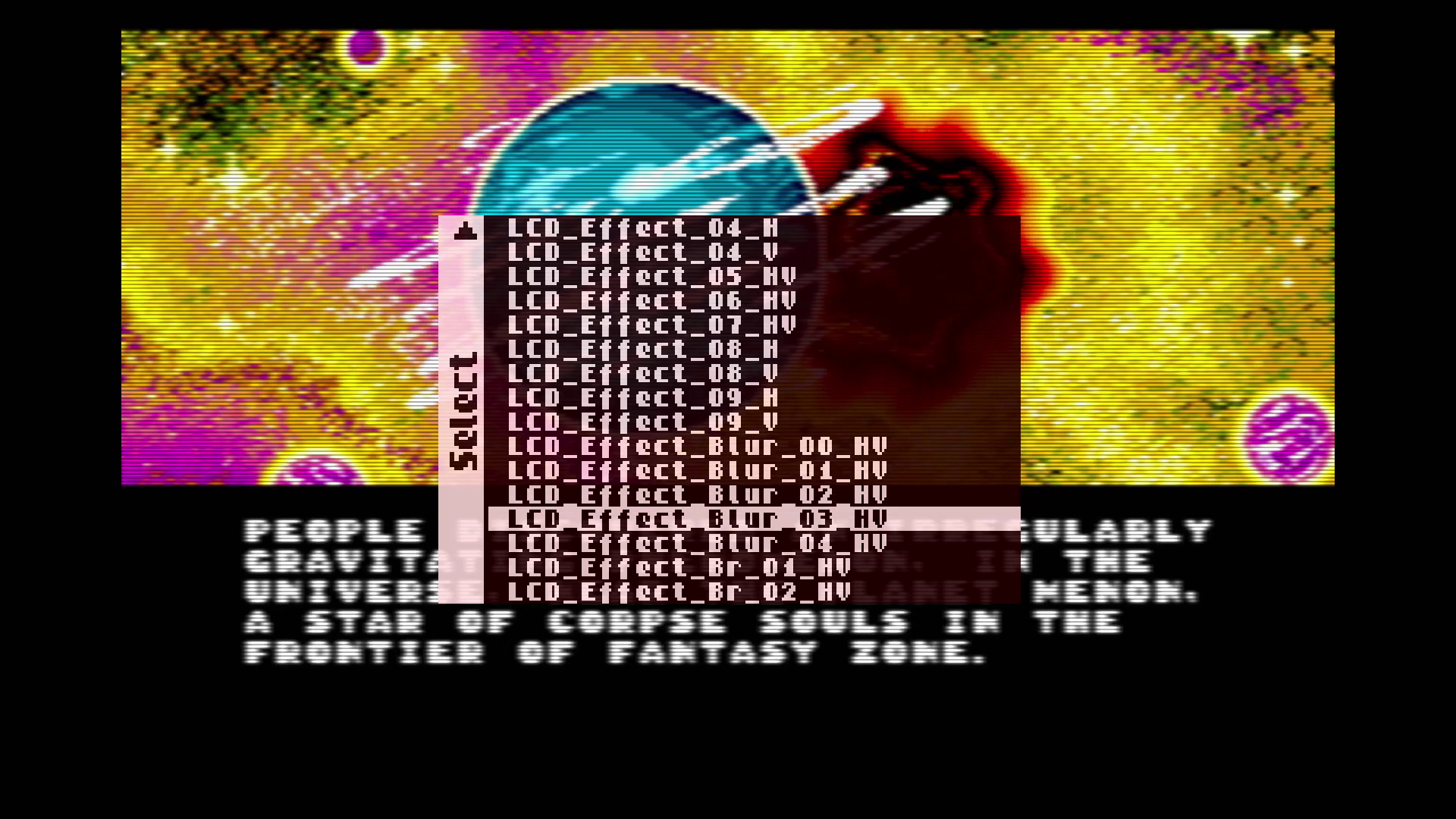
key("Return")
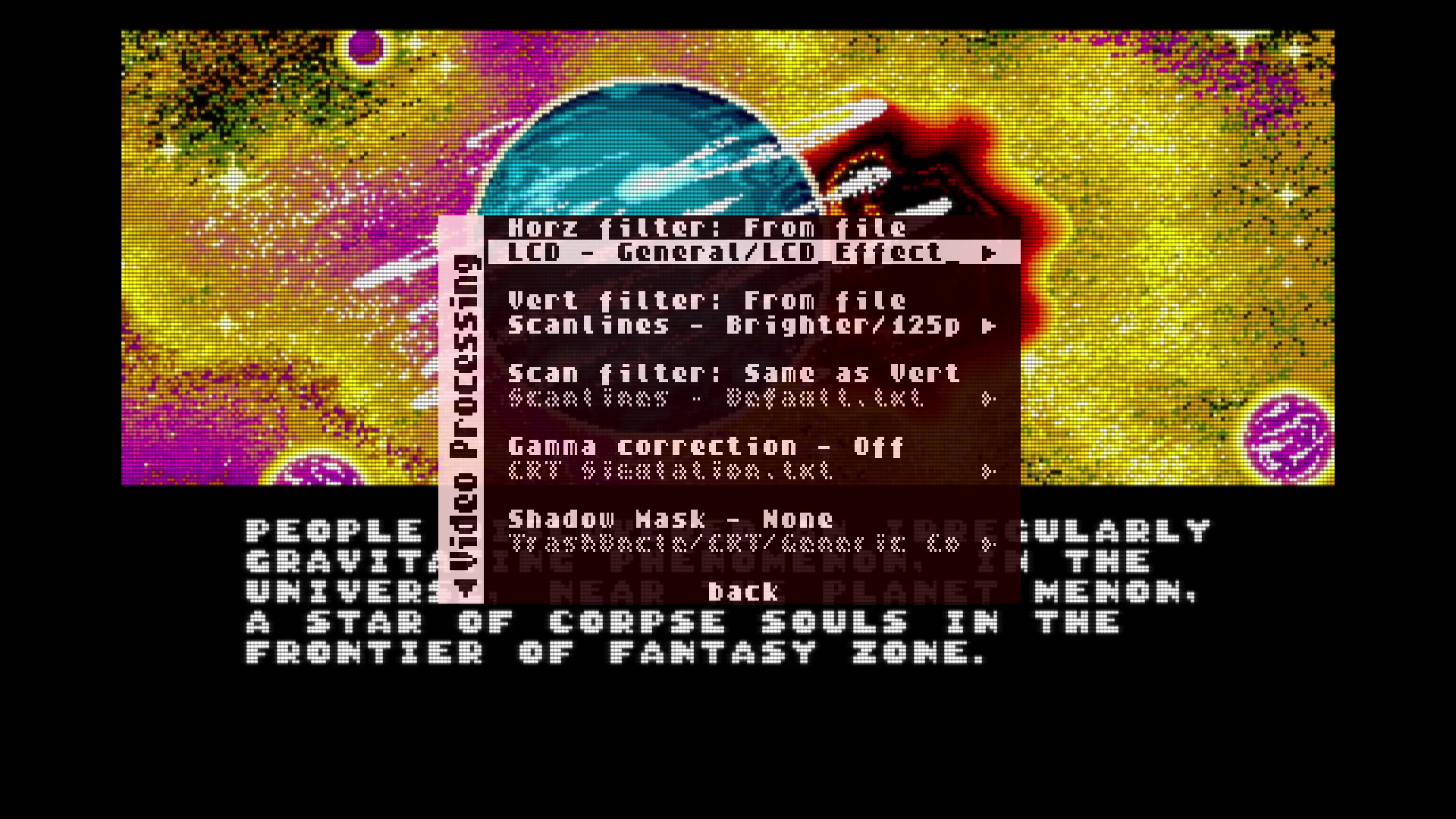
Set the vertical filter to LCD - General/LCD_Effect_Blur_03_HV as well
key("Down")
key("Down")
key("Return")
key("Page_Up")
key("Return")
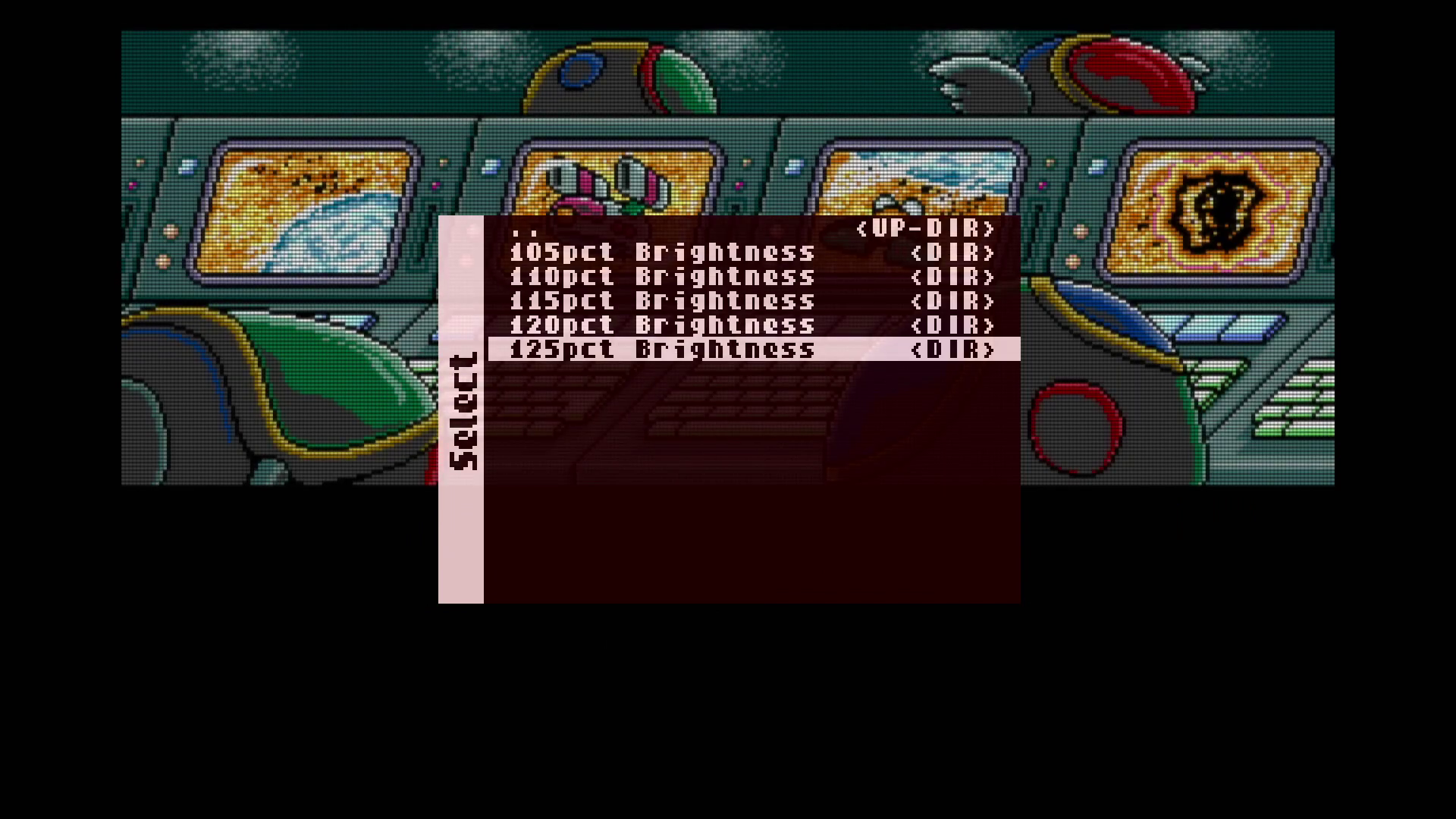
key("Page_Up")
key("Return")
key("Up")
key("Up")
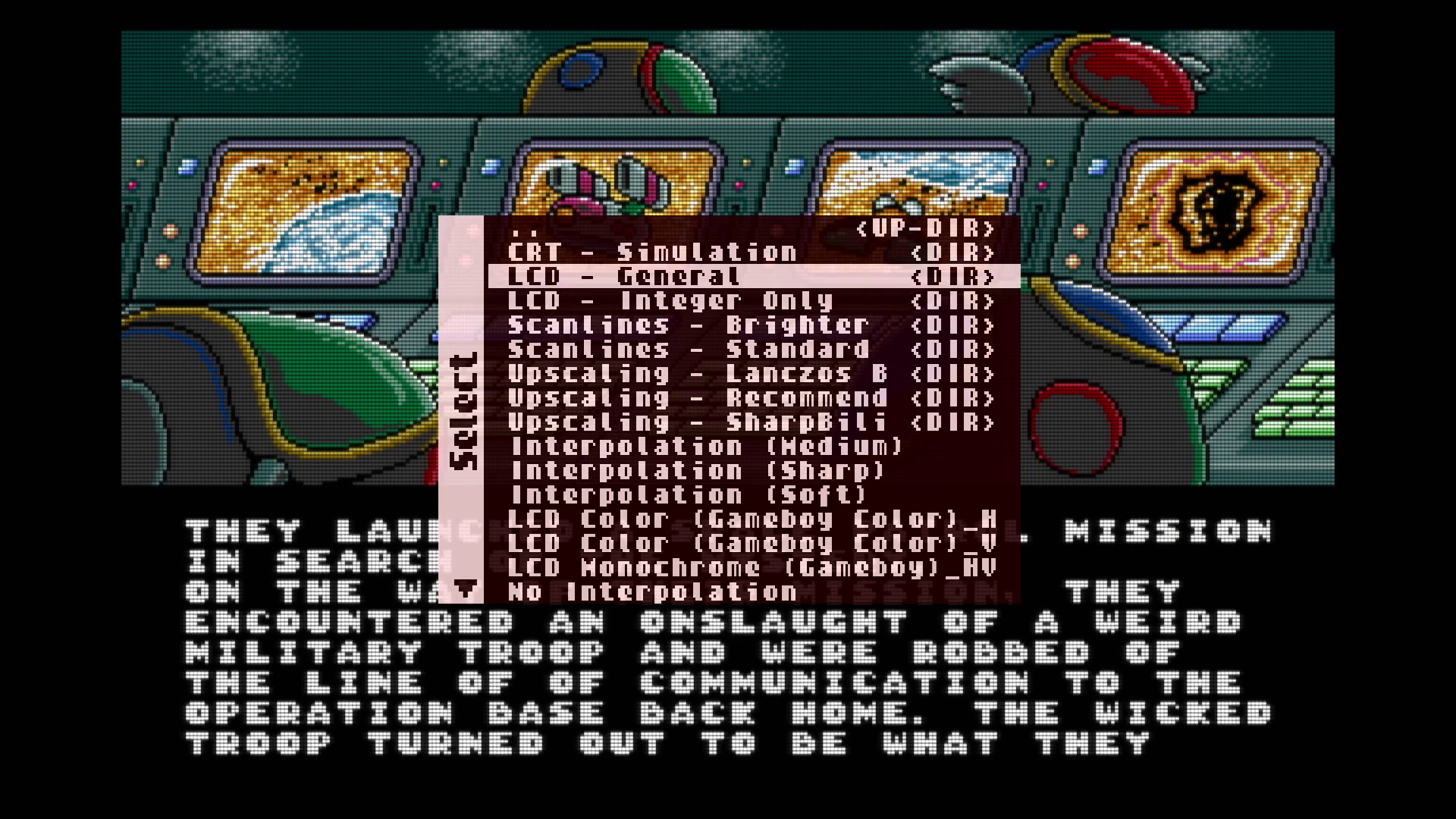
key("Return")
key("Down")
key("Down")
key("Down")
key("Down")
key("Down")
key("Down")
key("Down")
key("Down")
key("Down")
key("Down")
key("Down")
key("Down")
key("Down")
key("Down")
key("Down")
key("Down")
key("Down")
key("Down")
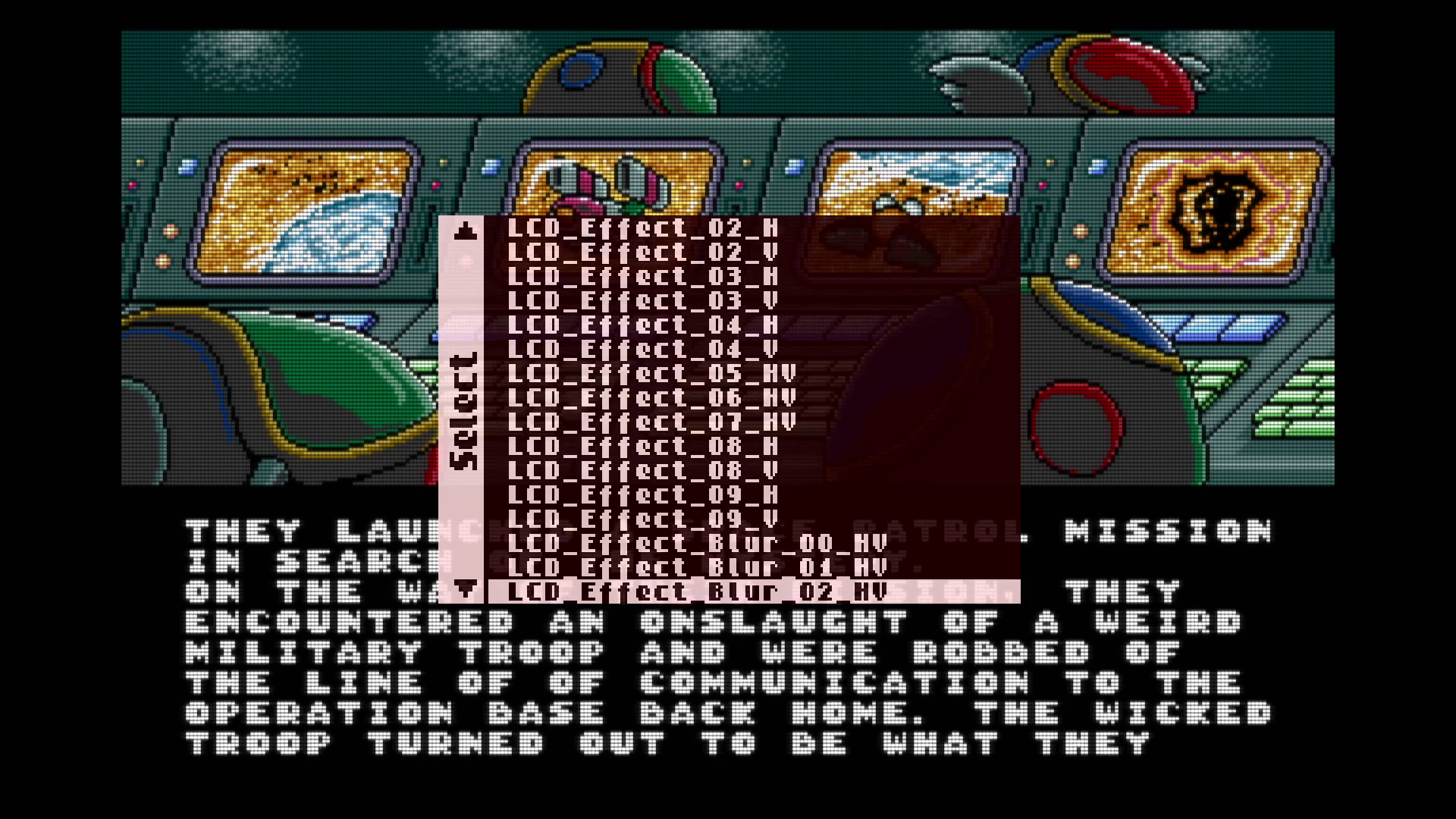
key("Down")
key("Down")
key("Down")
key("Up")
key("Return")
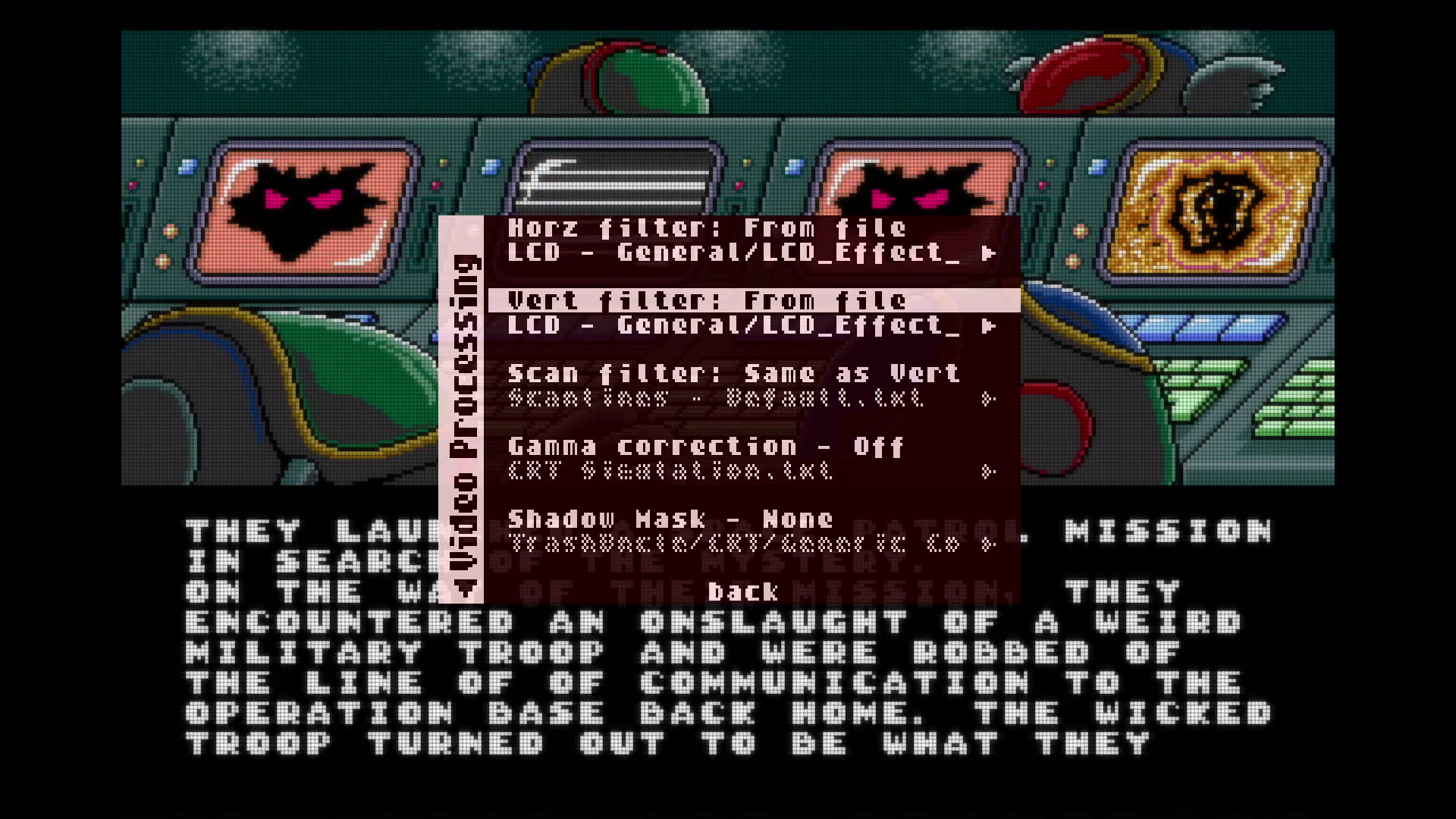
Recheck the vertical filter list, keeping the blur effect selected
key("Return")
key("Return")
key("Down")
key("Up")
key("Return")
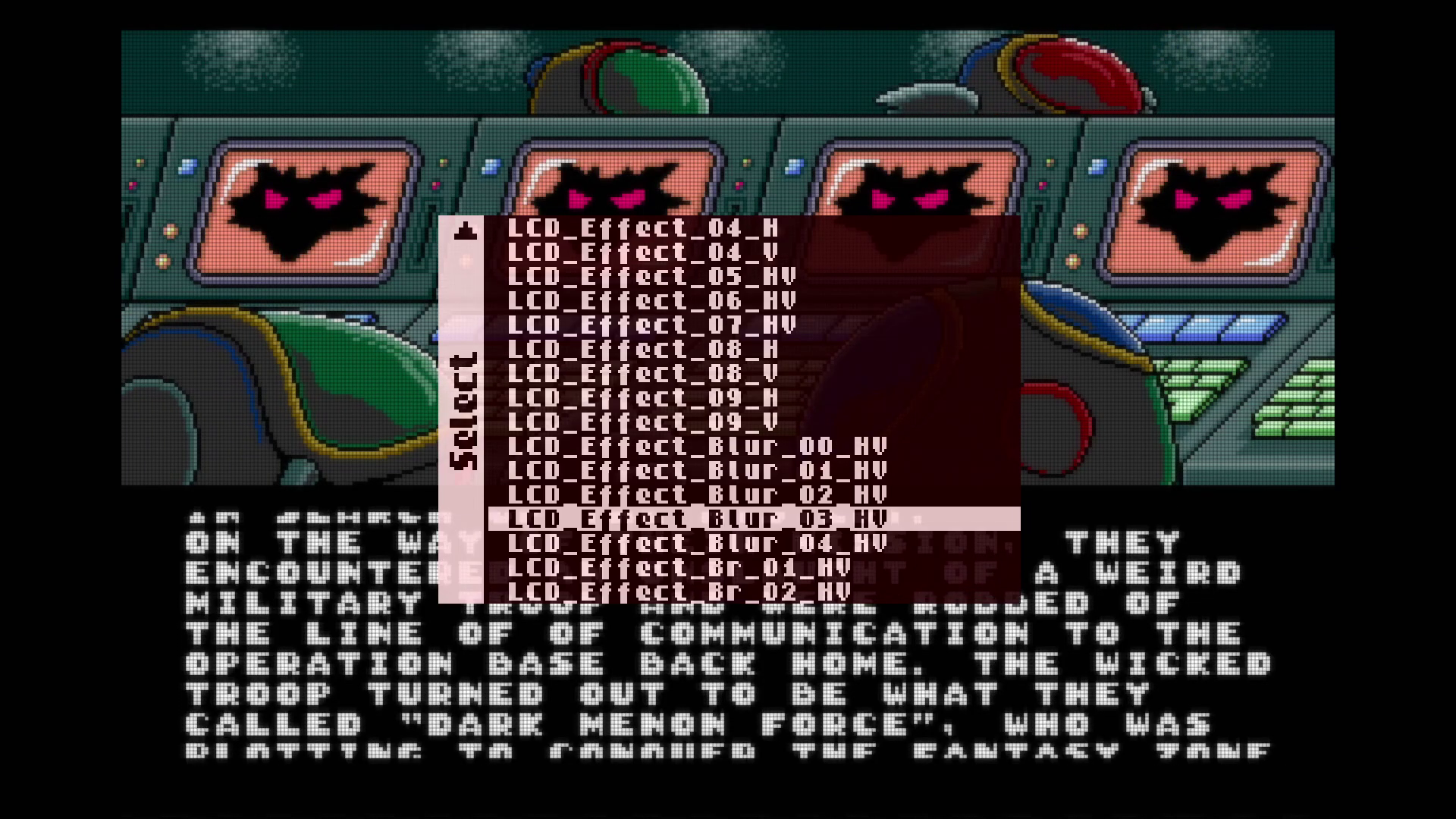
key("Return")
Exit and reopen the OSD, then review the LCD filter rows in Video processing
key("Escape")
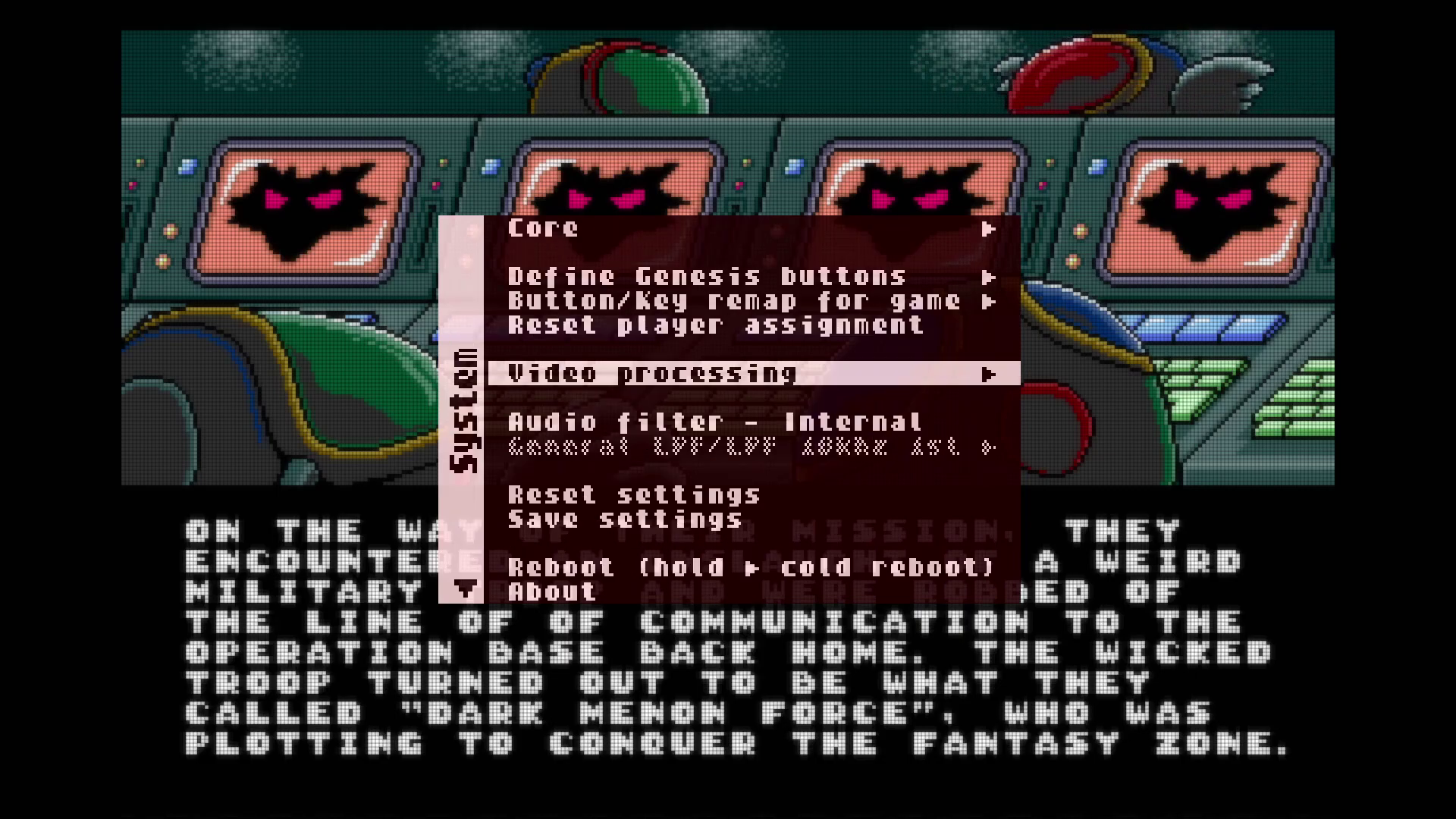
key("Escape")
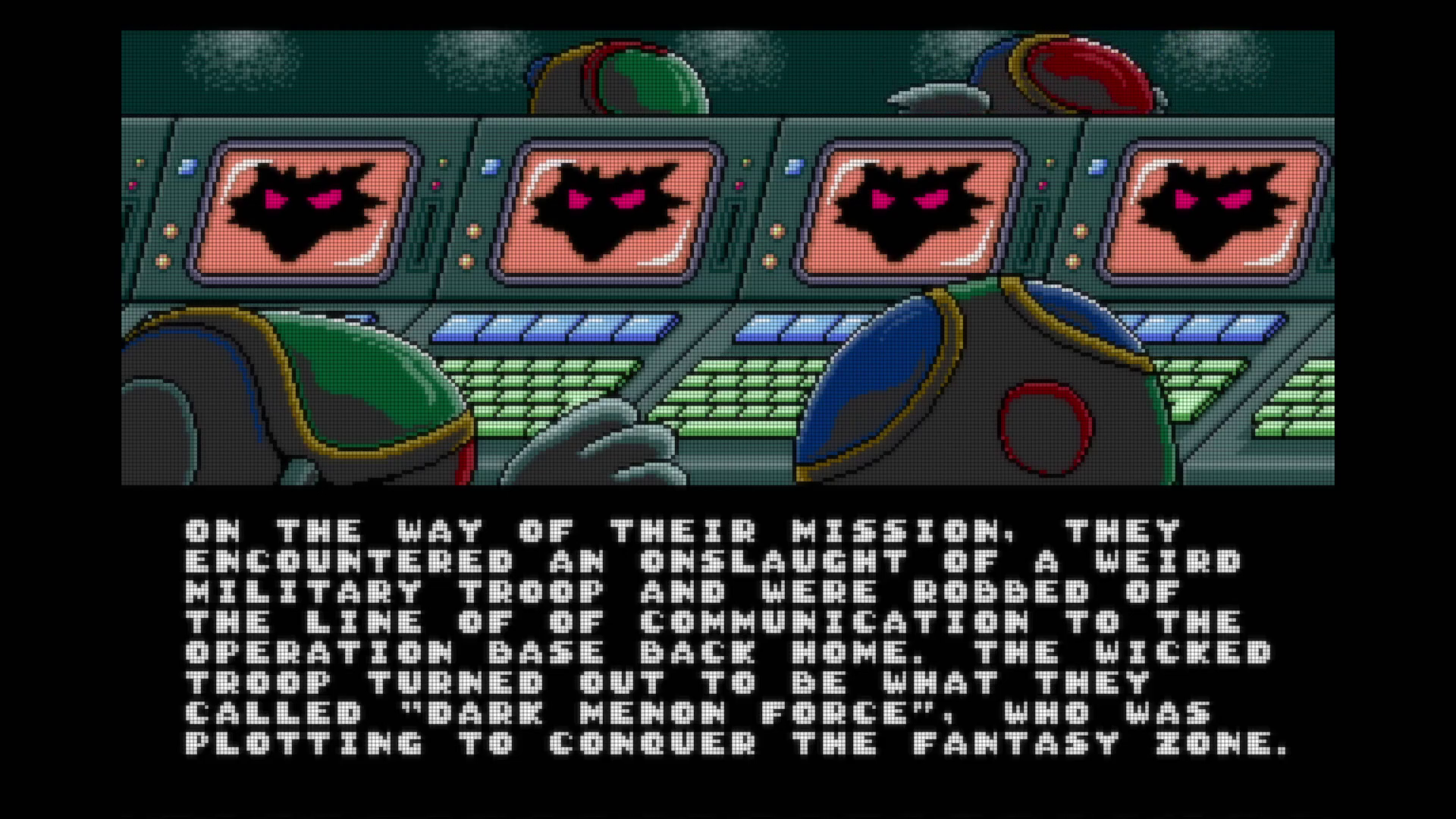
key("F12")
key("Right")
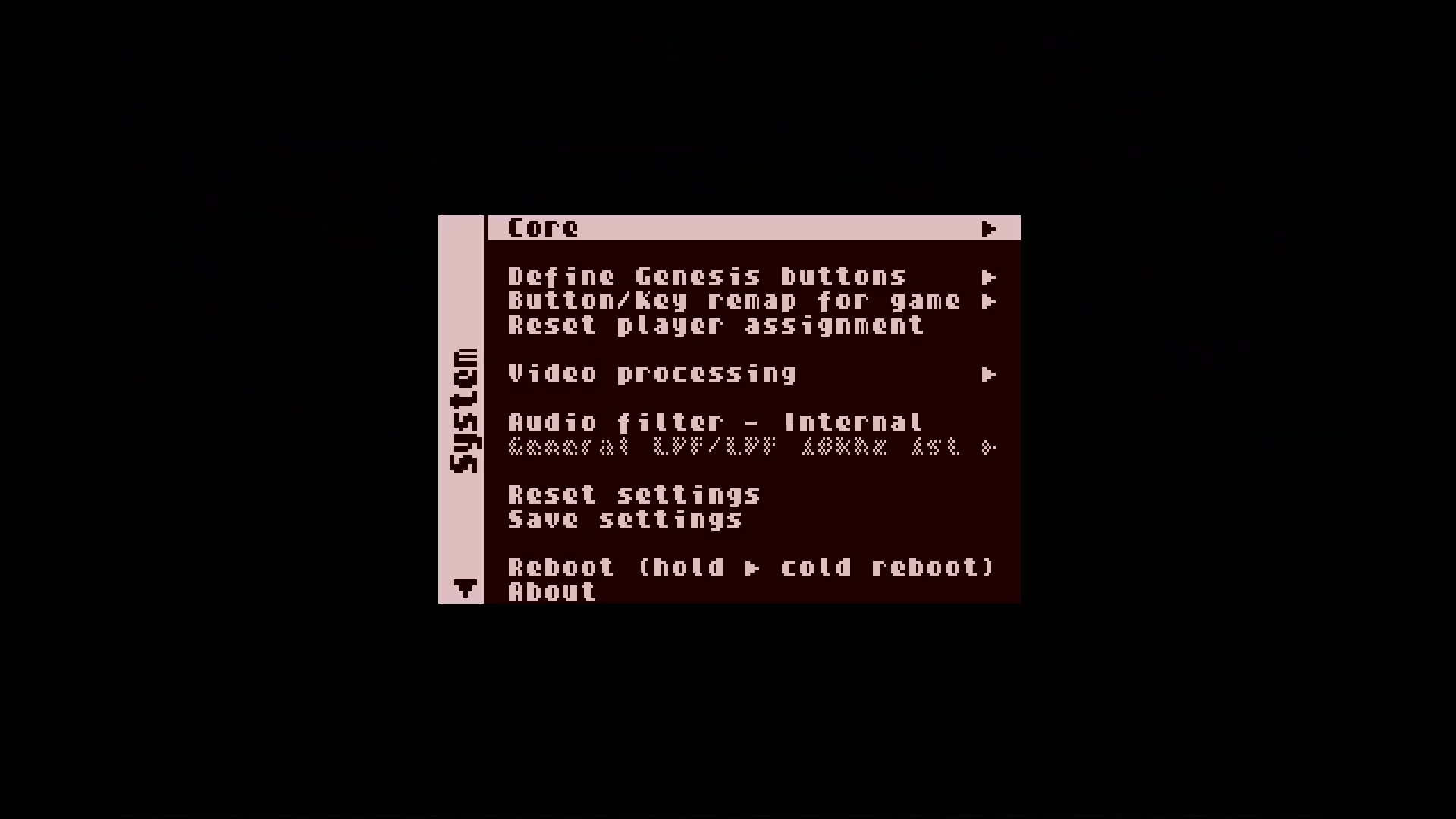
key("Down")
key("Down")
key("Down")
key("Down")
key("Return")
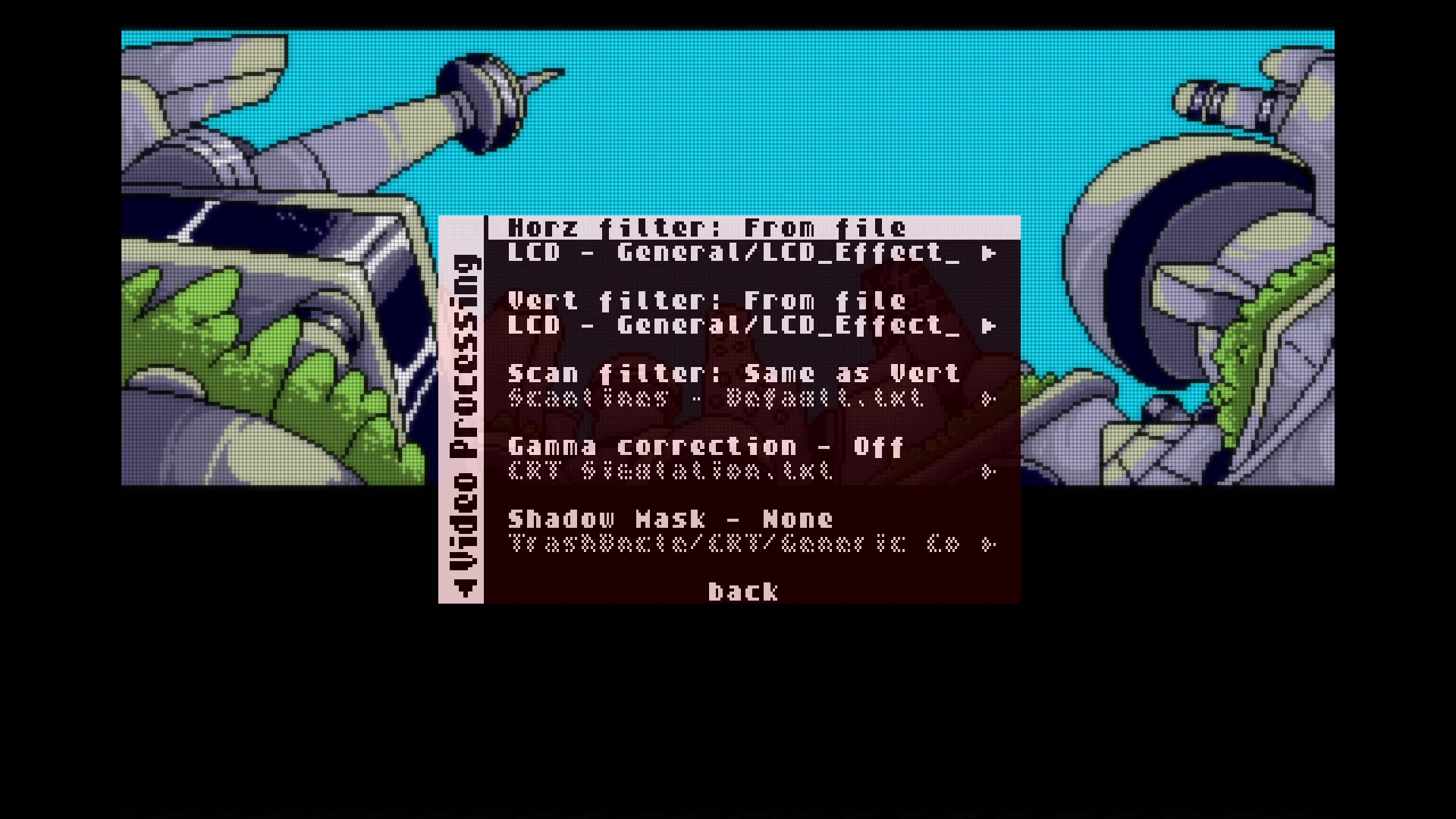
key("Down")
key("Down")
key("Down")
key("Down")
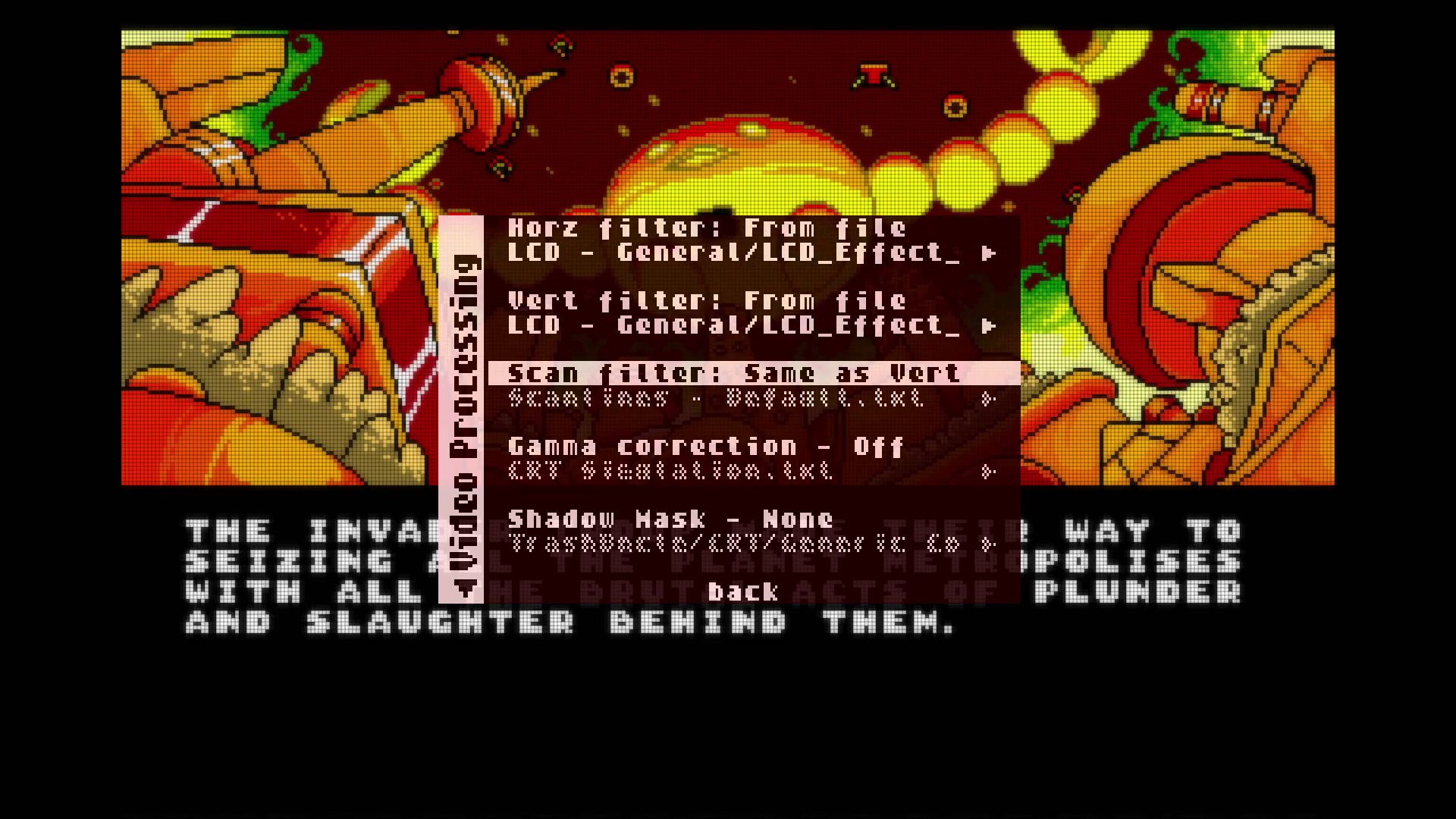
Leave Video processing and switch from System settings to the Genesis core options page
key("Left")
key("Up")
key("Up")
key("Up")
key("Up")
key("Down")
key("Down")
key("Down")
key("Down")
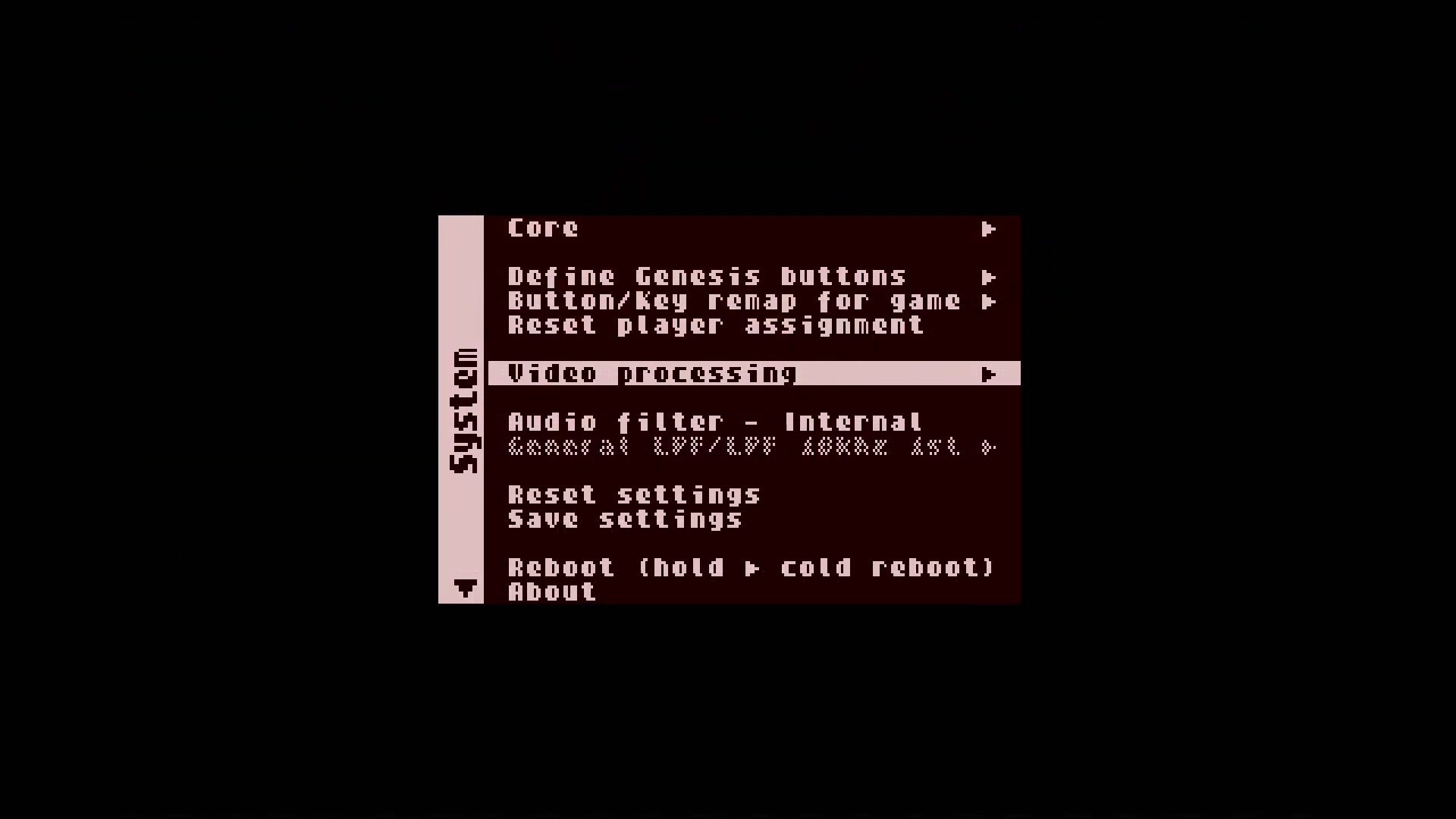
key("Left")
key("Down")
key("Down")
key("Down")
key("Down")
In Audio & Video, cycle Scandoubler Fx through HQ2x, CRT 25%–75% and None, ending on HQ2x
key("Down")
key("Down")
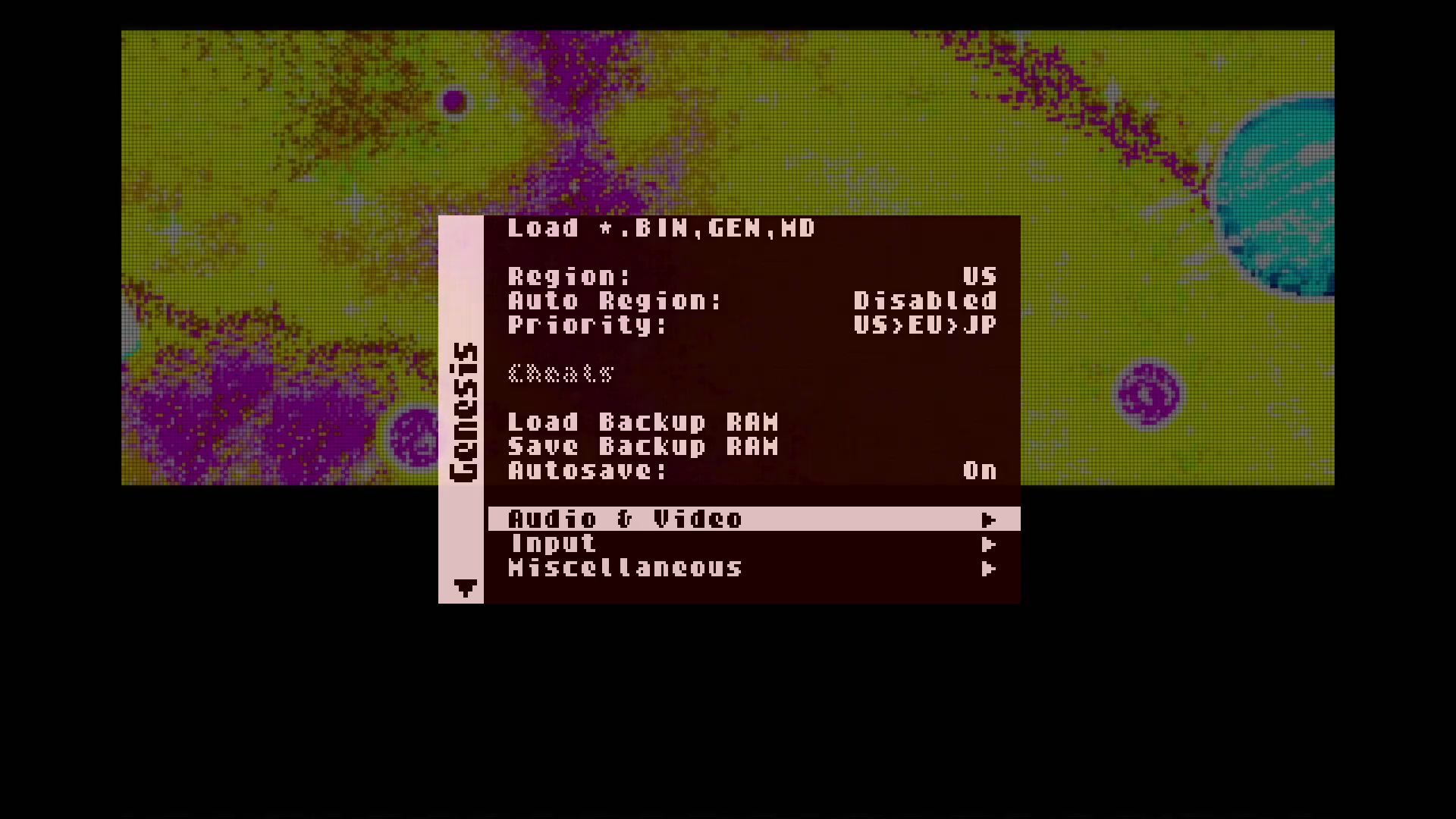
key("Return")
key("Down")
key("Down")
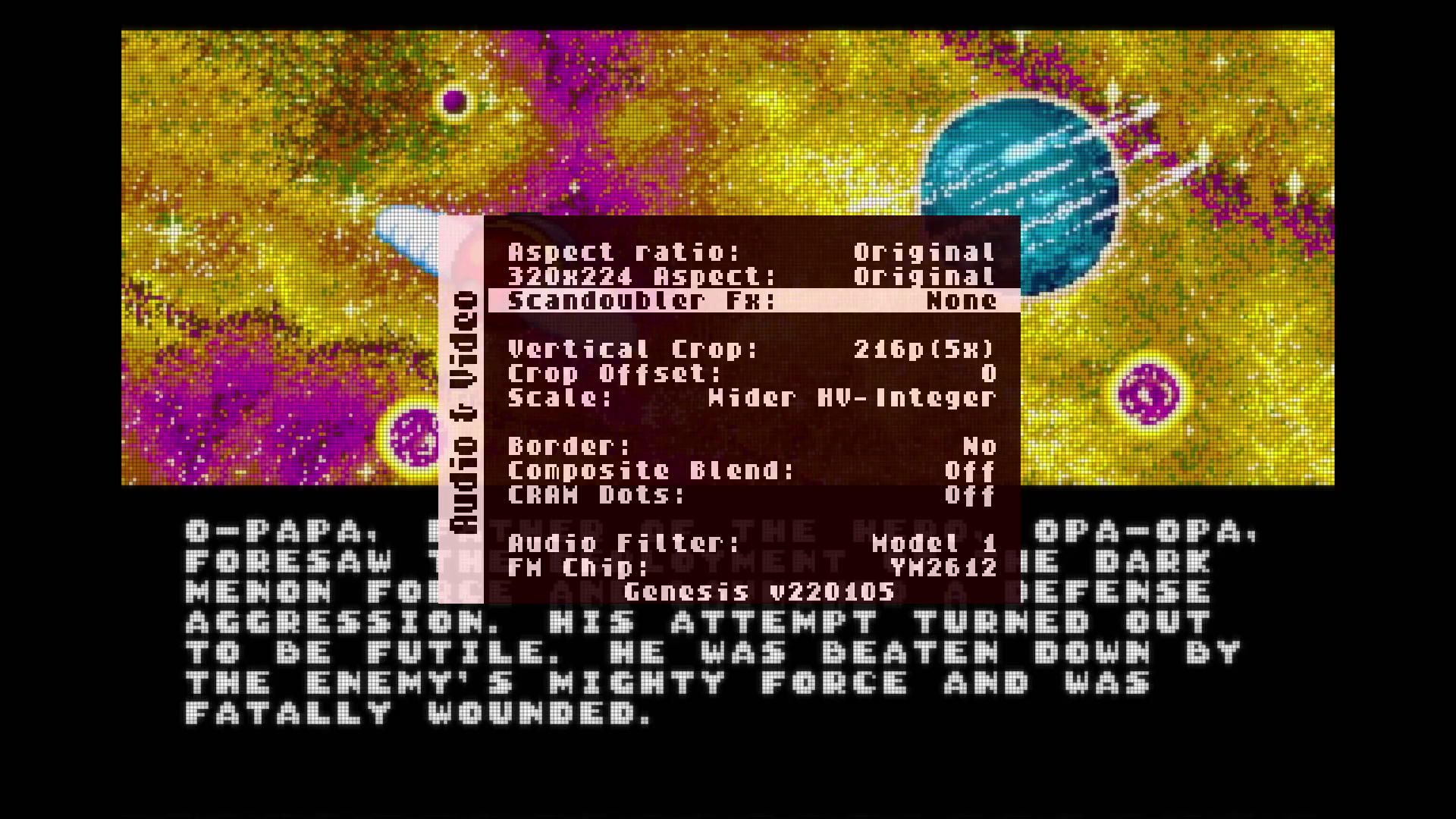
key("Right")
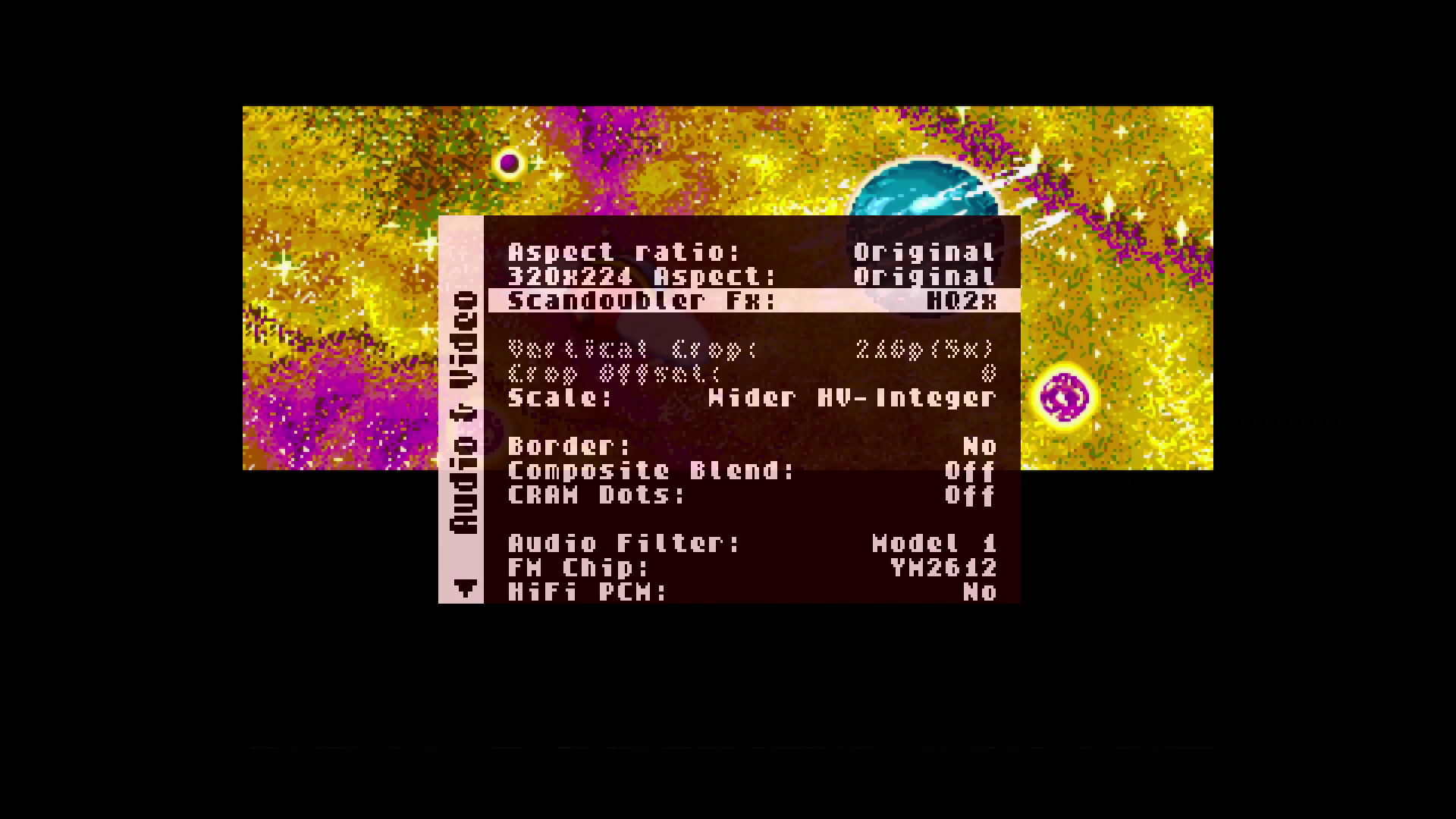
key("Right")
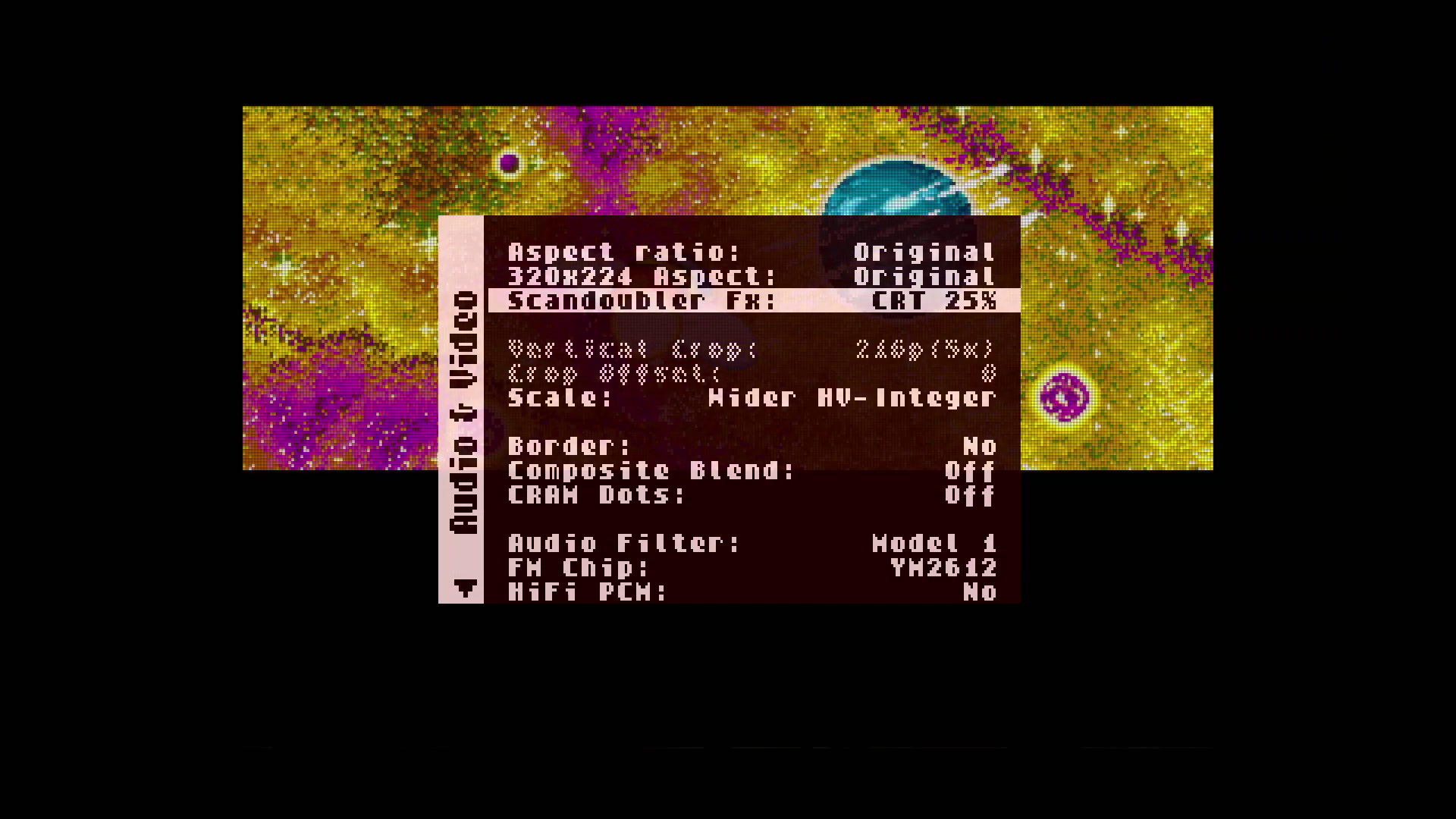
key("Right")
key("Right")
key("Right")
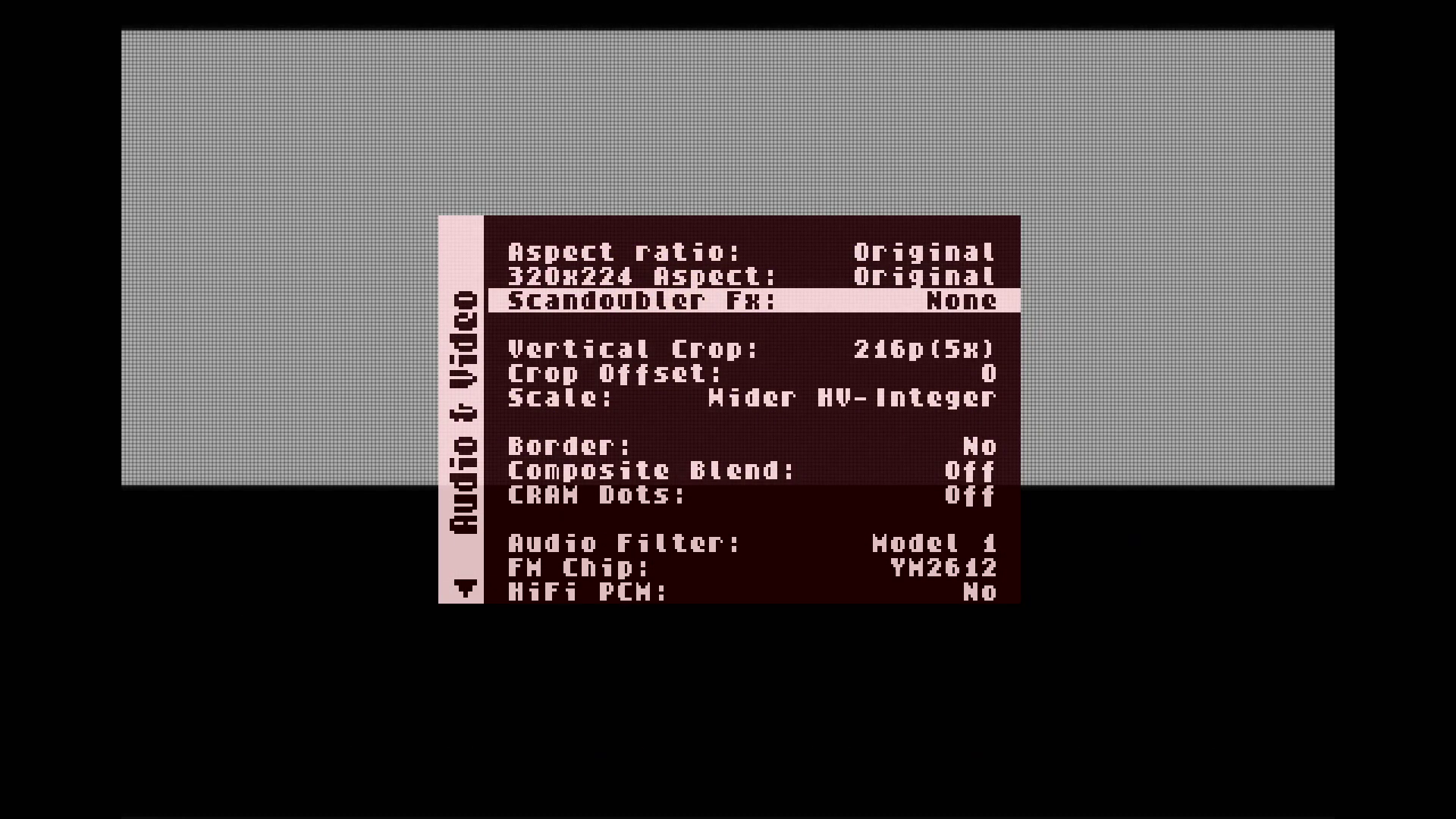
key("Right")
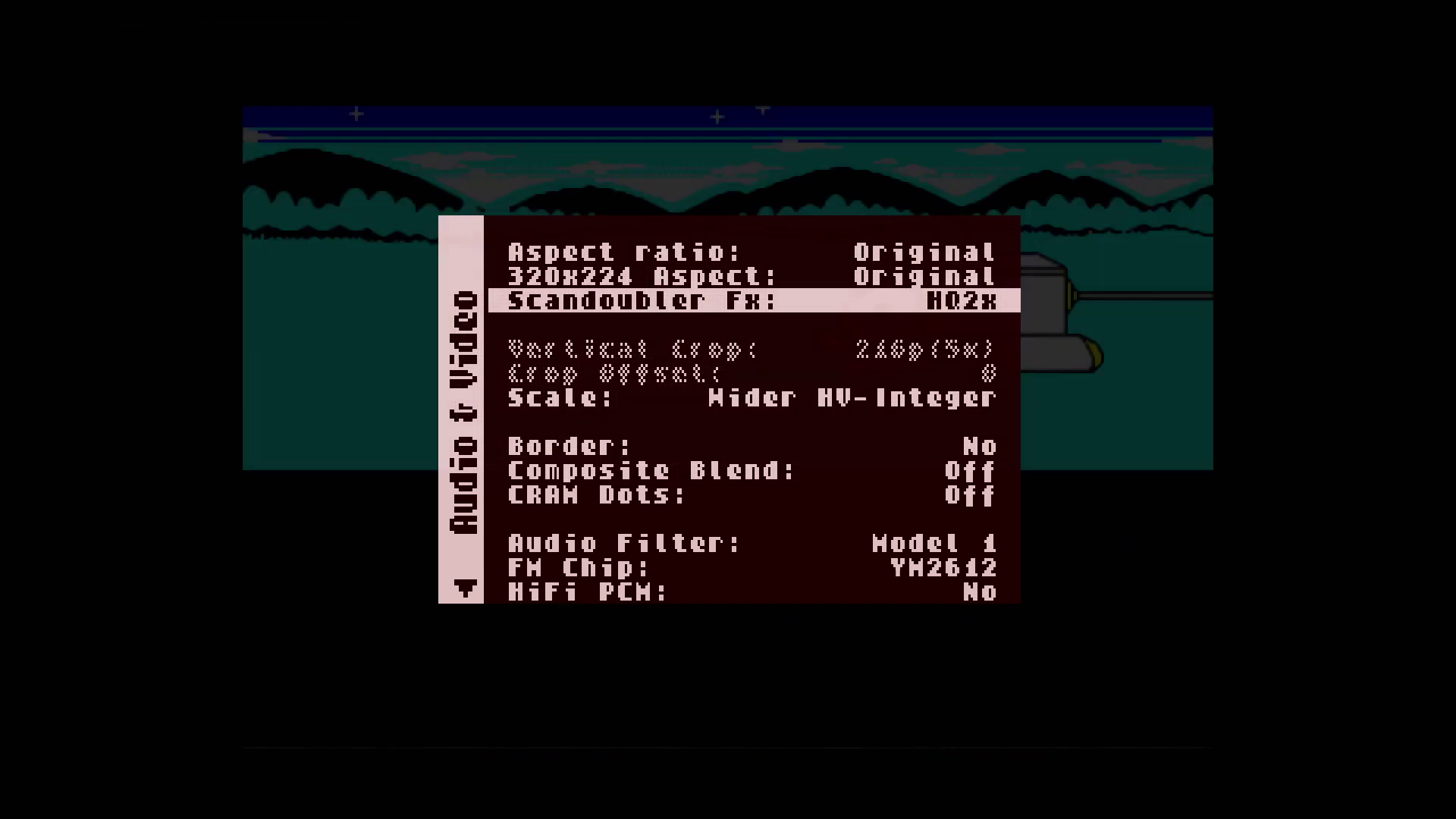